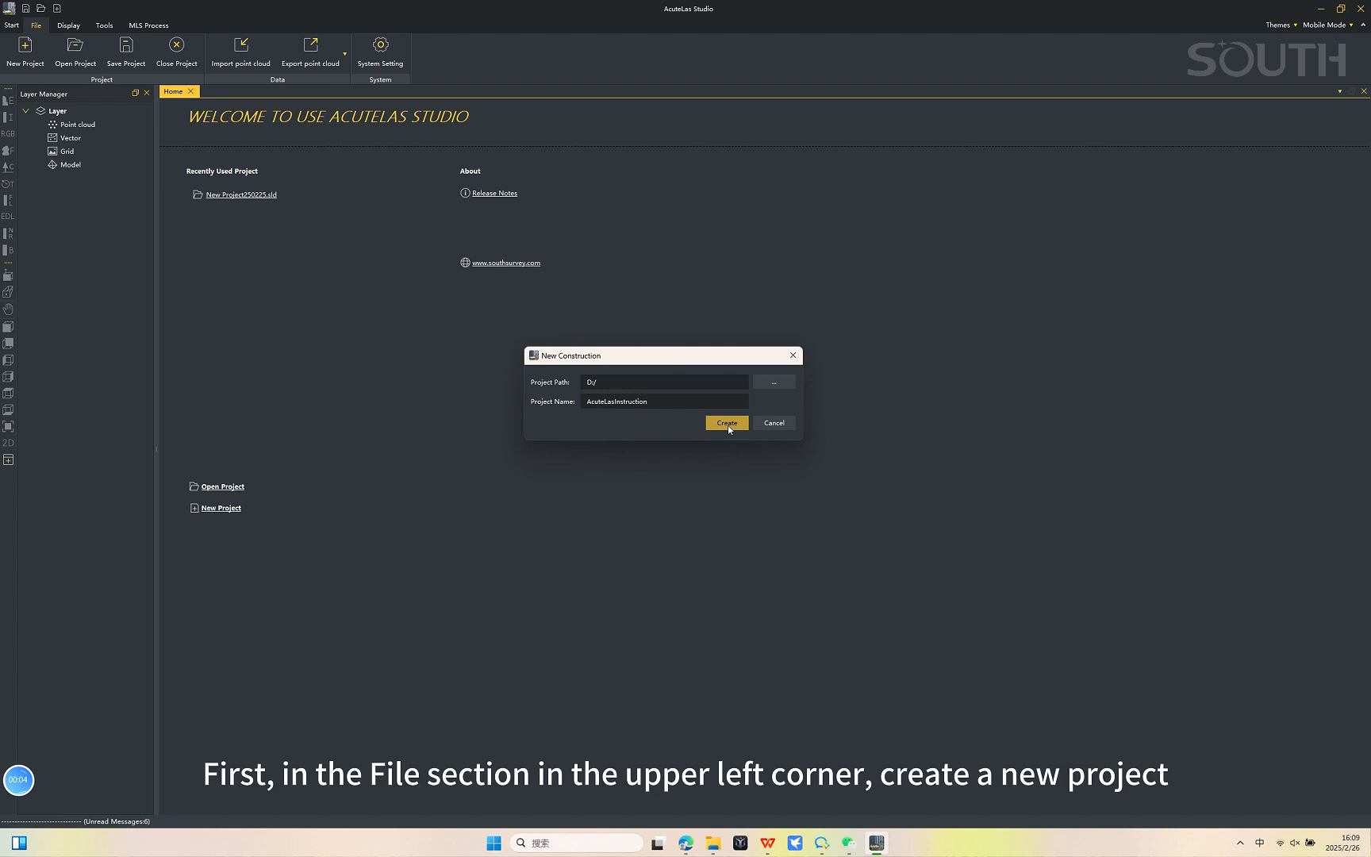
Create the new project AcuteLasInstruction in D:/ and bring up the MLS processing tools
{"action": "left_click", "coordinate": [726, 423]}
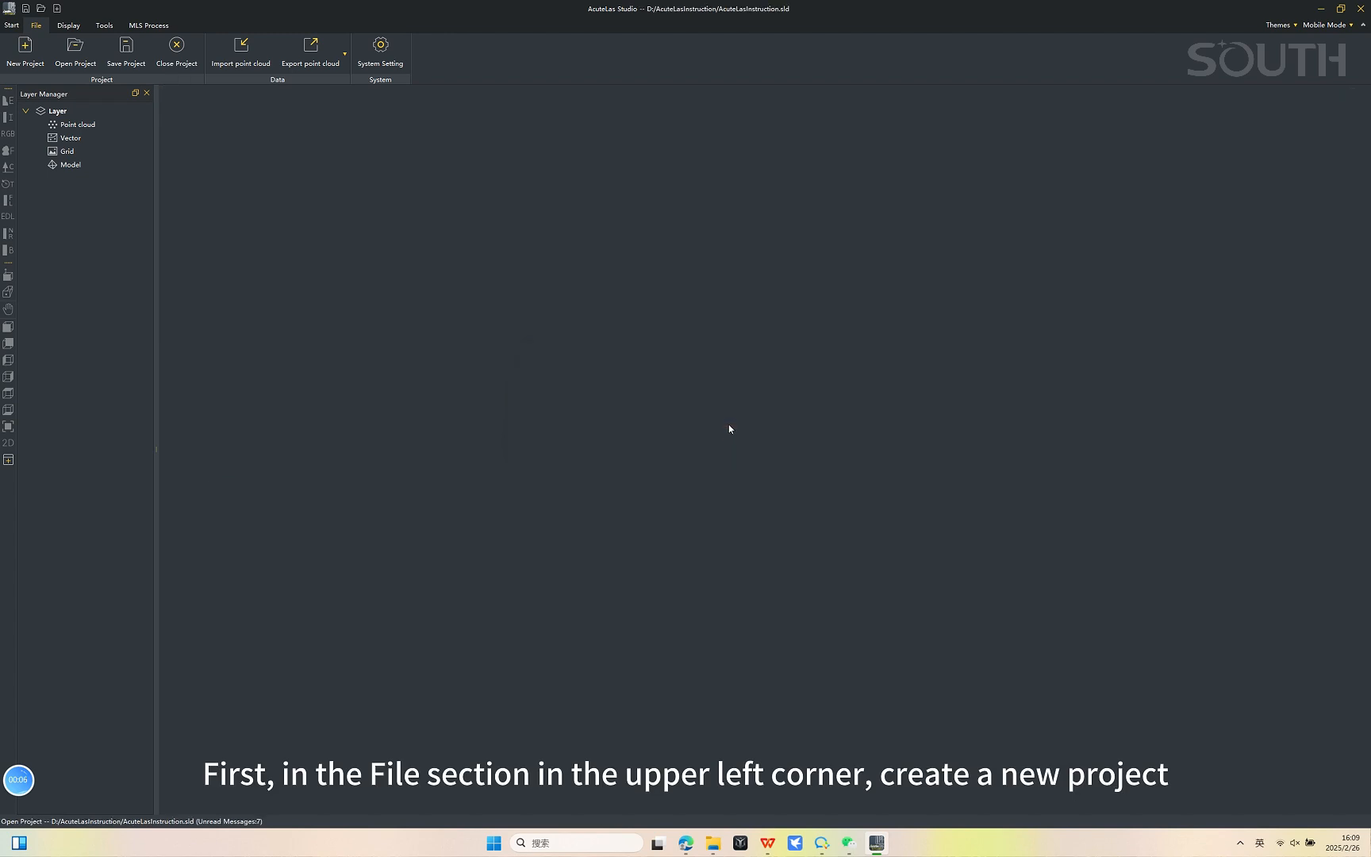
{"action": "left_click", "coordinate": [151, 25]}
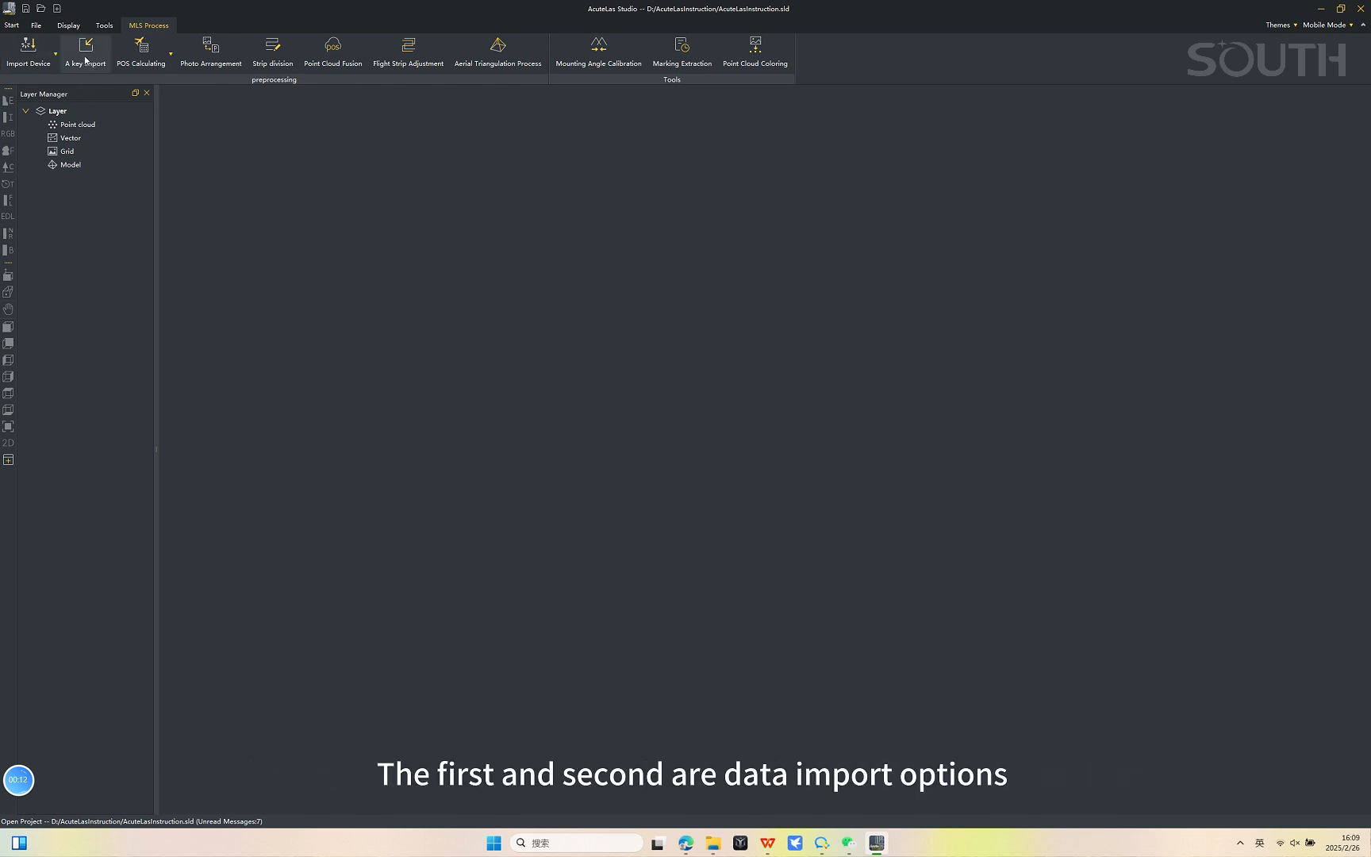
{"action": "left_click", "coordinate": [29, 49]}
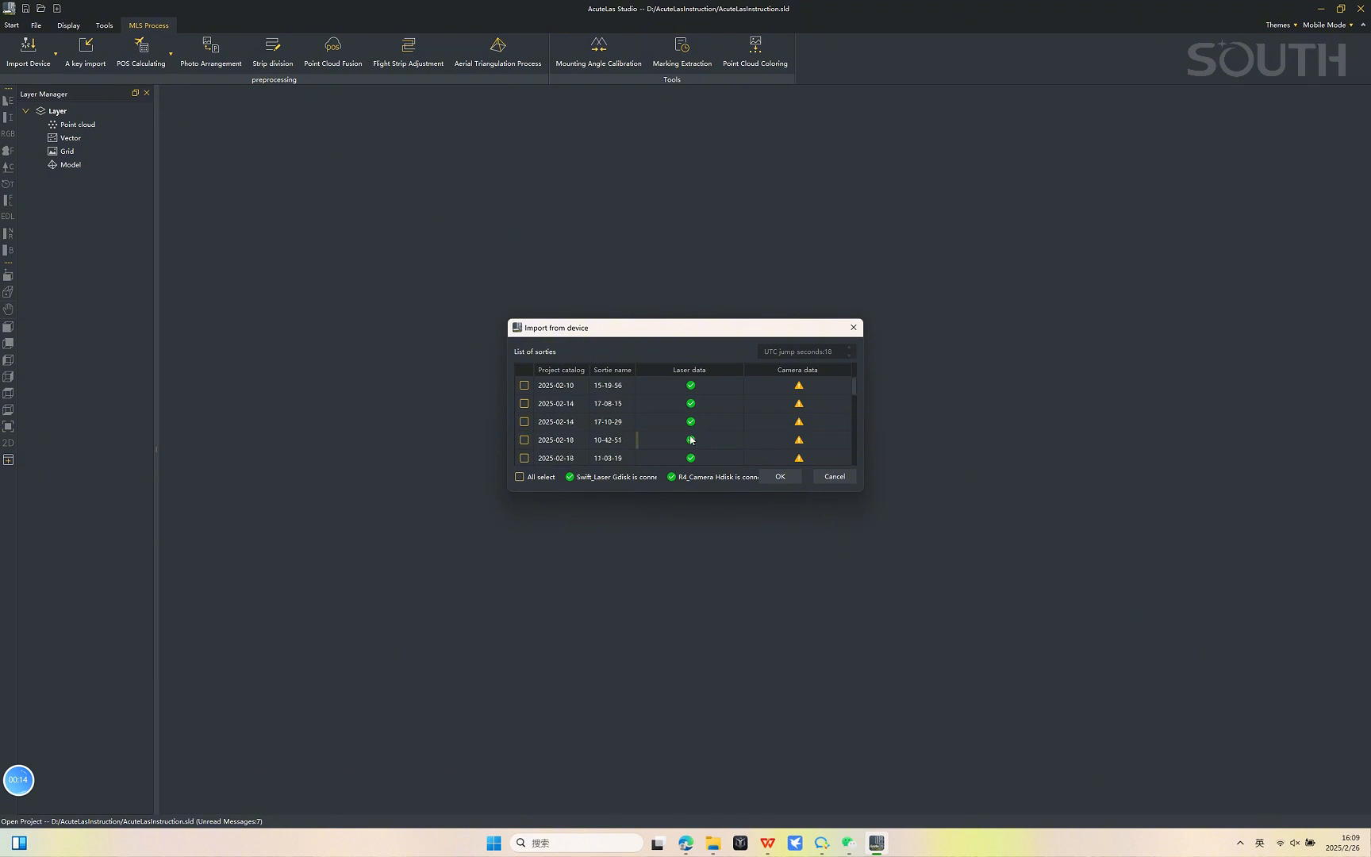
{"action": "scroll", "coordinate": [691, 440], "scroll_direction": "down", "scroll_amount": 5}
{"action": "left_click", "coordinate": [526, 456]}
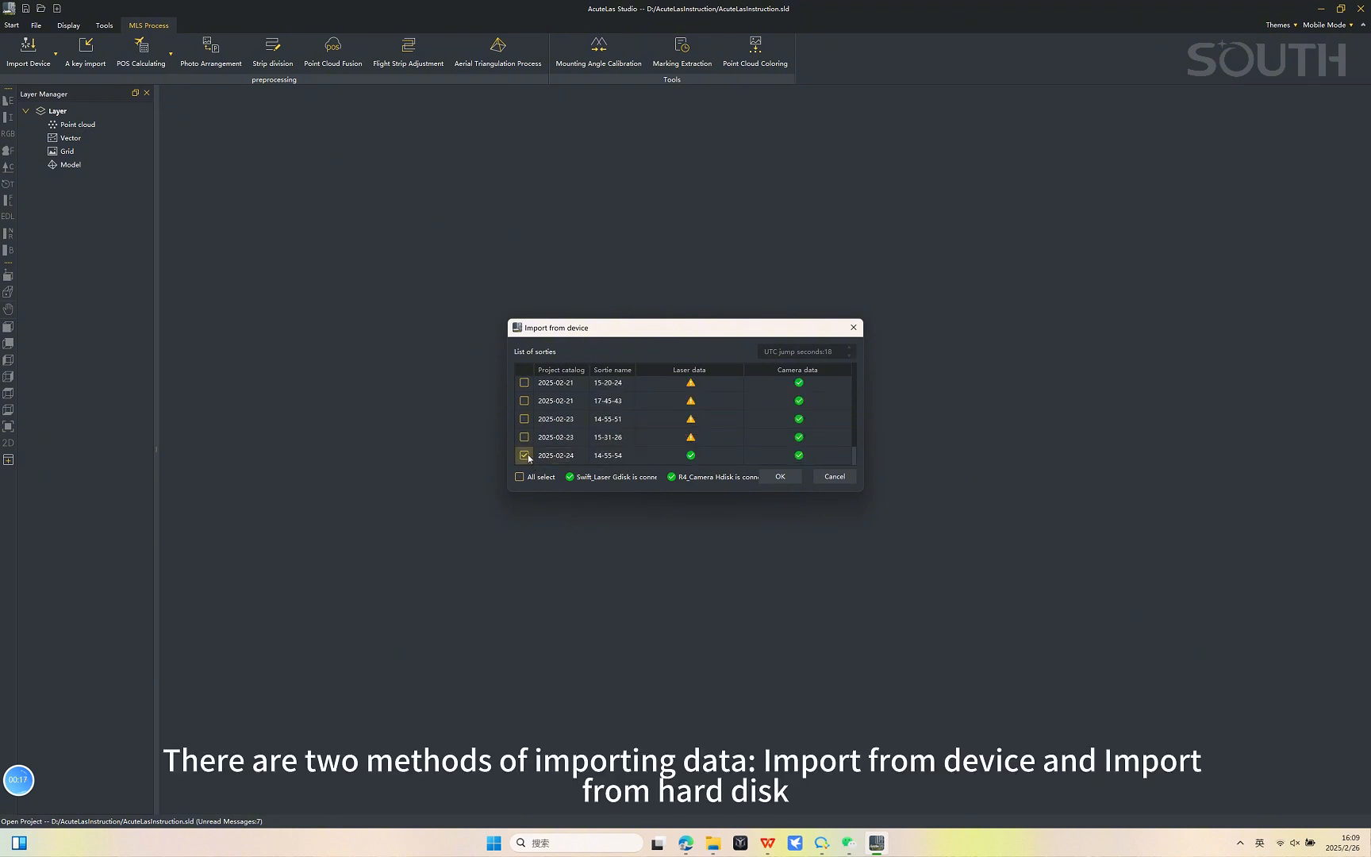
{"action": "left_click", "coordinate": [853, 327]}
Import the 14-55-54.sls folder from D:/AcuteLas resolution data as a project group for the calculation
{"action": "left_click", "coordinate": [86, 49]}
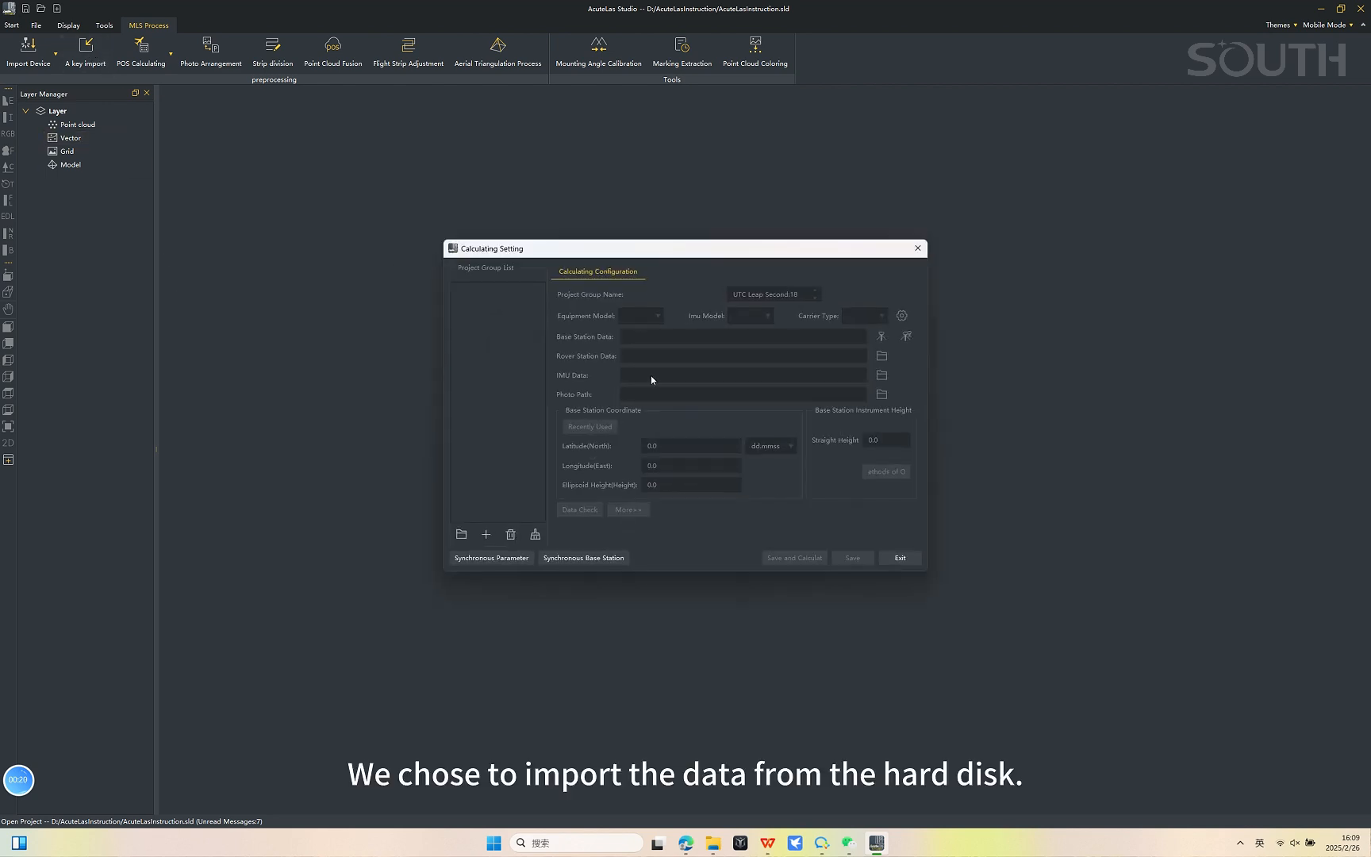
{"action": "left_click", "coordinate": [461, 534]}
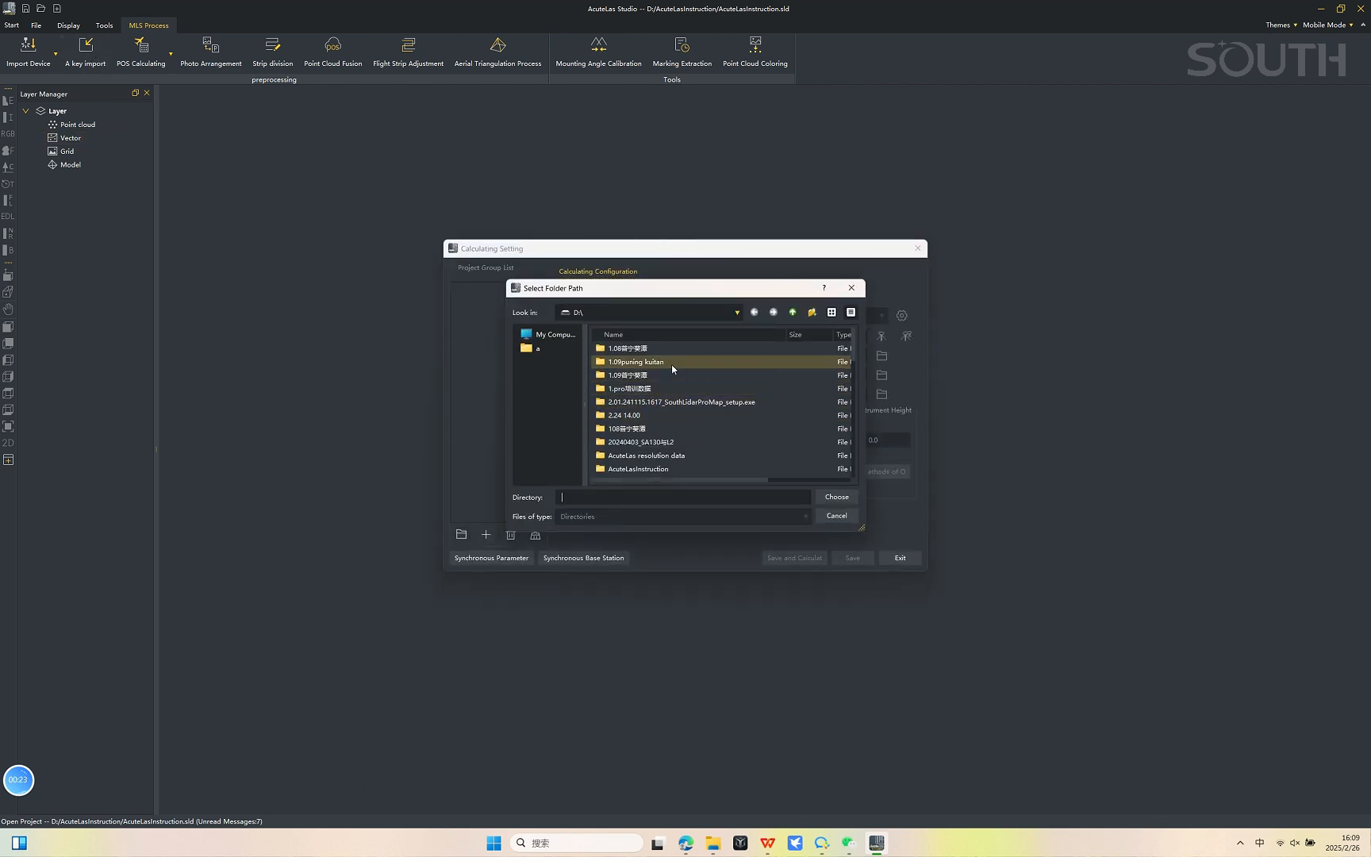
{"action": "double_click", "coordinate": [663, 456]}
{"action": "left_click", "coordinate": [643, 349]}
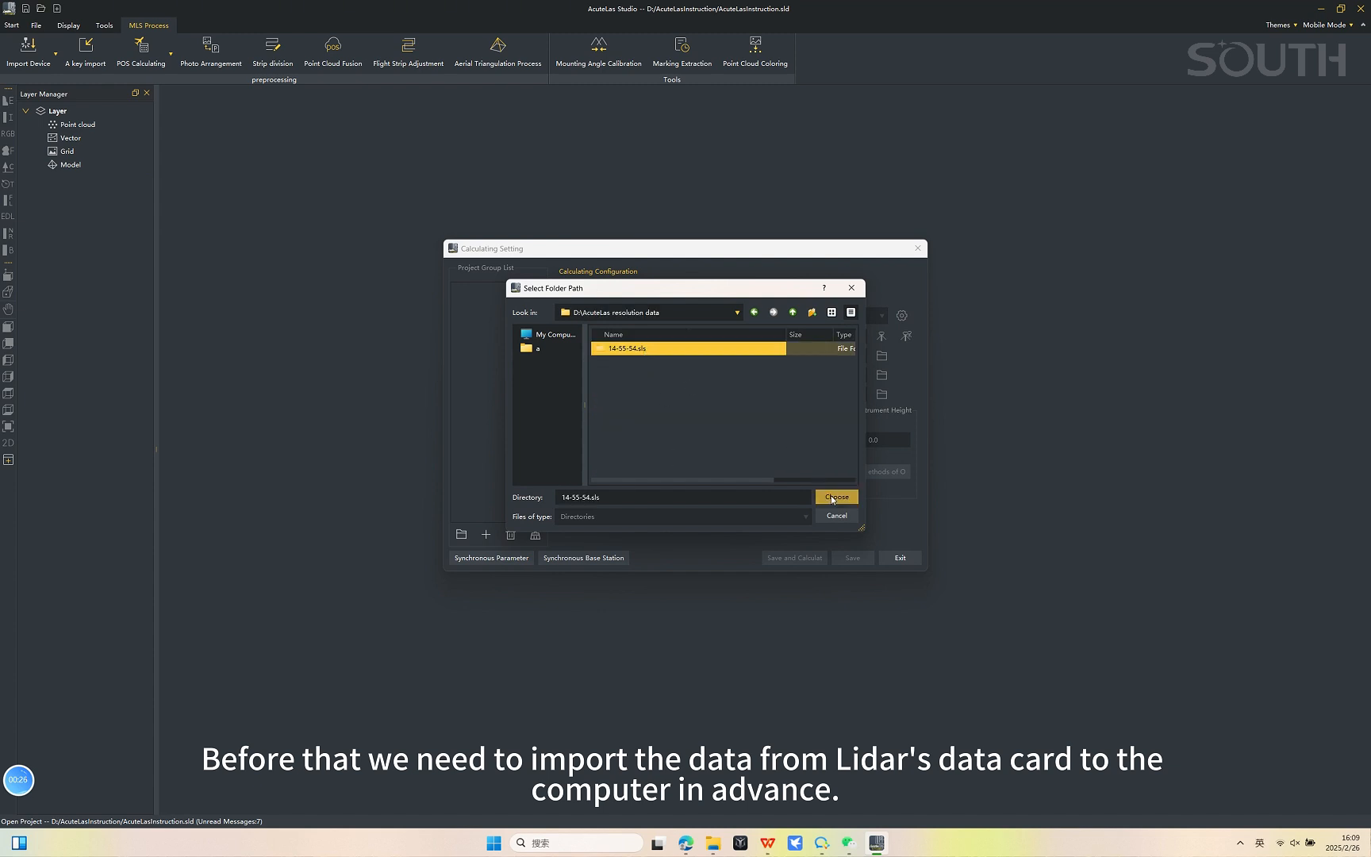
{"action": "left_click", "coordinate": [836, 496]}
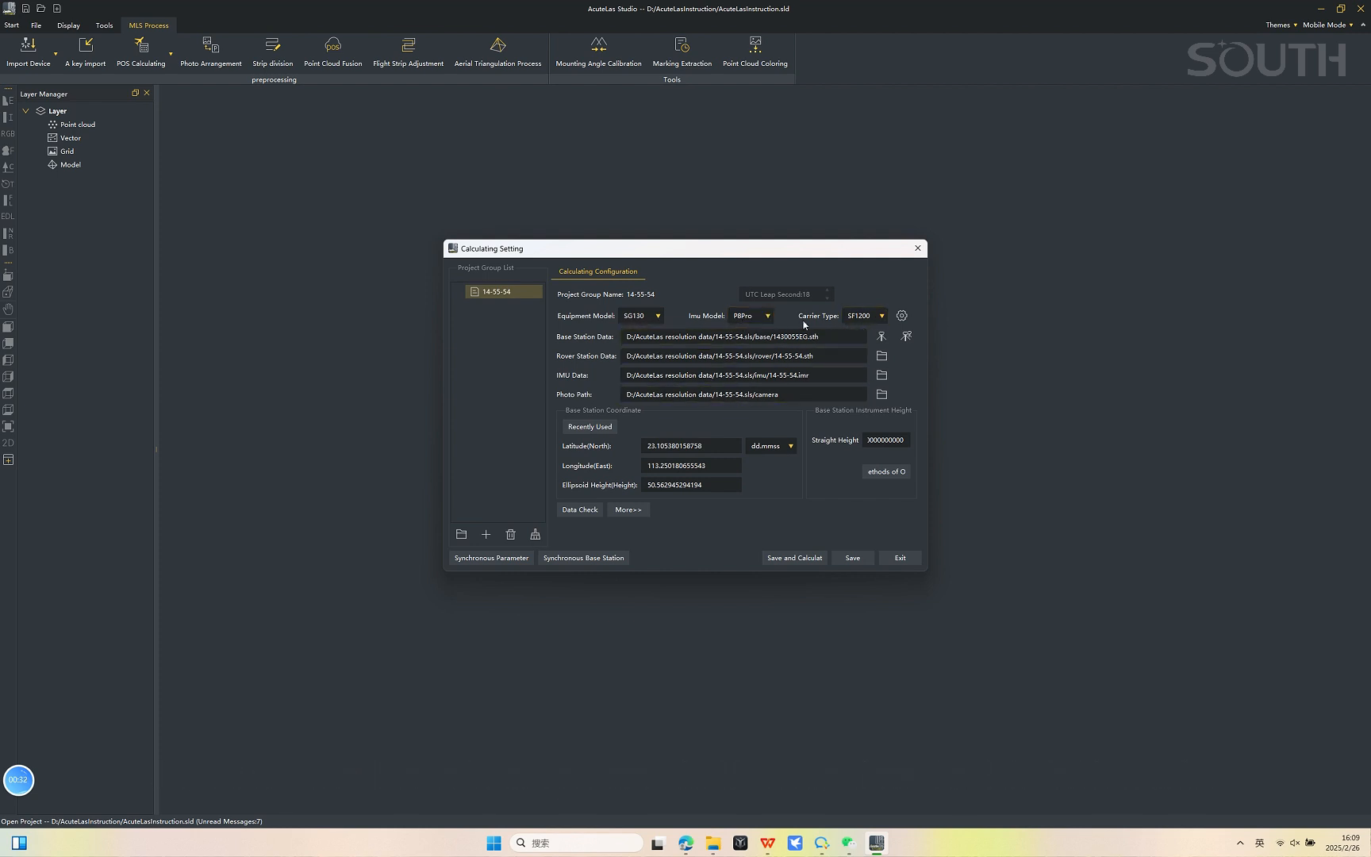
Set the base station latitude to 23.10536399, longitude to 113.25016701 and ellipsoid height to 54.18658, and run the POS calculation
{"action": "left_click", "coordinate": [725, 446]}
{"action": "left_click_drag", "start_coordinate": [721, 446], "coordinate": [638, 452]}
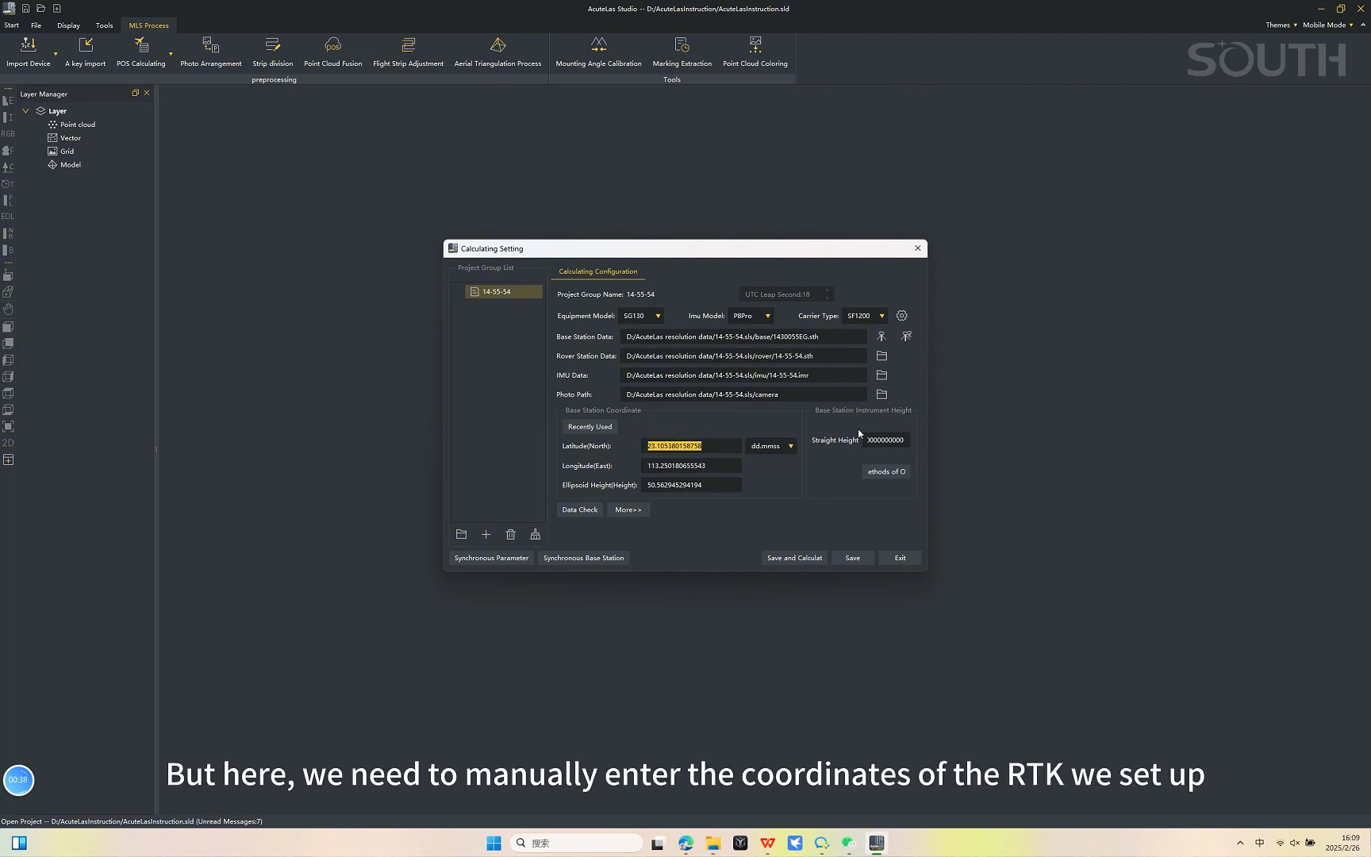
{"action": "type", "text": "23."}
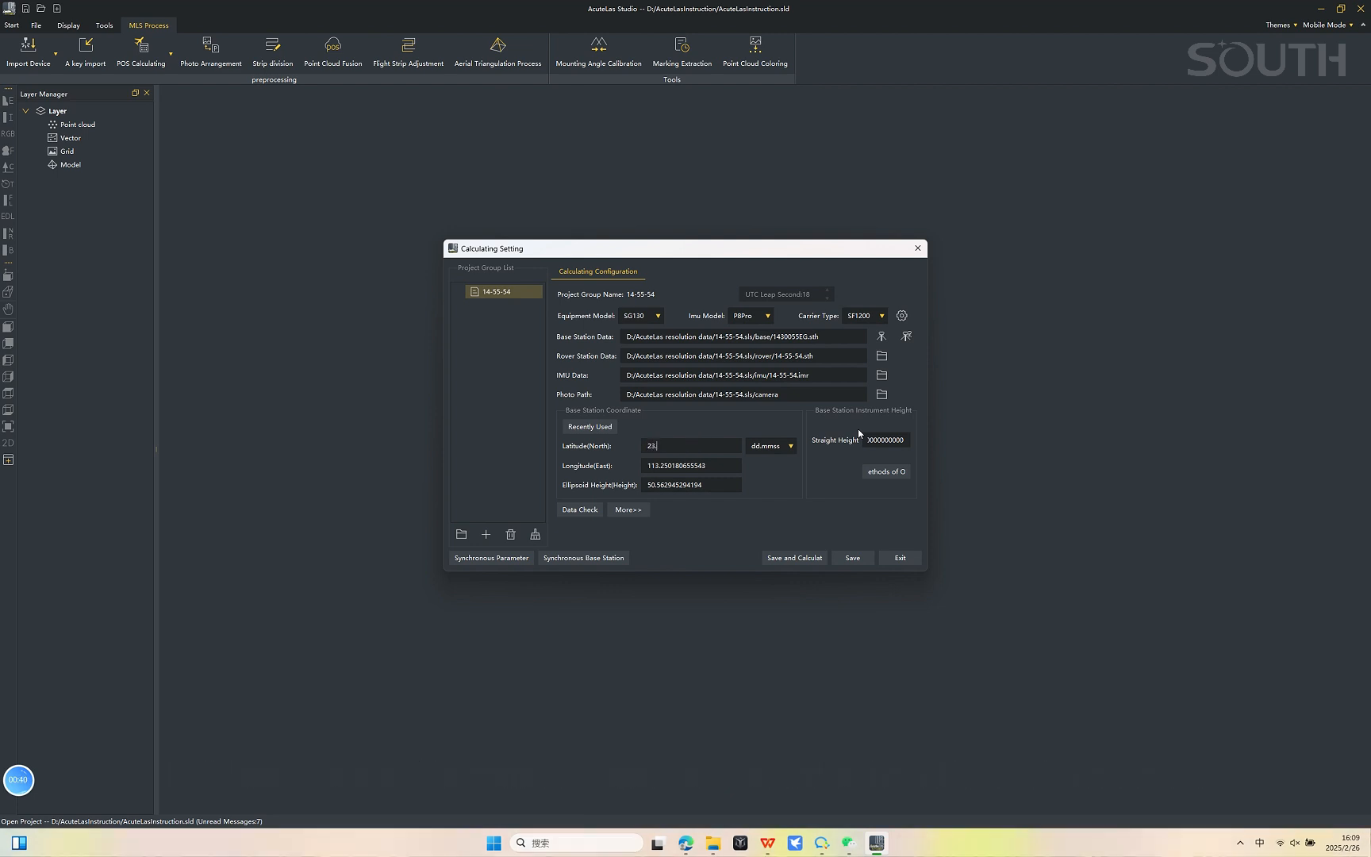
{"action": "type", "text": "10536399"}
{"action": "left_click", "coordinate": [732, 466]}
{"action": "left_click_drag", "start_coordinate": [732, 466], "coordinate": [582, 468]}
{"action": "type", "text": "113.25016701"}
{"action": "left_click_drag", "start_coordinate": [706, 484], "coordinate": [578, 482]}
{"action": "type", "text": "54.18658"}
{"action": "left_click", "coordinate": [791, 558]}
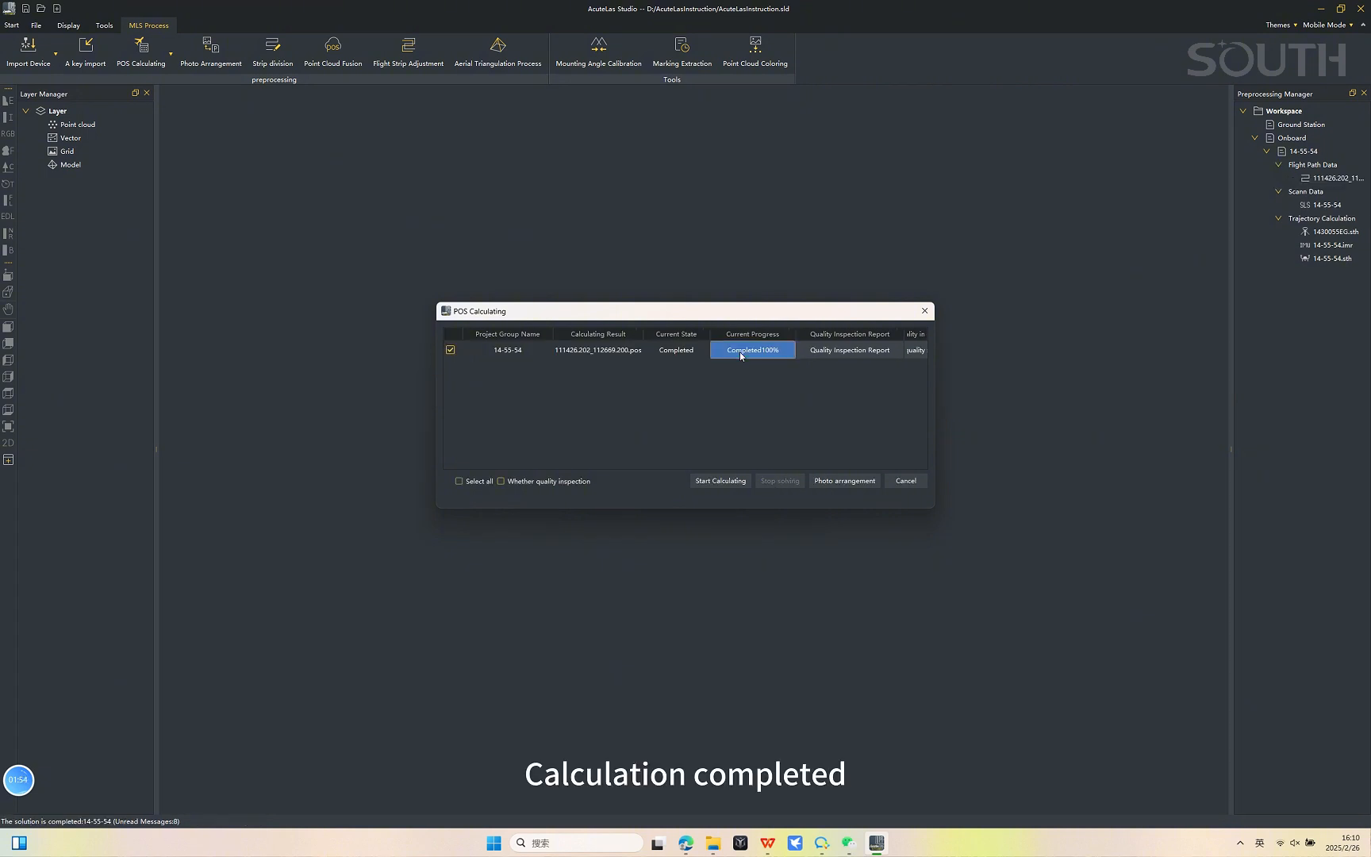
Arrange the sortie's photos by deleting the seven ground pictures, 14-55-54_000001 to 14-55-54_000007, and accept the arrangement
{"action": "left_click_drag", "start_coordinate": [936, 380], "coordinate": [1058, 380]}
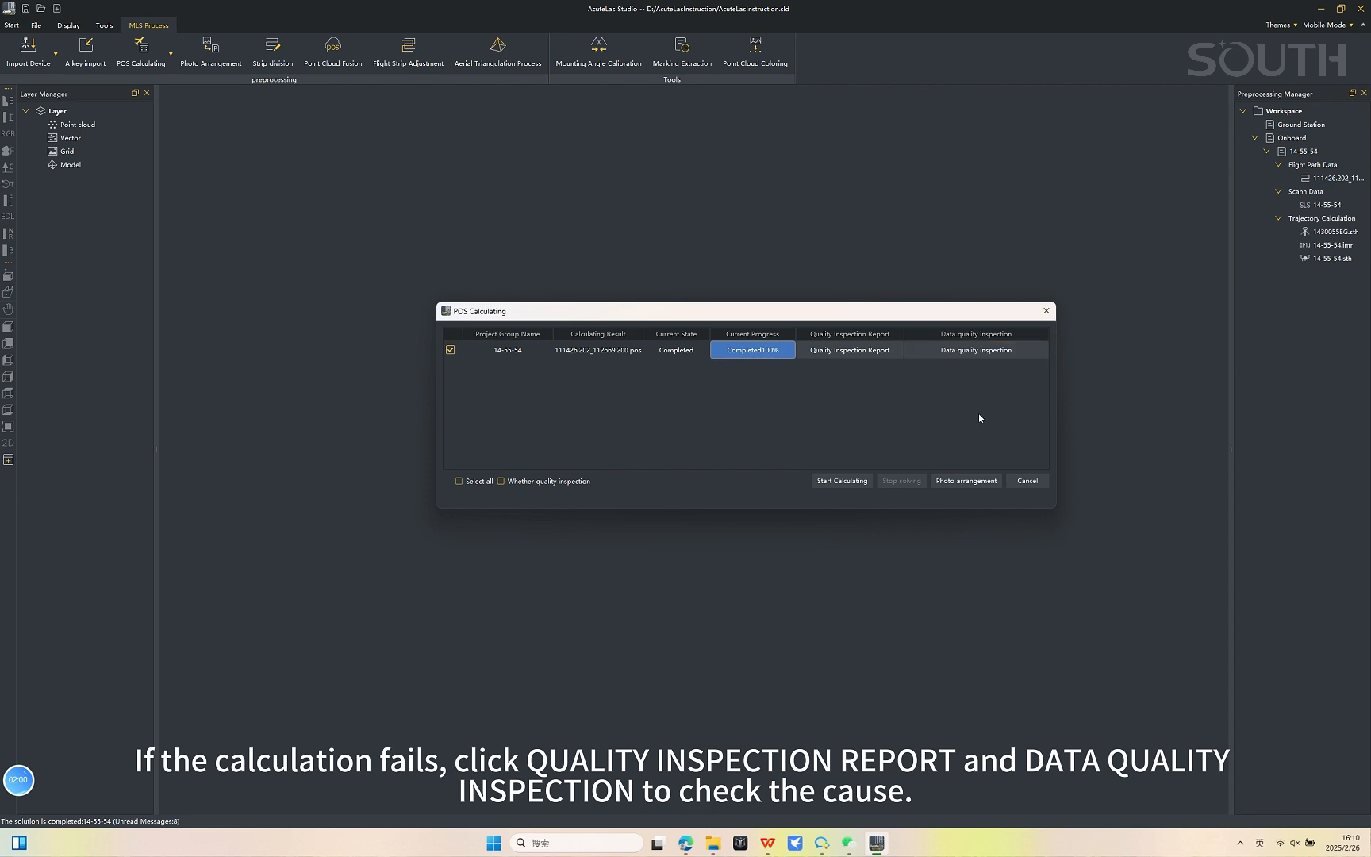
{"action": "left_click", "coordinate": [959, 481]}
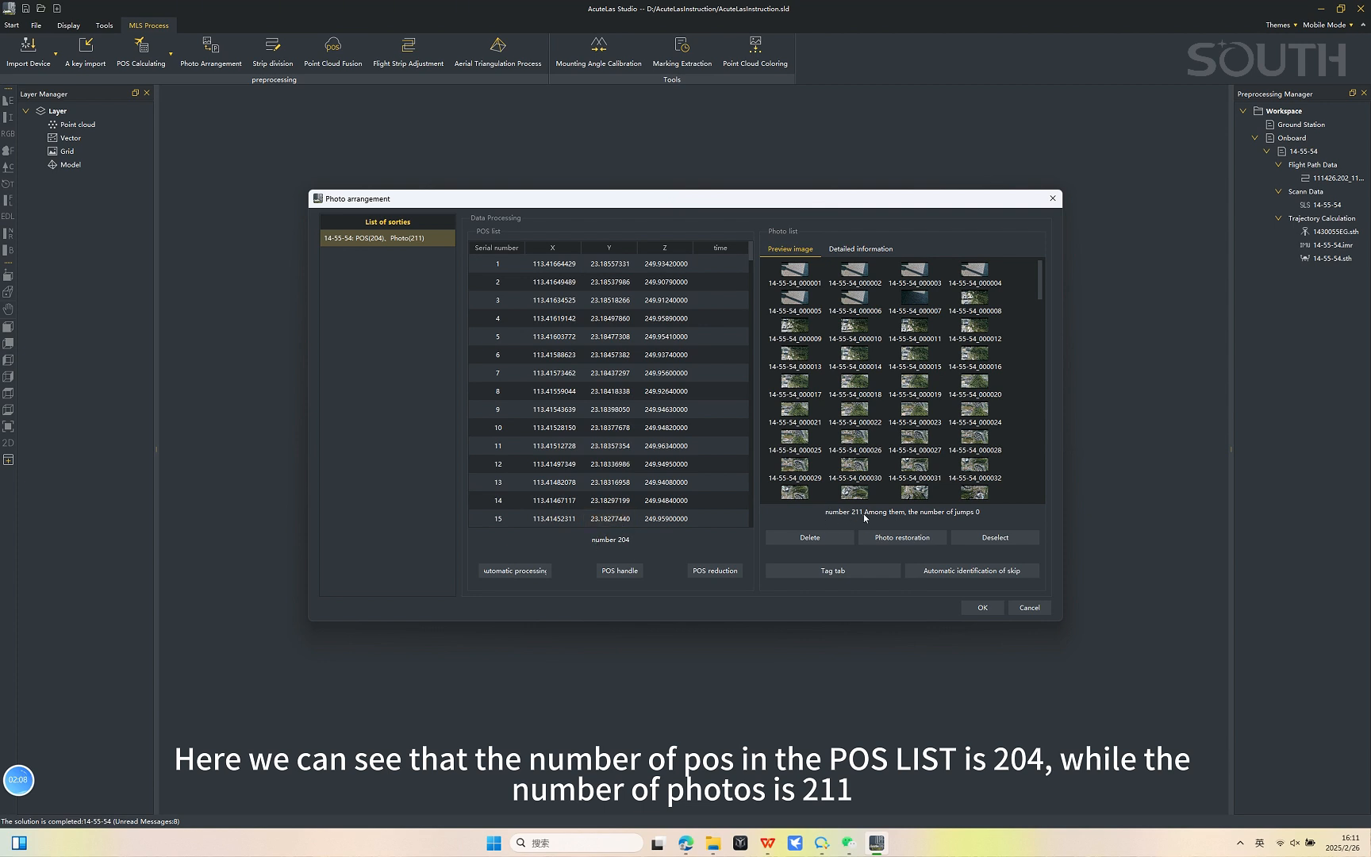
{"action": "left_click", "coordinate": [796, 279]}
{"action": "left_click", "coordinate": [860, 279], "text": "ctrl"}
{"action": "left_click", "coordinate": [916, 279], "text": "ctrl"}
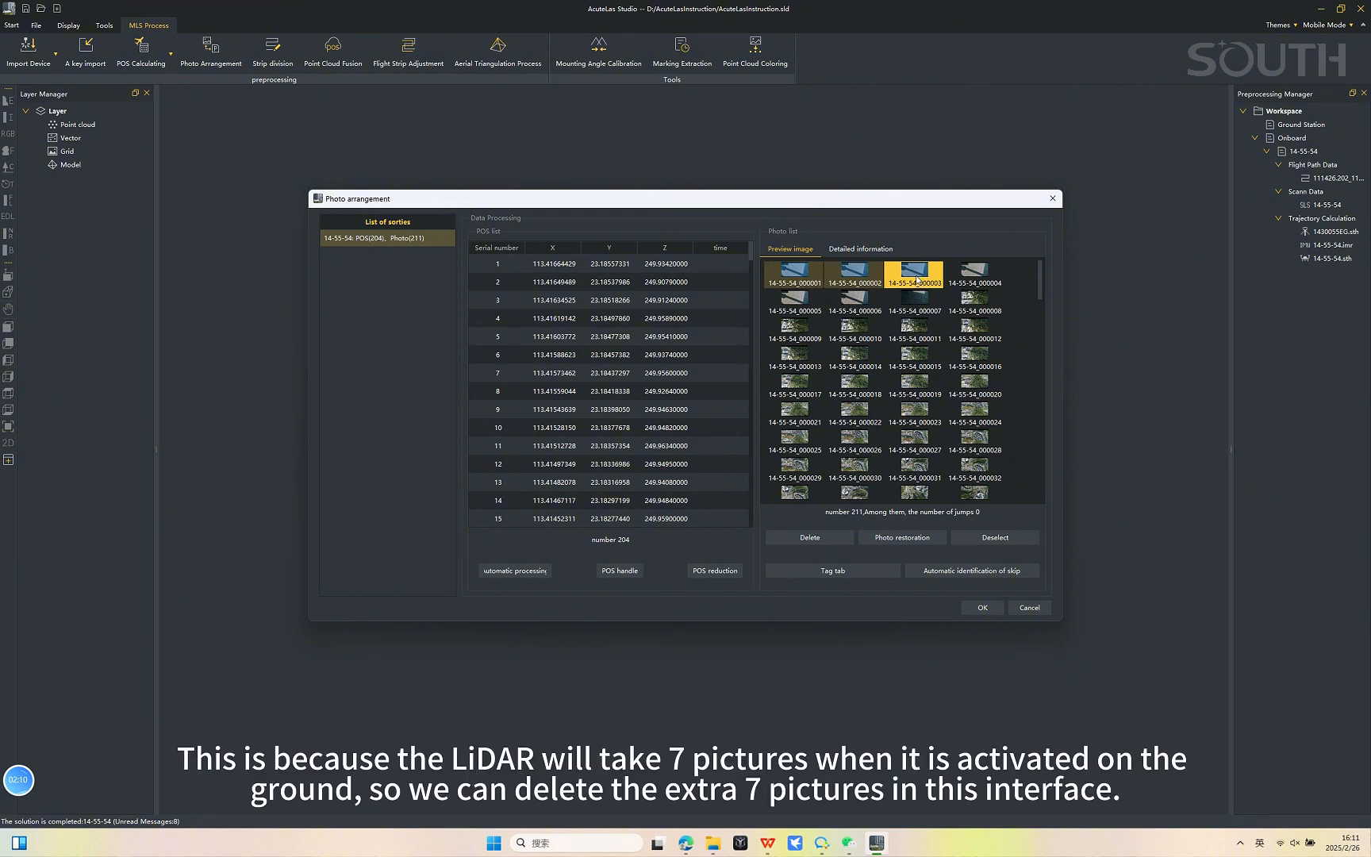
{"action": "left_click", "coordinate": [974, 278], "text": "ctrl"}
{"action": "left_click", "coordinate": [794, 305], "text": "ctrl"}
{"action": "left_click", "coordinate": [854, 306], "text": "ctrl"}
{"action": "left_click", "coordinate": [928, 311], "text": "ctrl"}
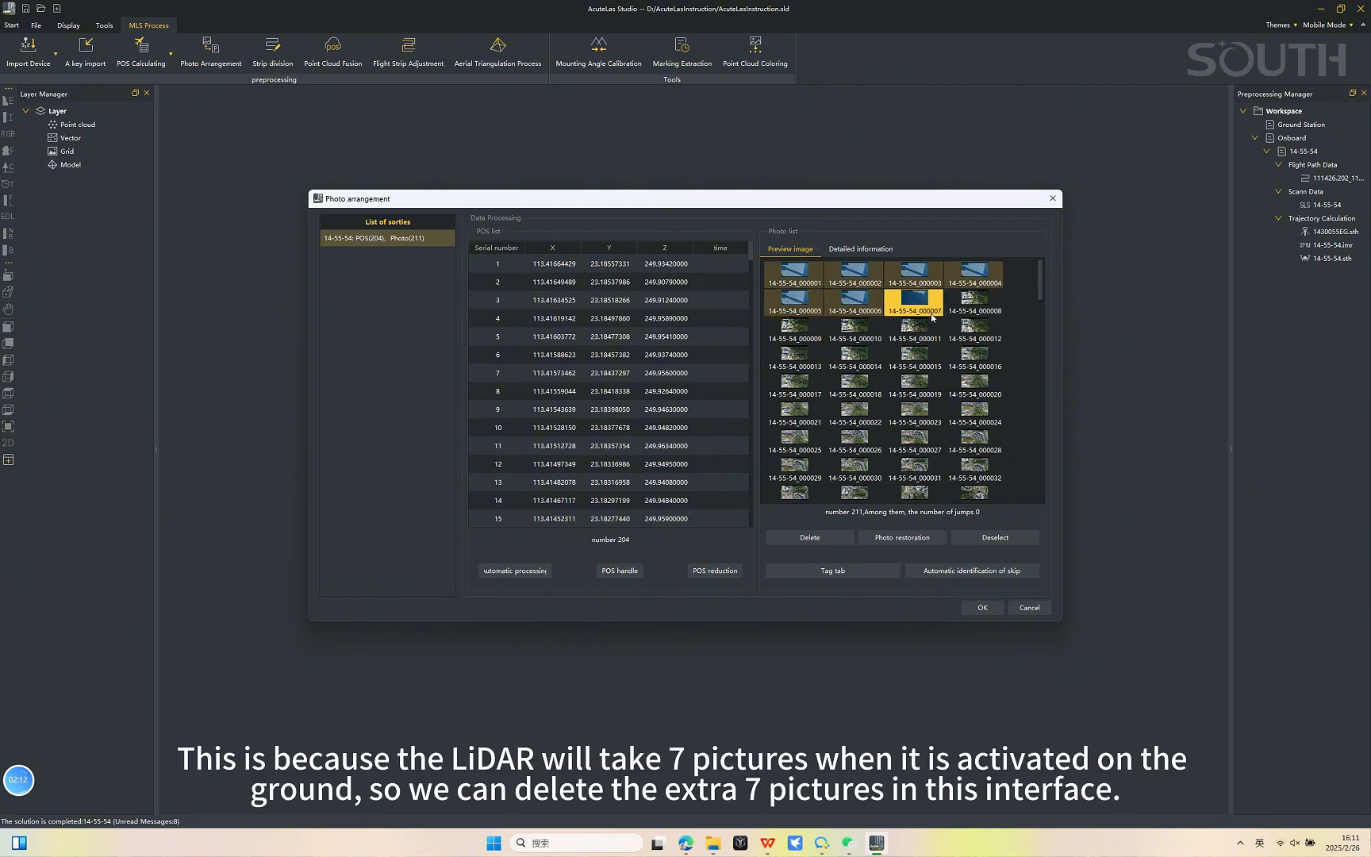
{"action": "left_click", "coordinate": [839, 539]}
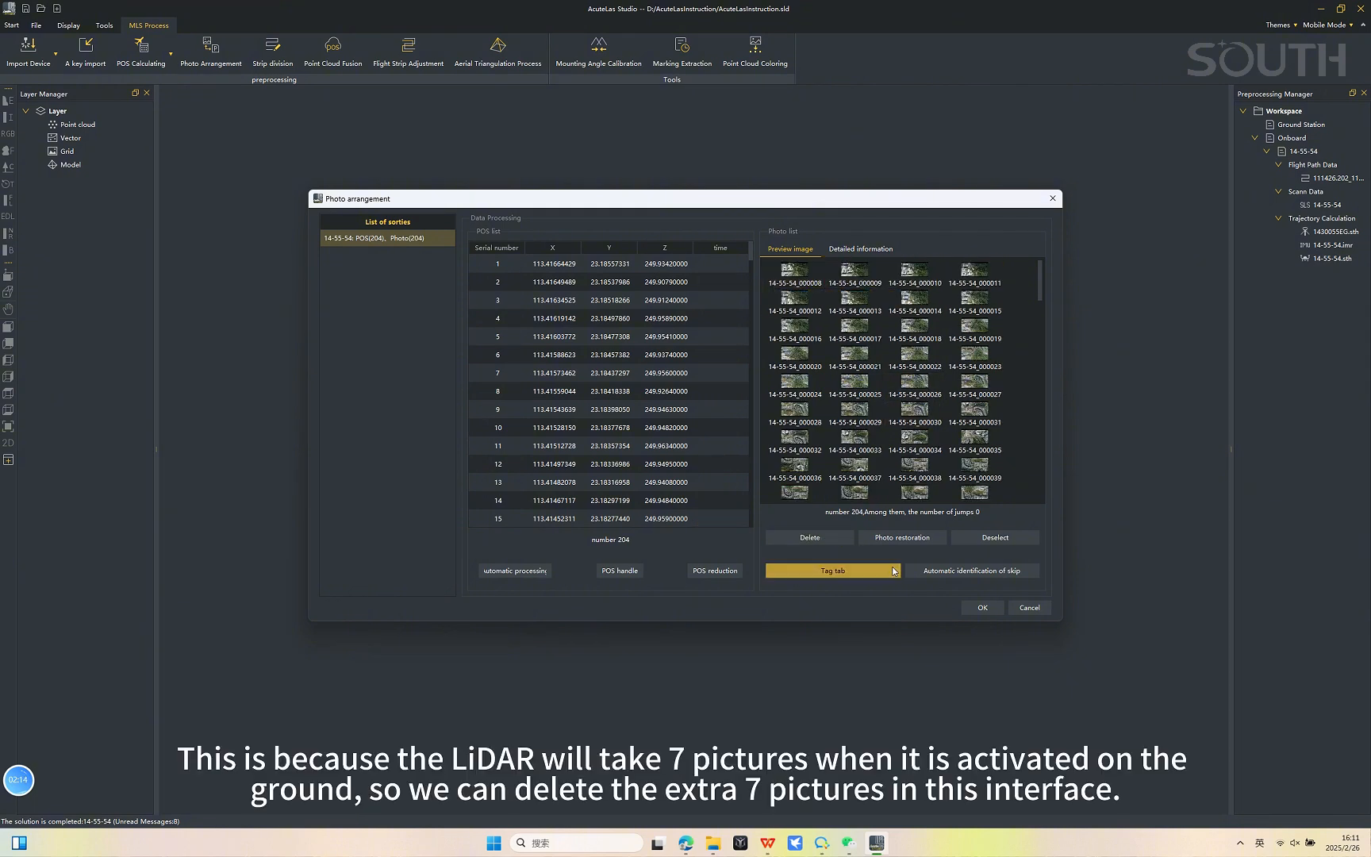
{"action": "left_click", "coordinate": [964, 609]}
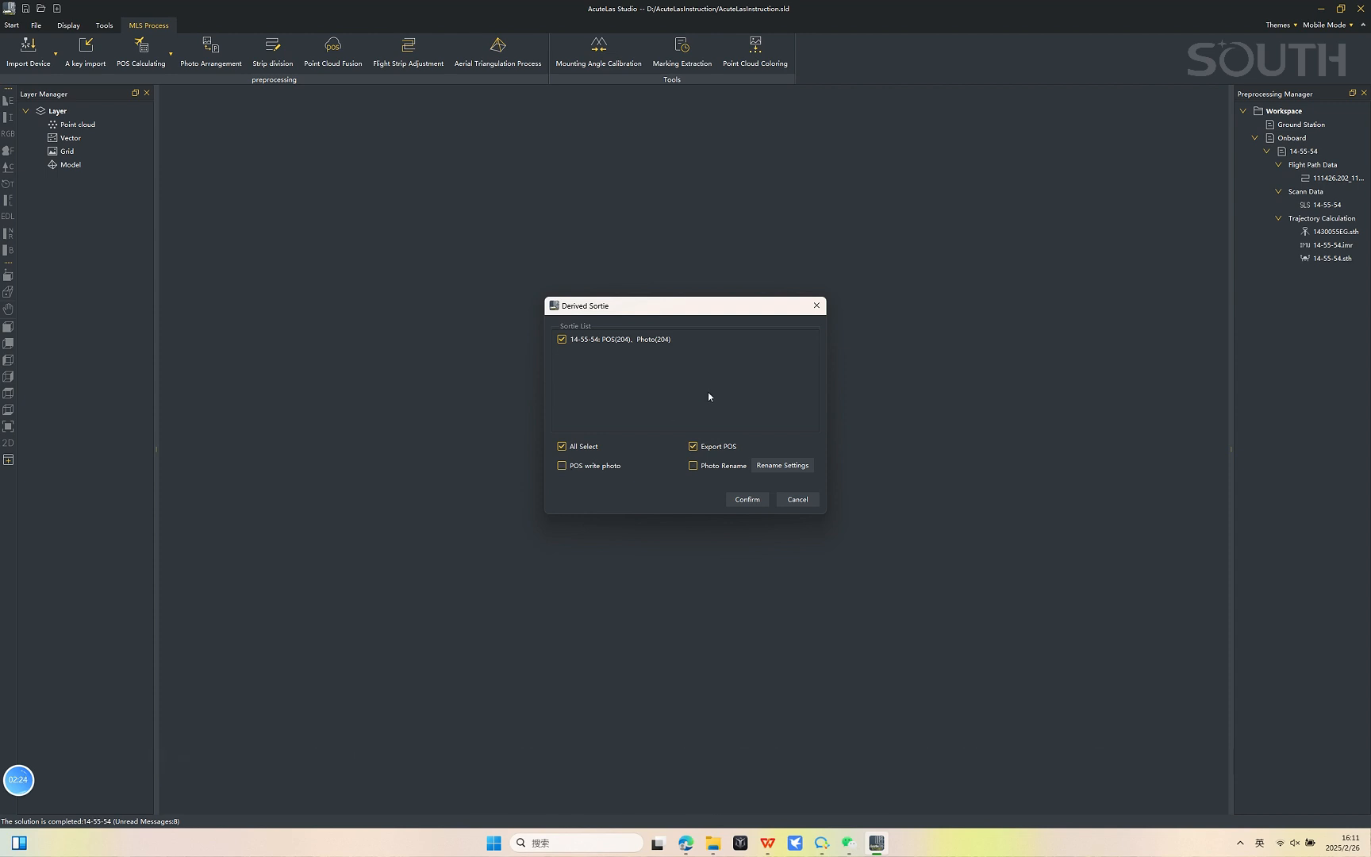
Export the POS data of sortie 14-55-54 and decline enabling the POS path
{"action": "left_click", "coordinate": [743, 498]}
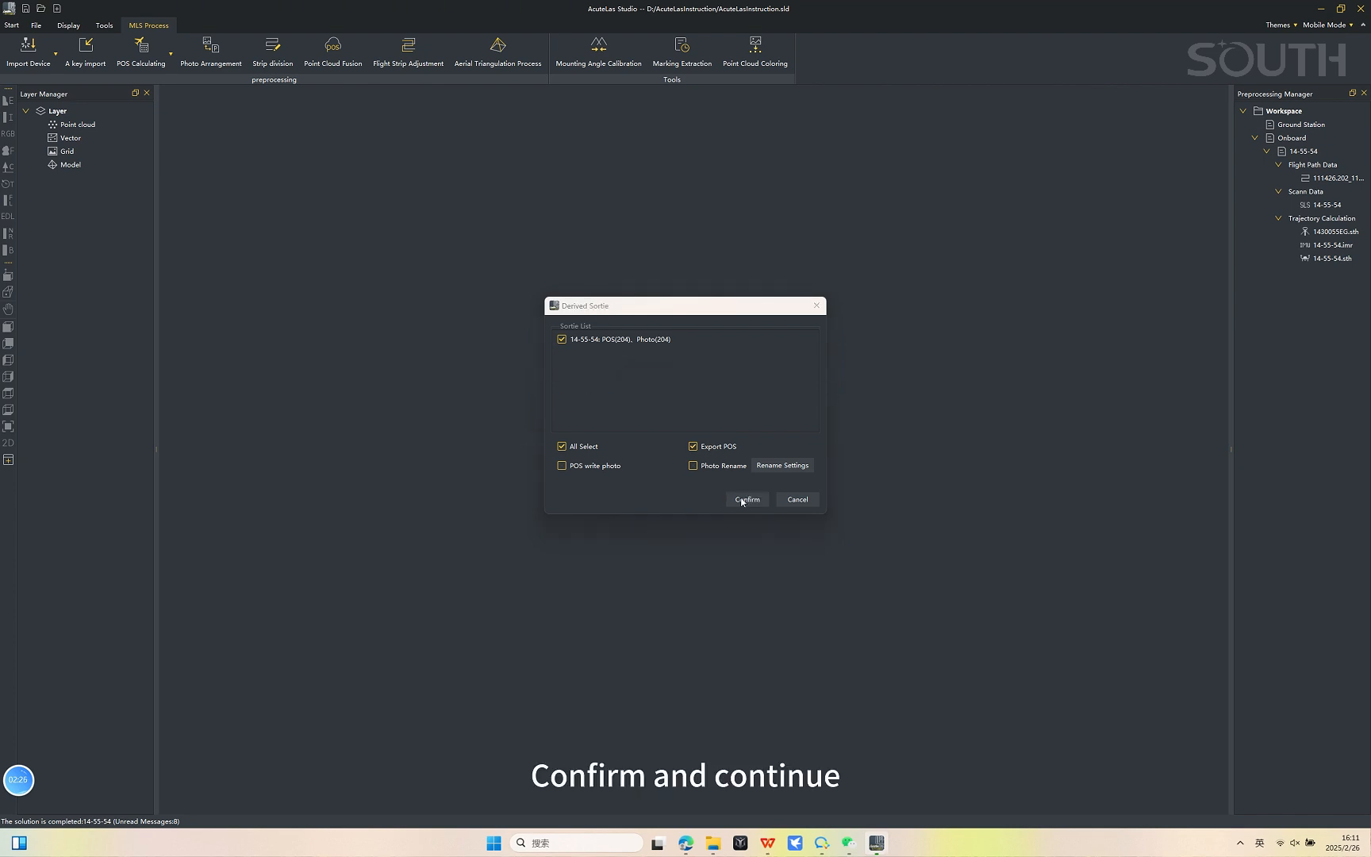
{"action": "left_click", "coordinate": [718, 428]}
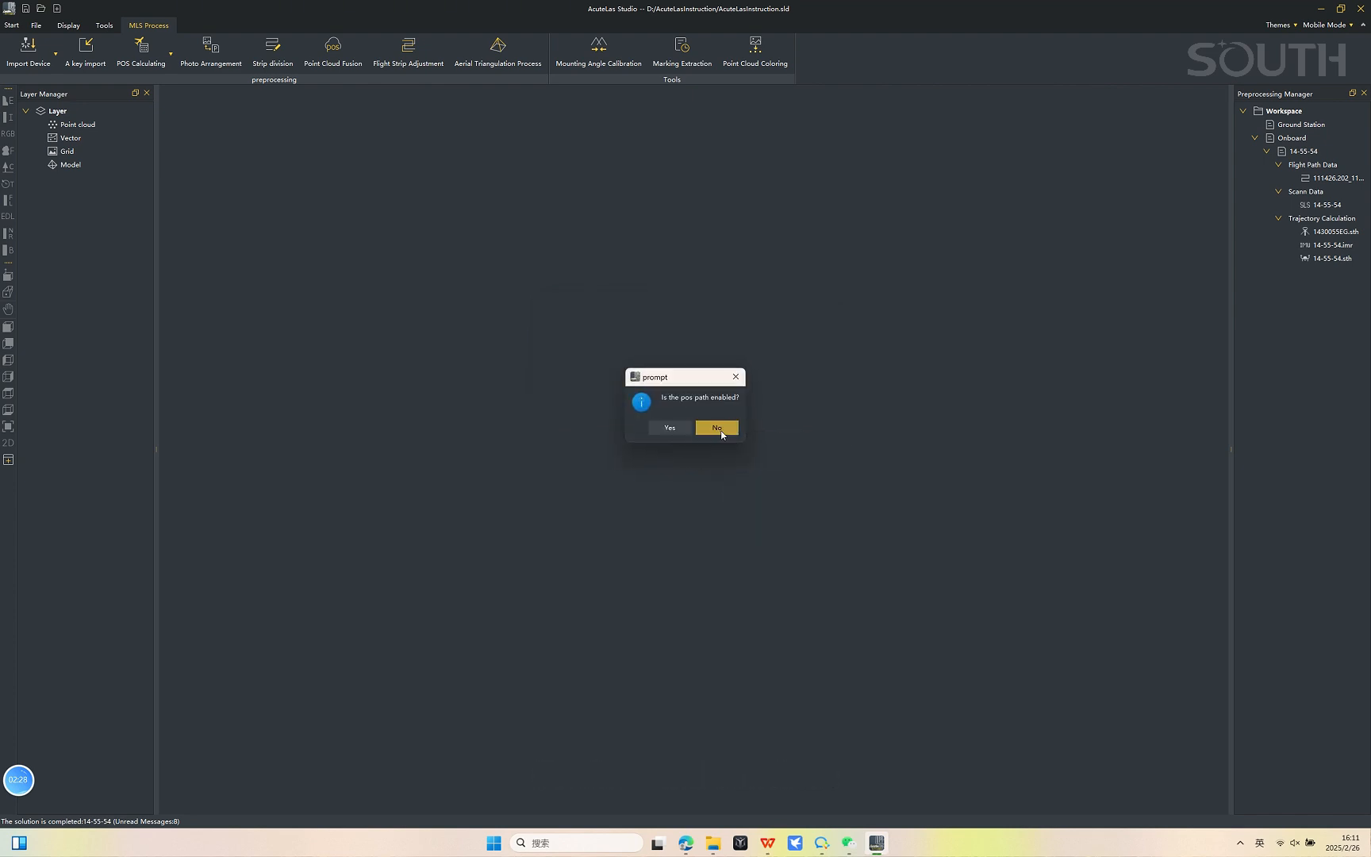
{"action": "left_click", "coordinate": [719, 429]}
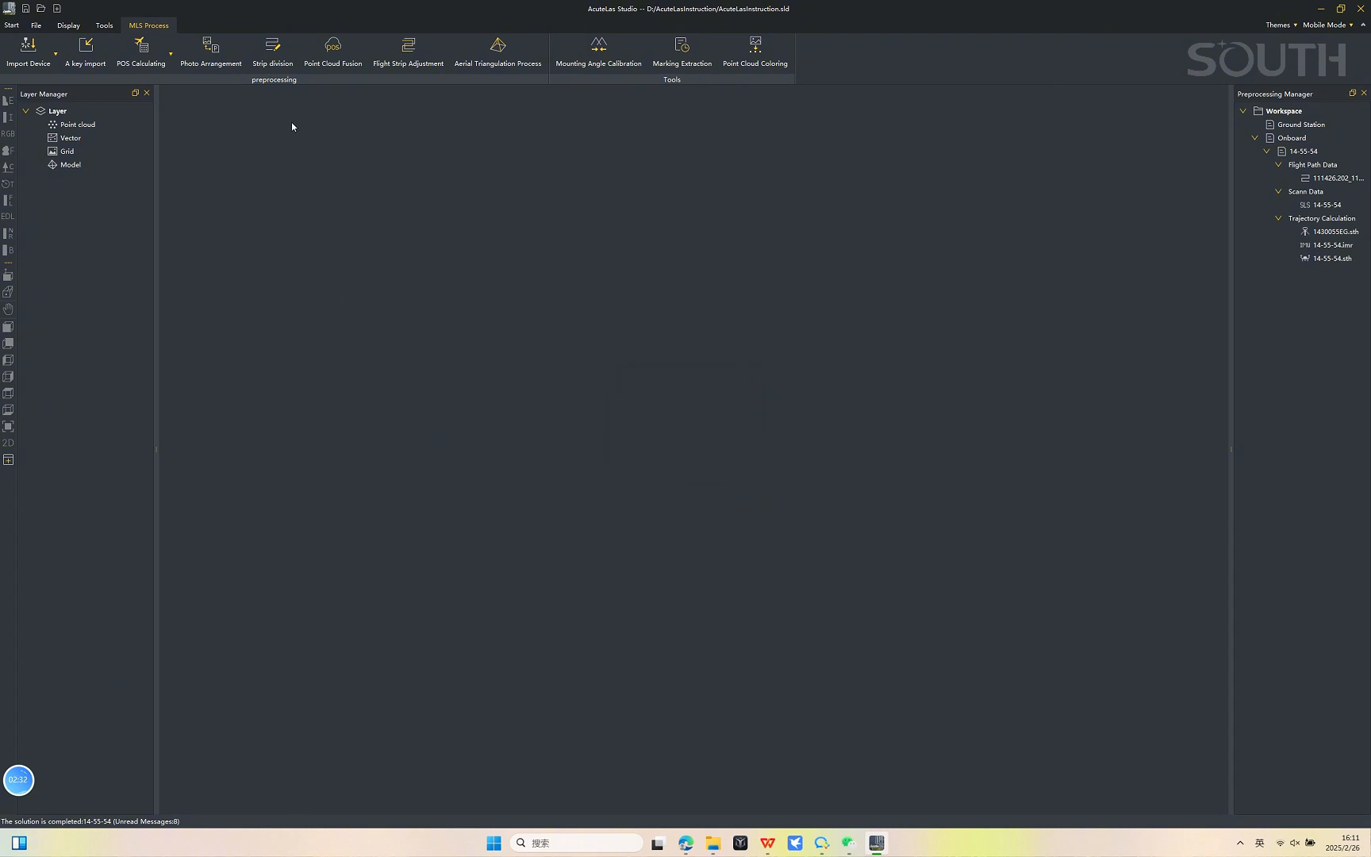
Divide the flight path into strips by automatic partition, using the CGCS2000(China) ellipsoid, Gauss-Kruger projection and central meridian 114
{"action": "left_click", "coordinate": [272, 63]}
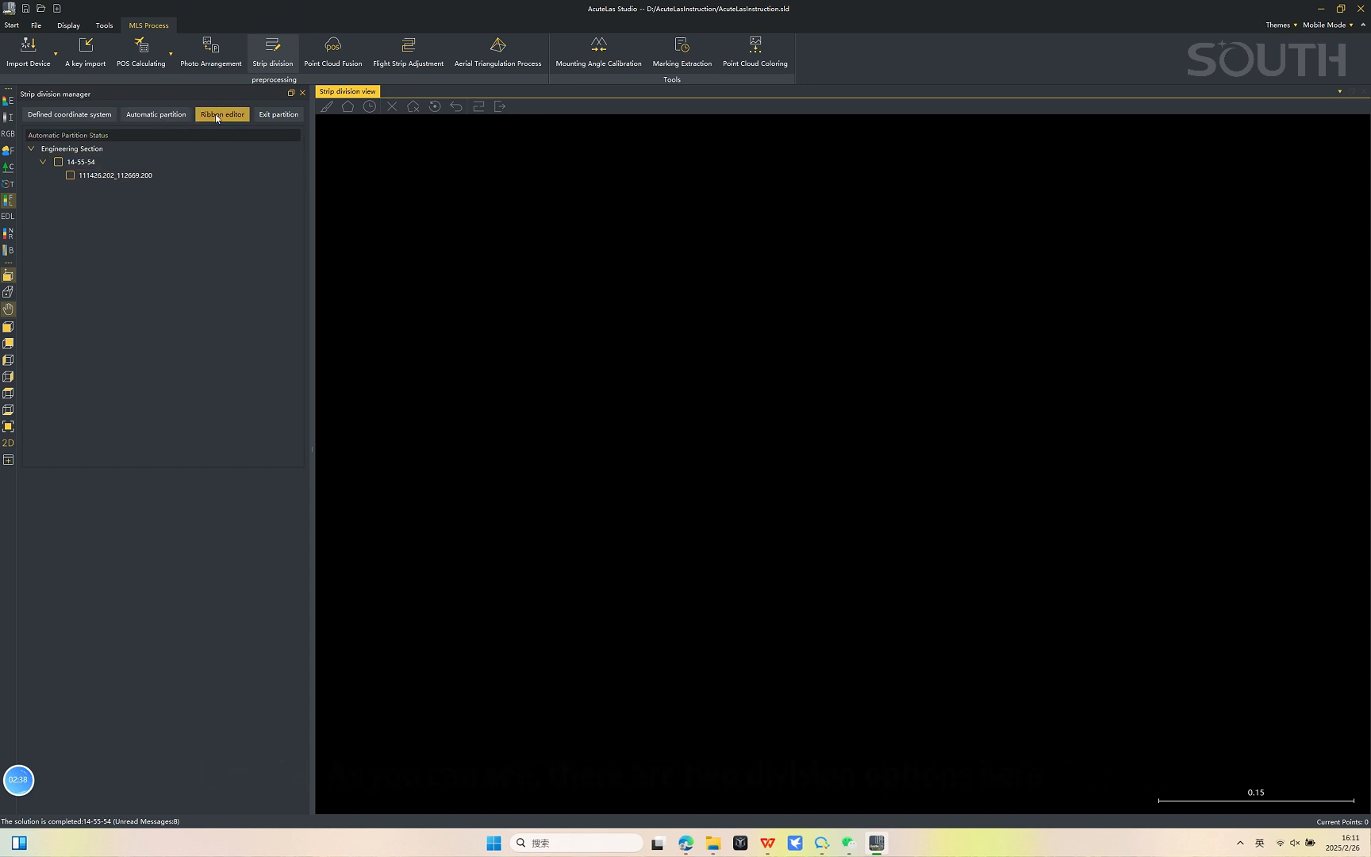
{"action": "left_click", "coordinate": [174, 114]}
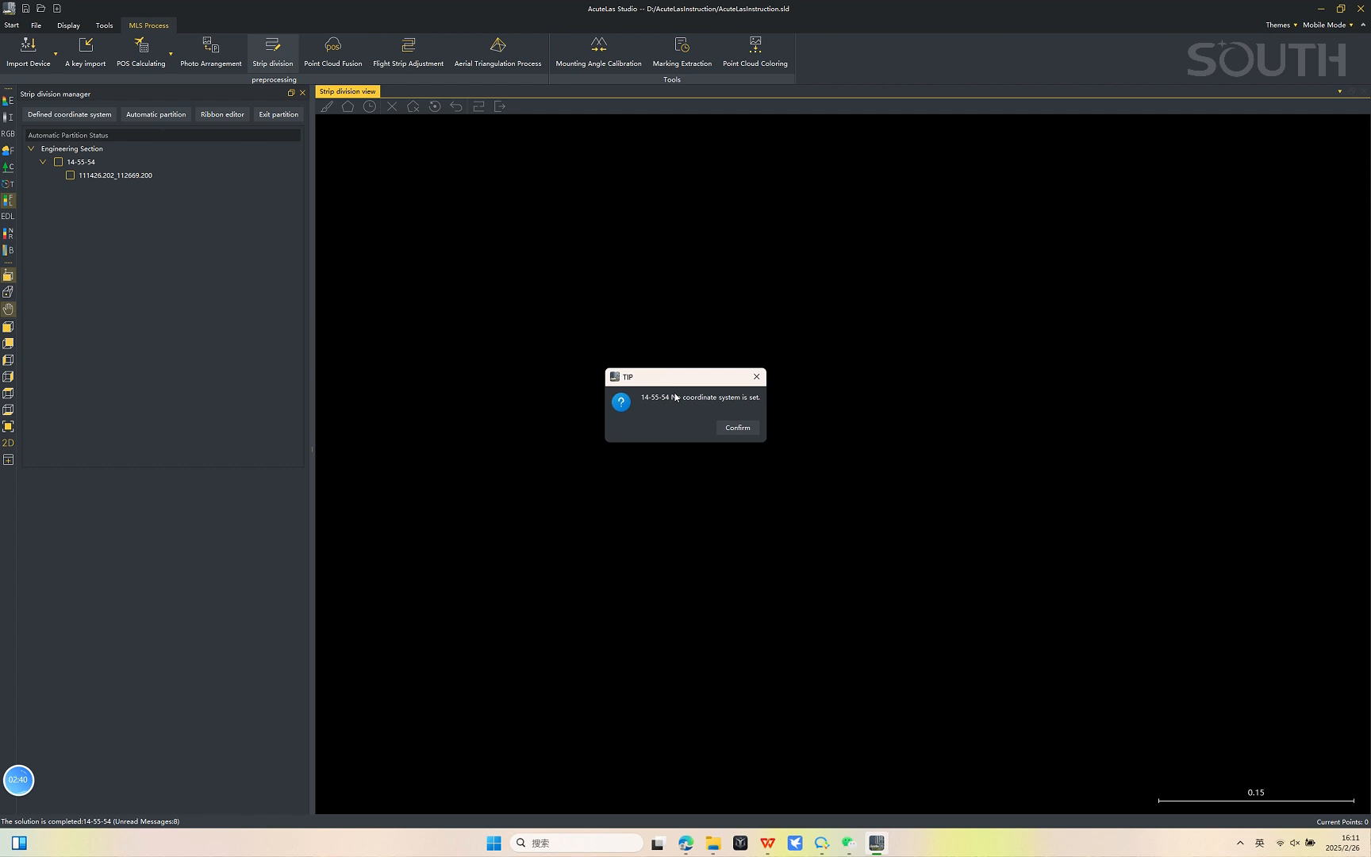
{"action": "left_click", "coordinate": [739, 431]}
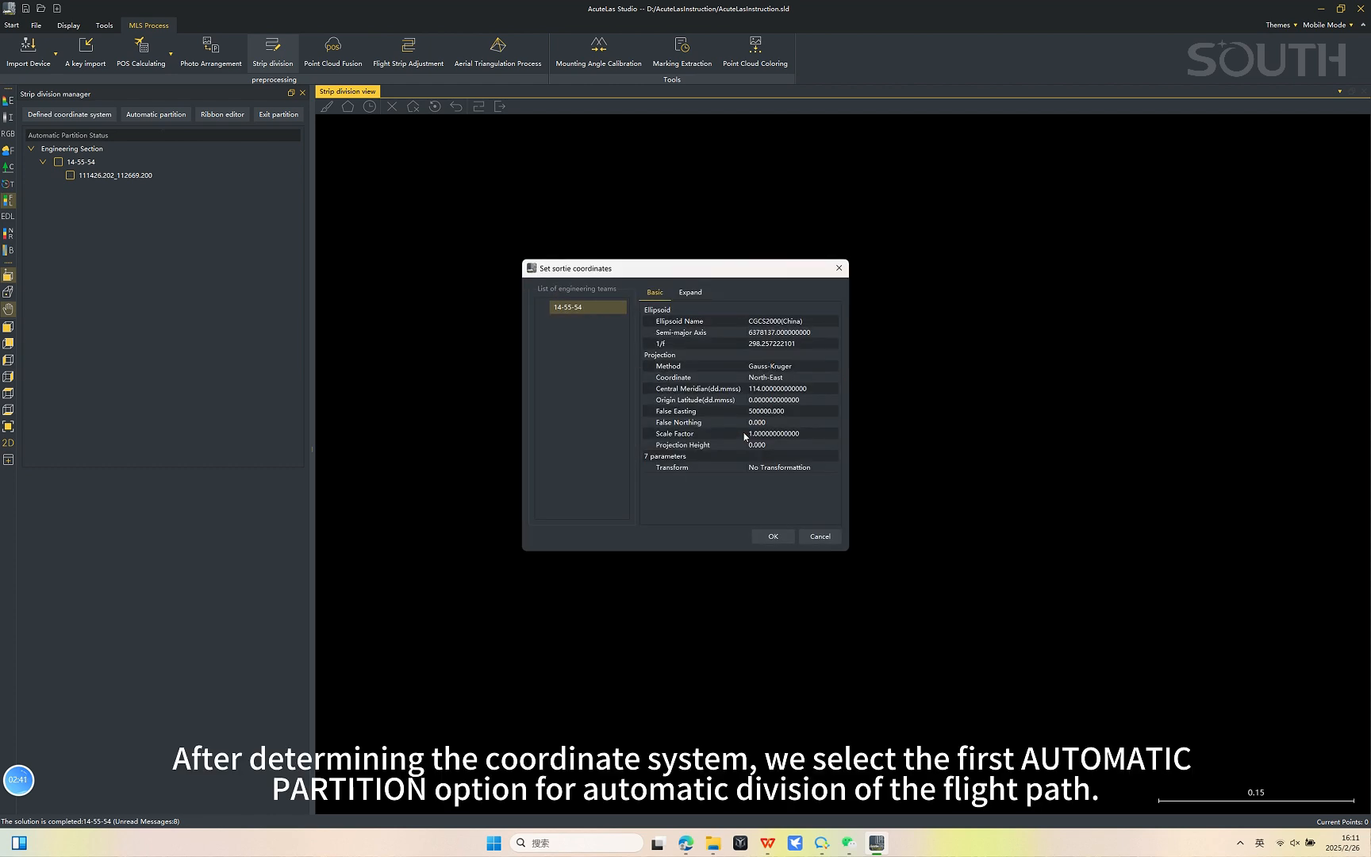
{"action": "left_click", "coordinate": [775, 537]}
{"action": "left_click", "coordinate": [694, 481]}
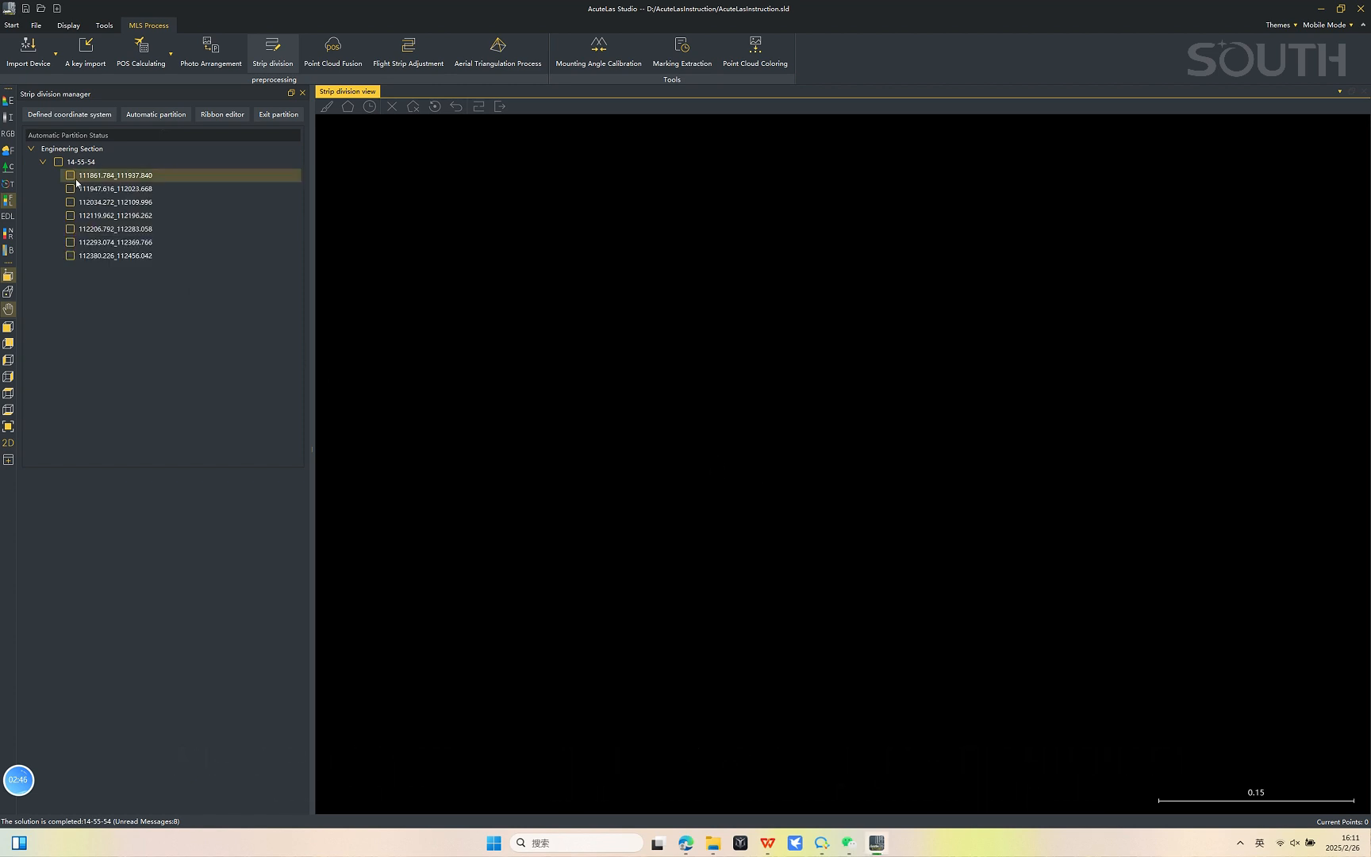
Display all the divided strips of sortie 14-55-54 and exit strip division
{"action": "right_click", "coordinate": [58, 162]}
{"action": "left_click", "coordinate": [58, 161]}
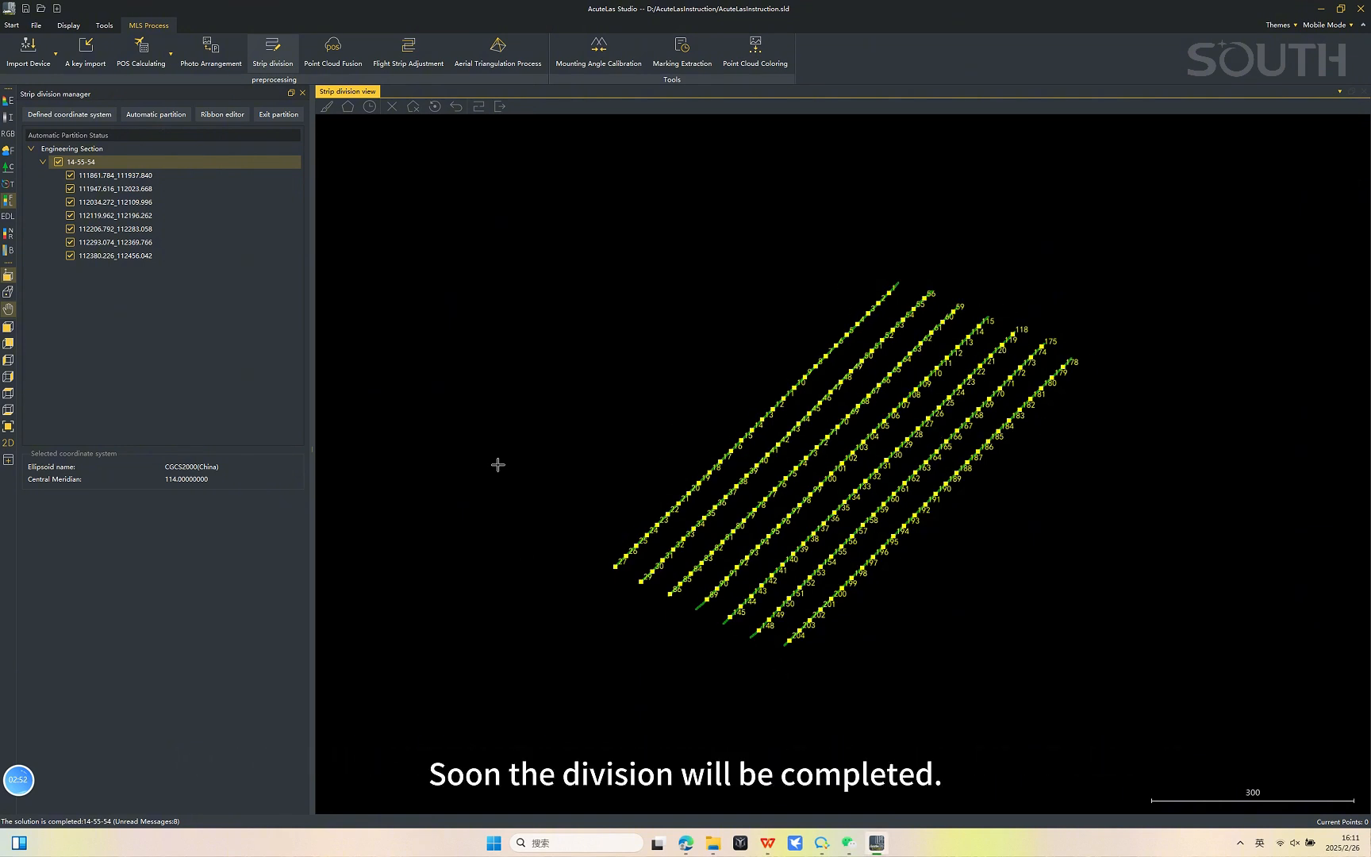
{"action": "left_click", "coordinate": [276, 114]}
{"action": "left_click", "coordinate": [686, 427]}
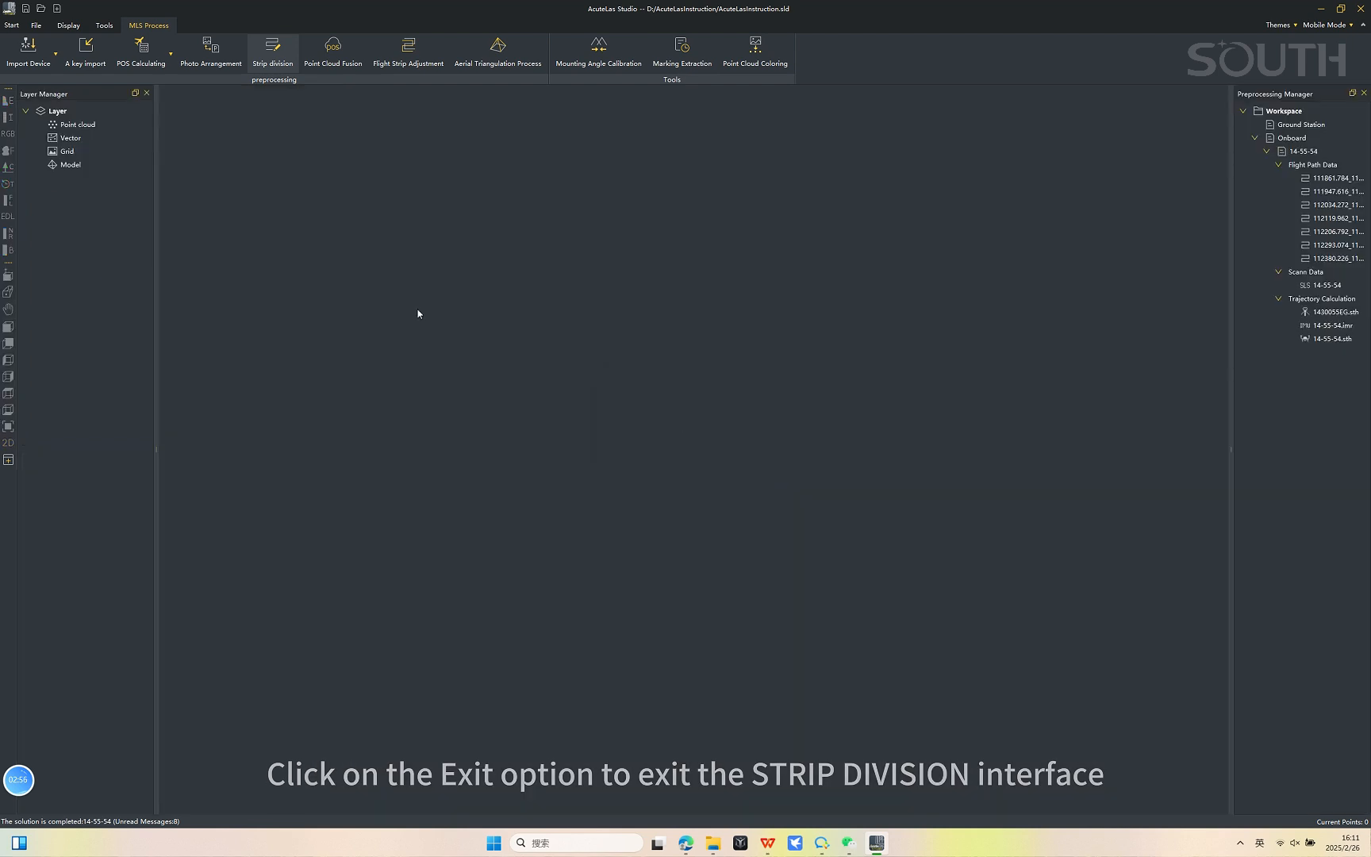
Run the point cloud fusion with a FOV of 70, minimum distance 20, export based on flight path and camera coloring applied to all
{"action": "left_click", "coordinate": [337, 63]}
{"action": "left_click", "coordinate": [806, 337]}
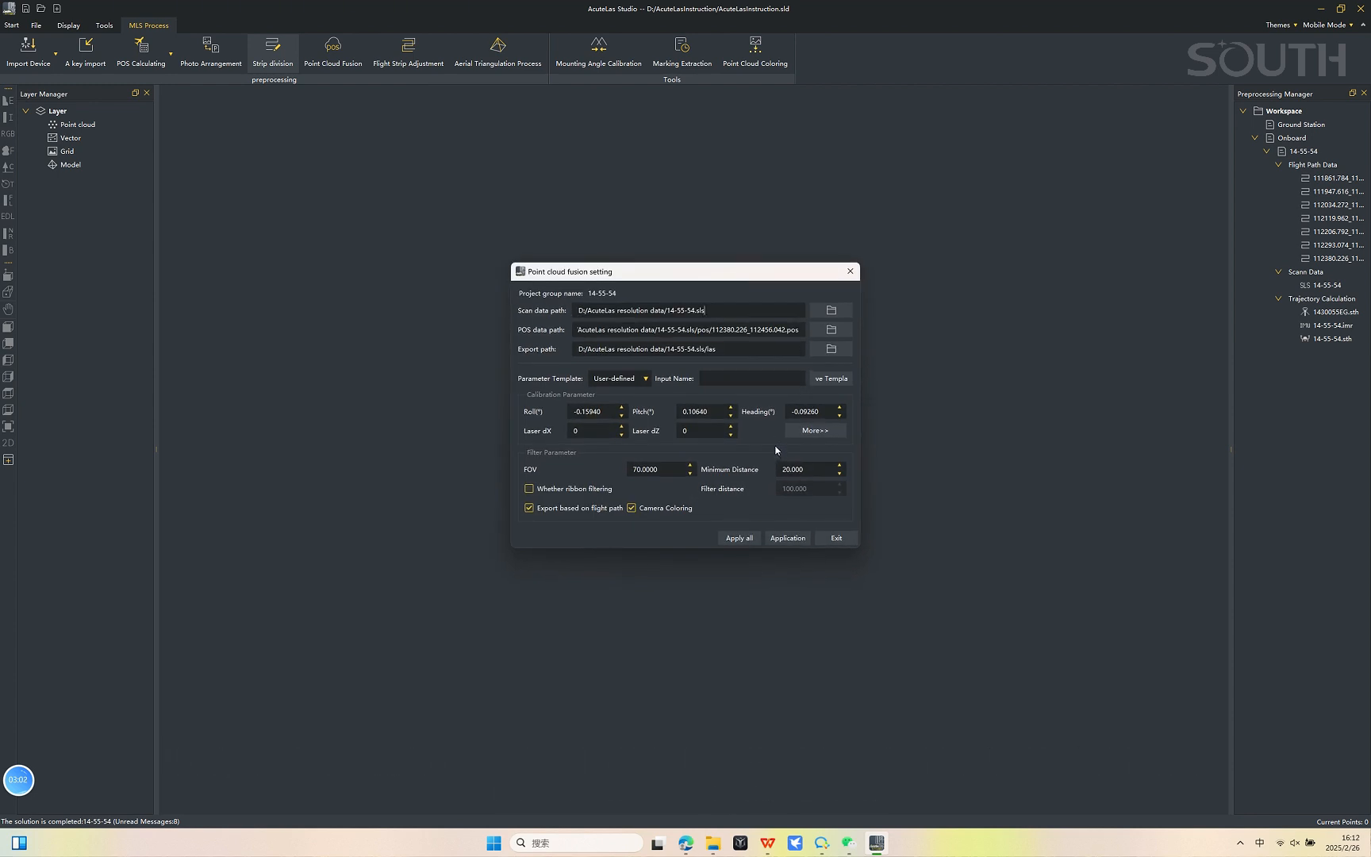
{"action": "left_click", "coordinate": [659, 466]}
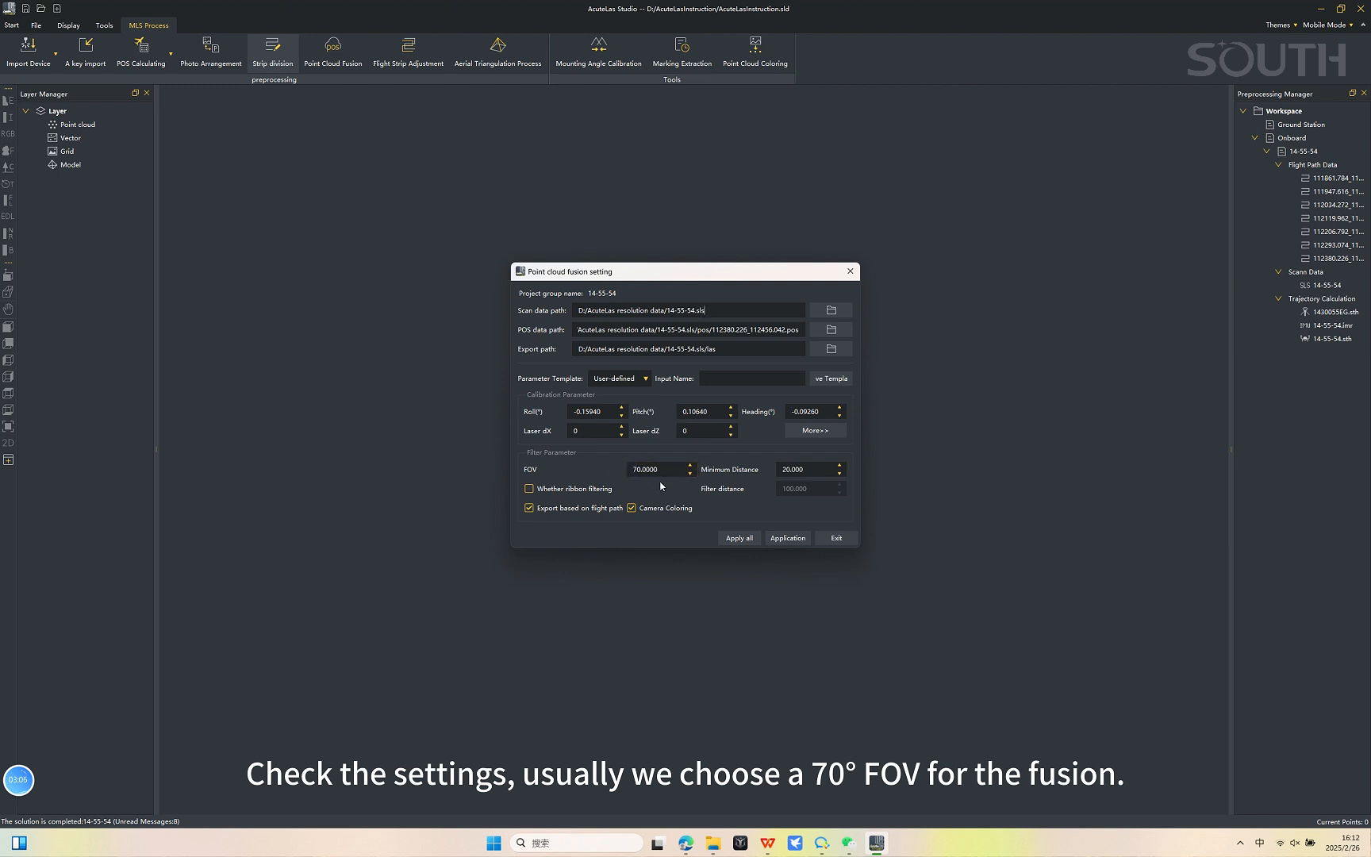
{"action": "left_click", "coordinate": [737, 538]}
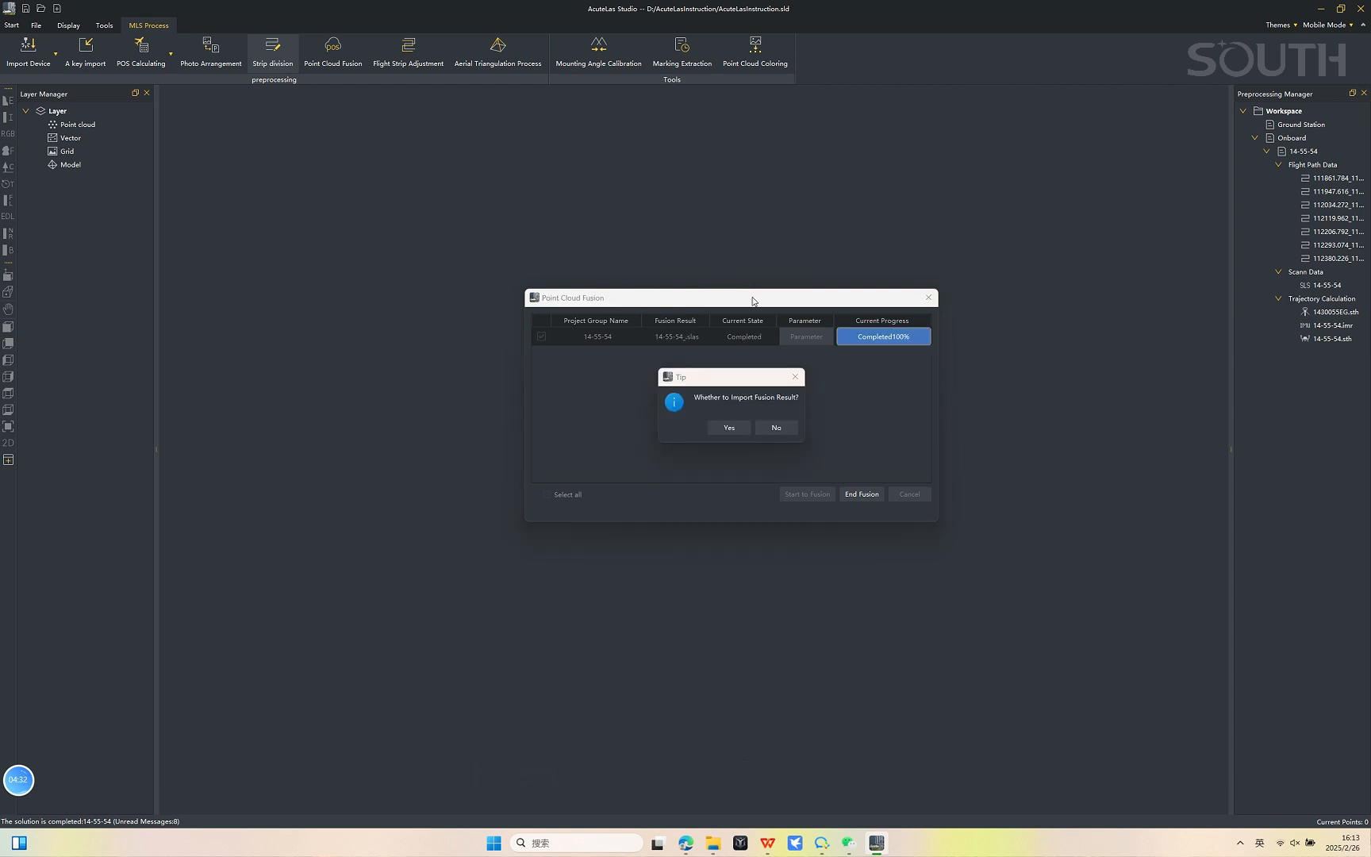
Import the fusion result into the project and close the point cloud fusion window
{"action": "left_click", "coordinate": [732, 429]}
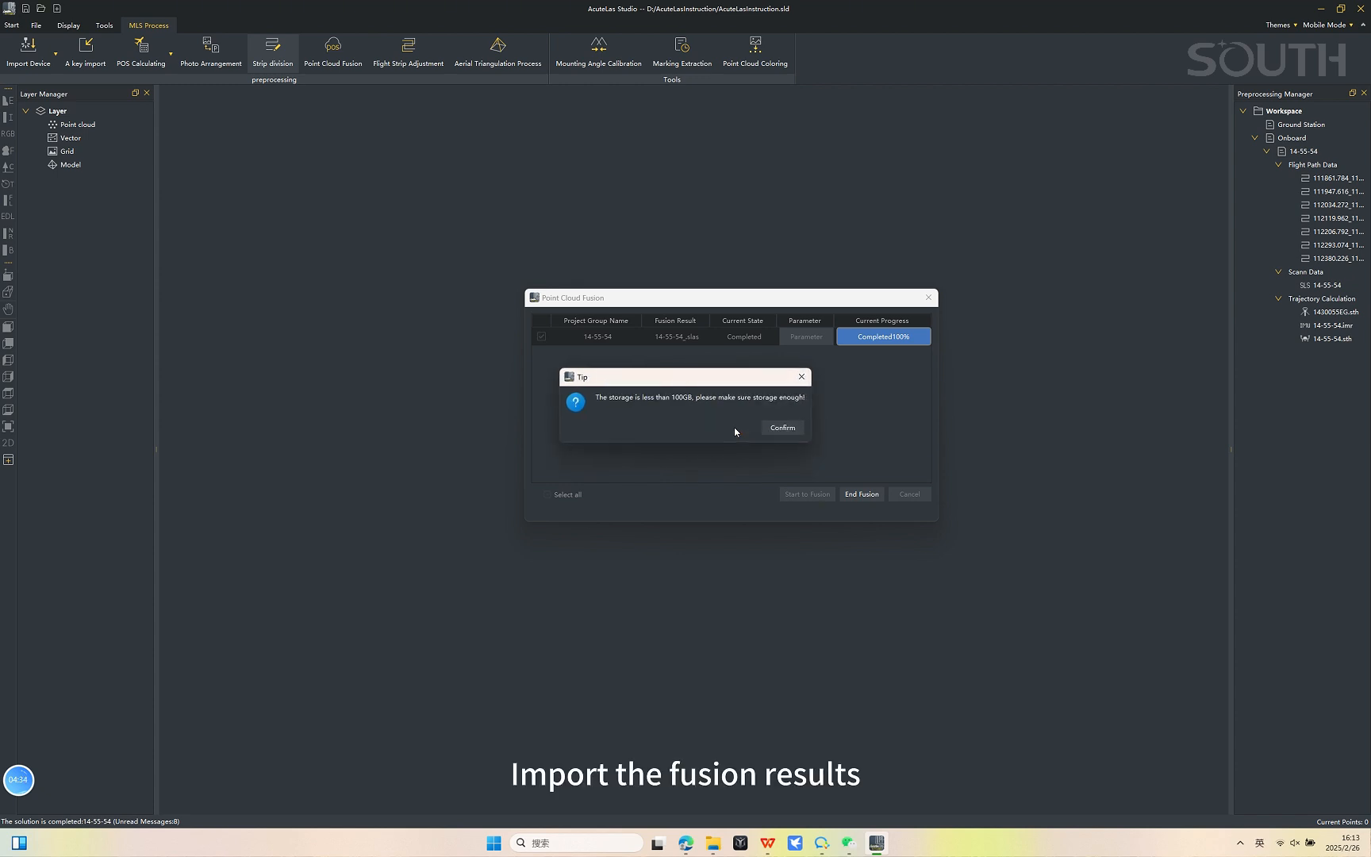
{"action": "left_click", "coordinate": [778, 427]}
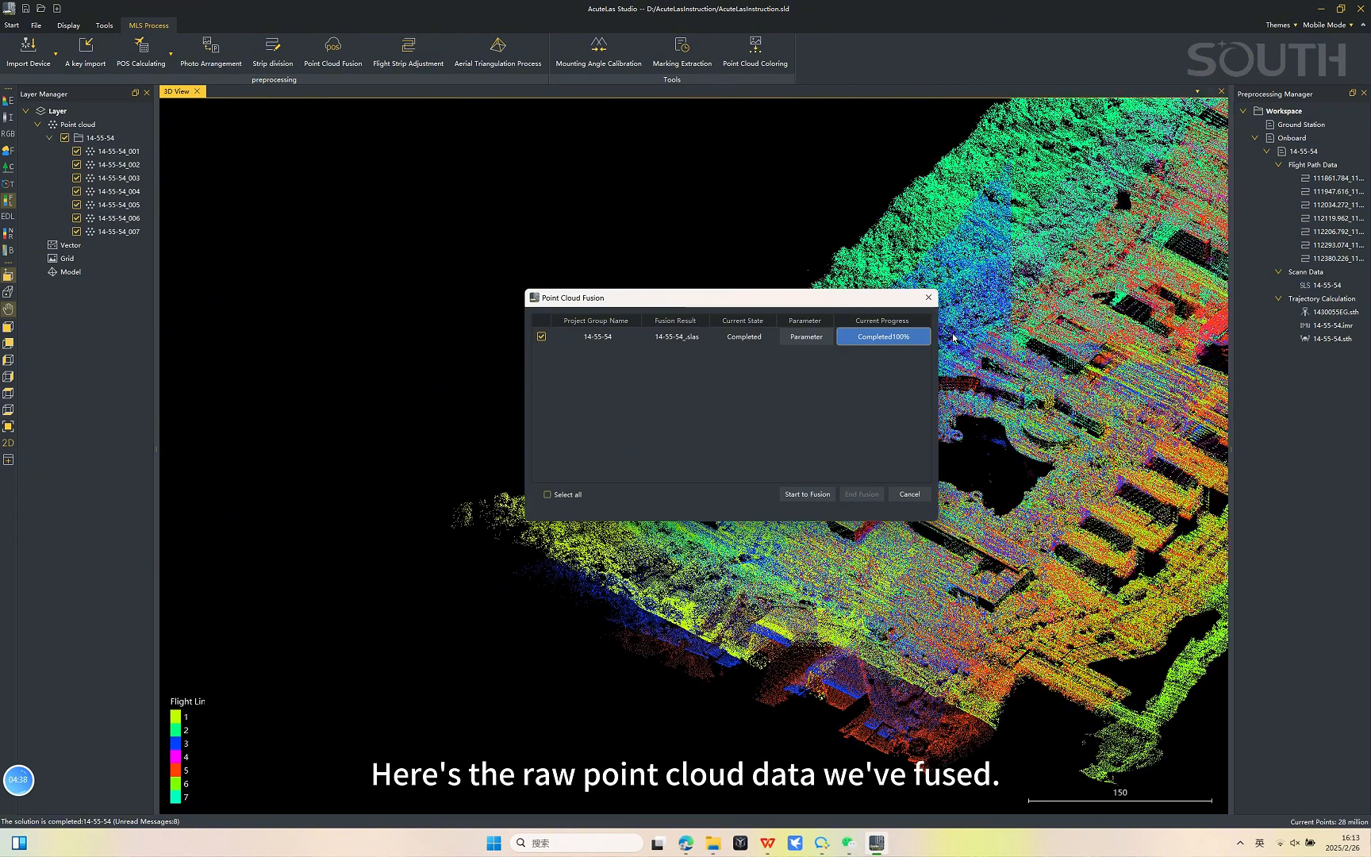
{"action": "left_click", "coordinate": [928, 297]}
Display the fused point cloud in RGB colours instead of by flight line
{"action": "scroll", "coordinate": [968, 370], "scroll_direction": "down", "scroll_amount": 3}
{"action": "left_click_drag", "start_coordinate": [970, 371], "coordinate": [598, 486]}
{"action": "scroll", "coordinate": [599, 486], "scroll_direction": "down", "scroll_amount": 3}
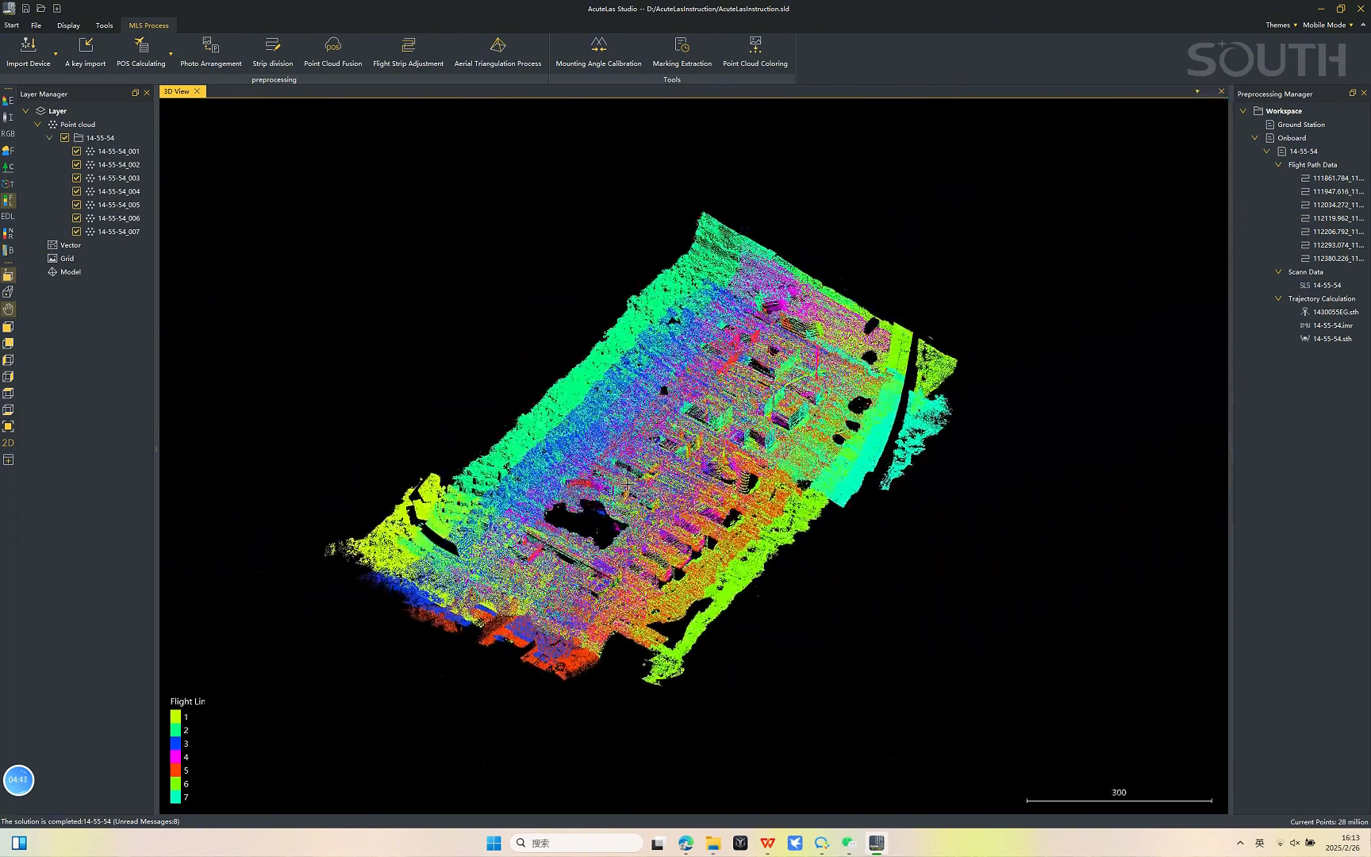
{"action": "left_click", "coordinate": [8, 133]}
{"action": "left_click_drag", "start_coordinate": [647, 579], "coordinate": [554, 325]}
{"action": "scroll", "coordinate": [713, 460], "scroll_direction": "up", "scroll_amount": 4}
{"action": "scroll", "coordinate": [713, 460], "scroll_direction": "up", "scroll_amount": 4}
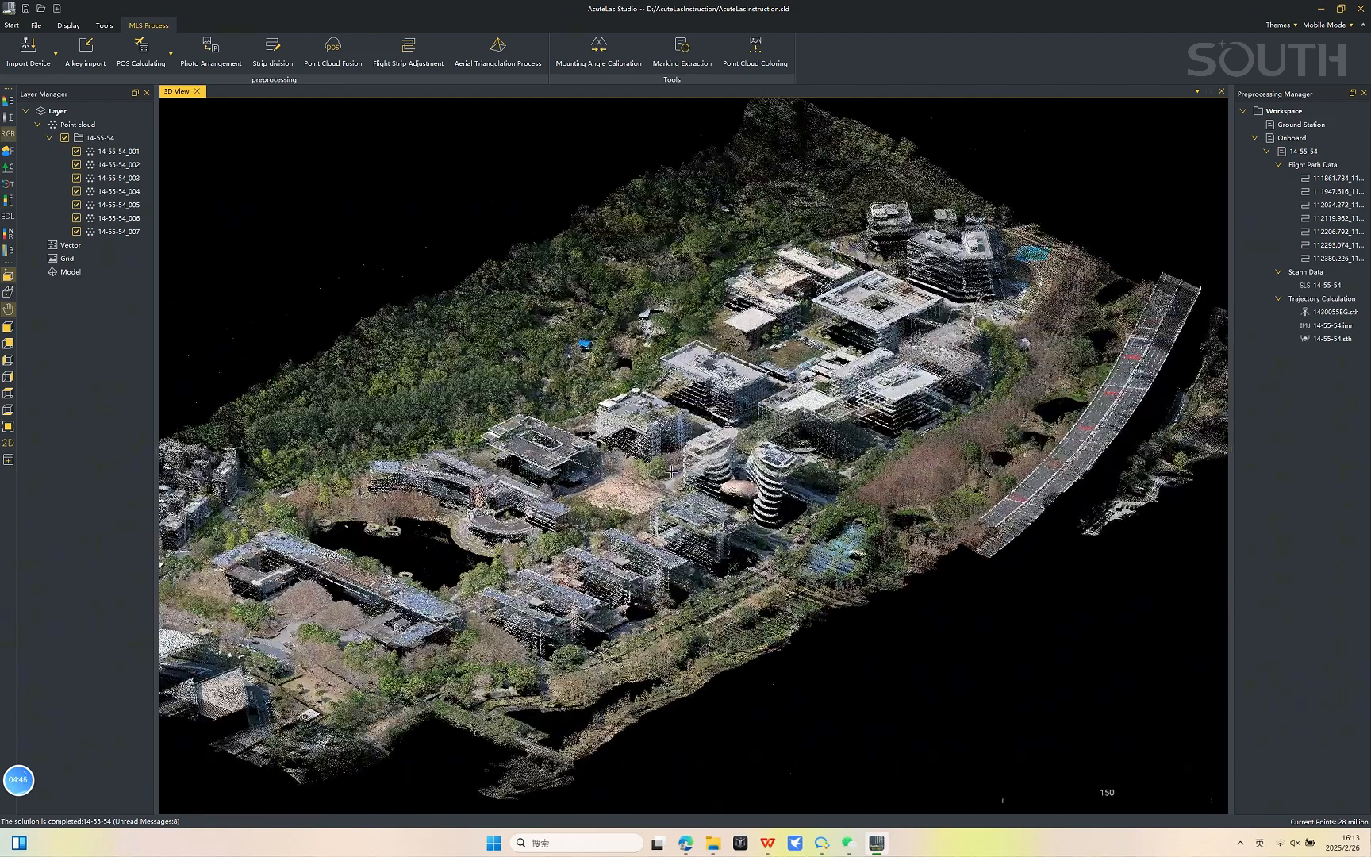
{"action": "scroll", "coordinate": [694, 466], "scroll_direction": "down", "scroll_amount": 3}
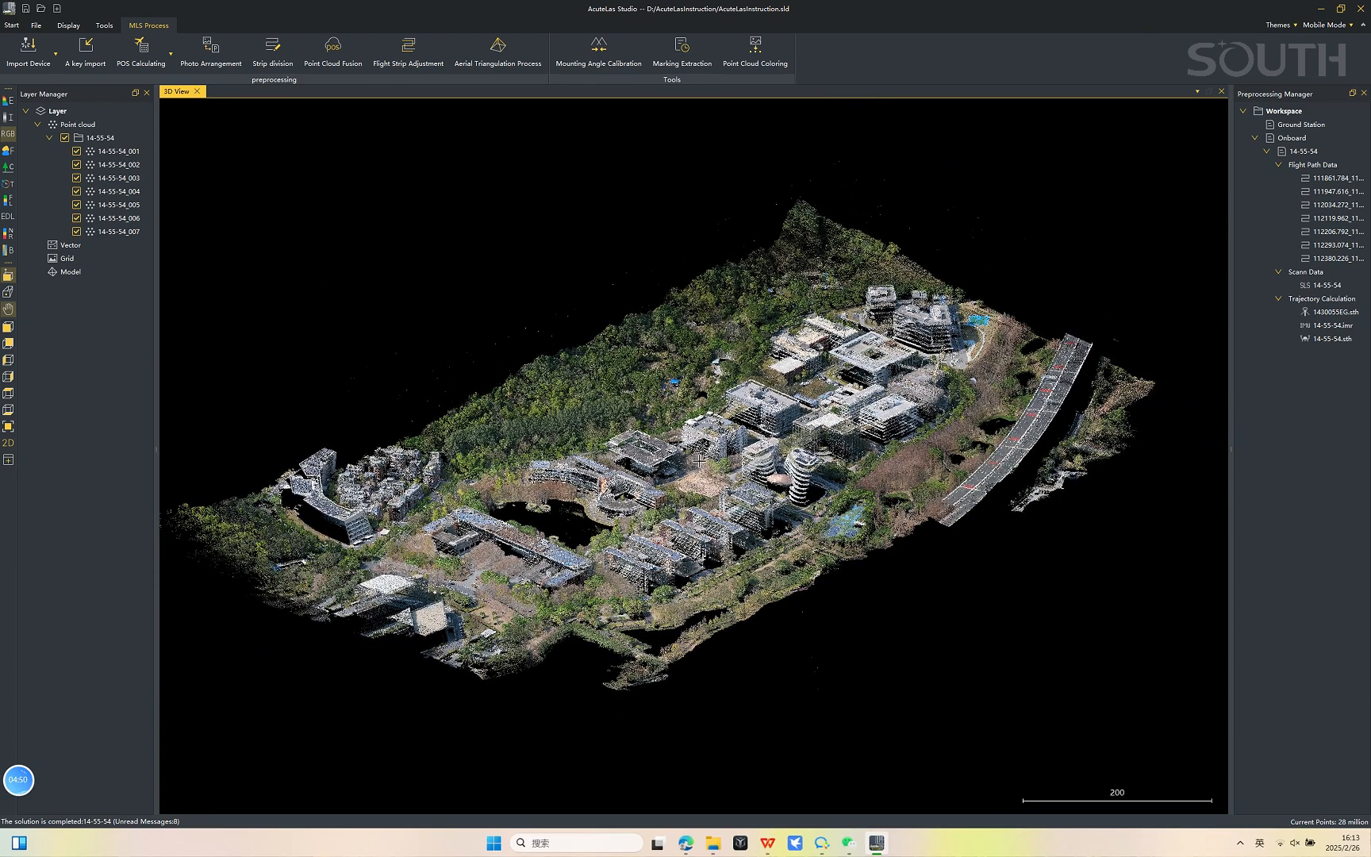
{"action": "left_click_drag", "start_coordinate": [691, 462], "coordinate": [704, 797]}
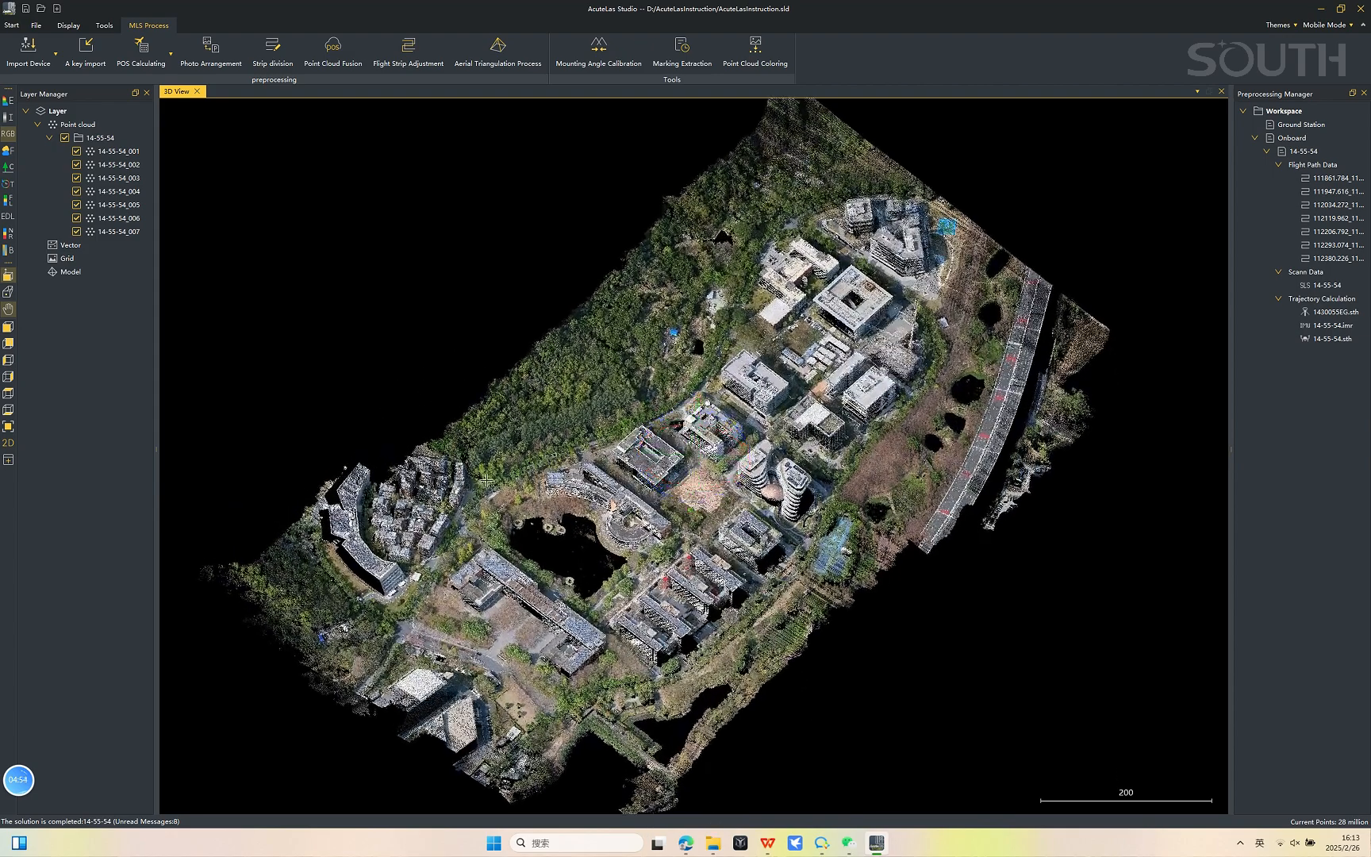
Open the section view and cut a 0.200 m thick section across the parallel building rows beside the lake
{"action": "left_click", "coordinate": [103, 25]}
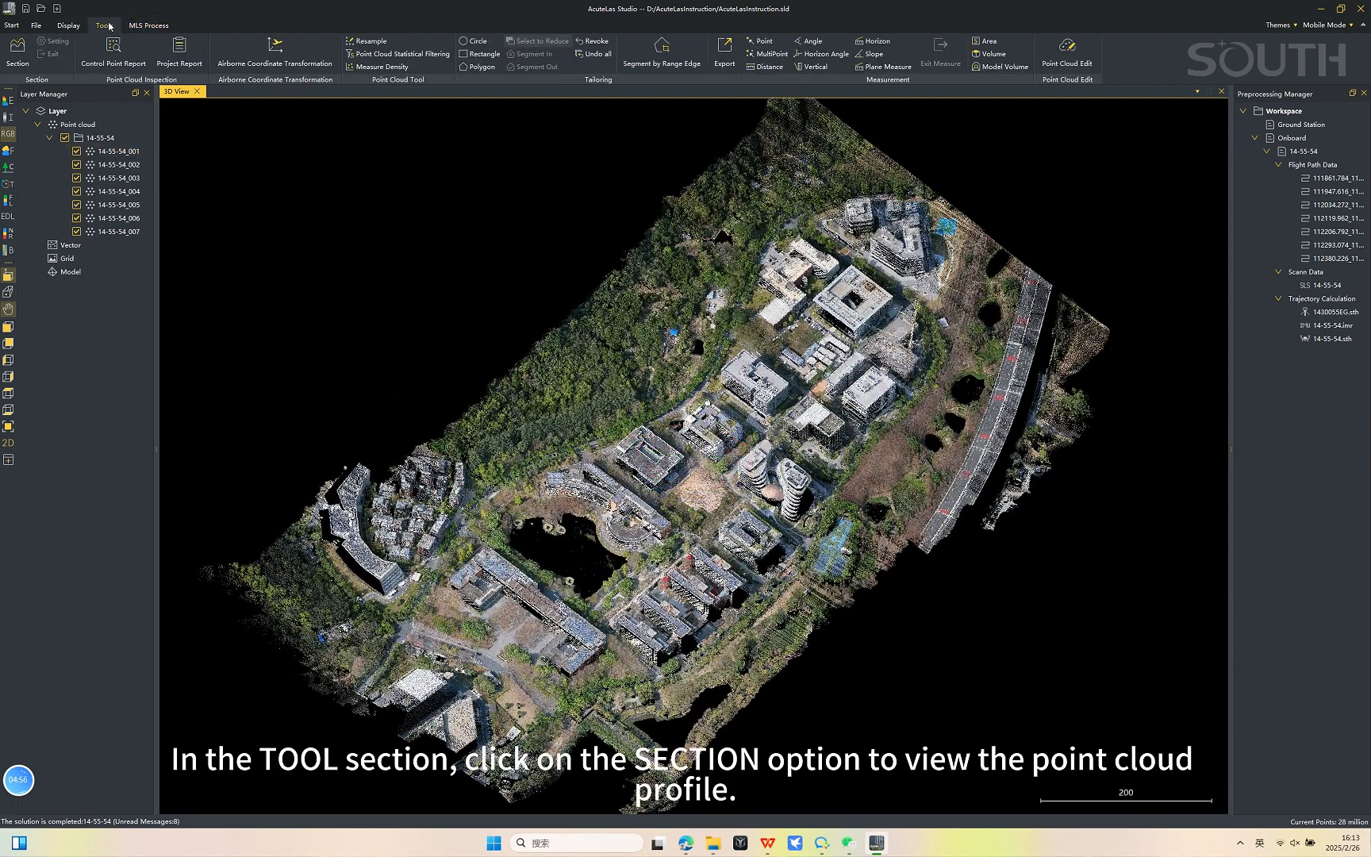
{"action": "left_click", "coordinate": [18, 55]}
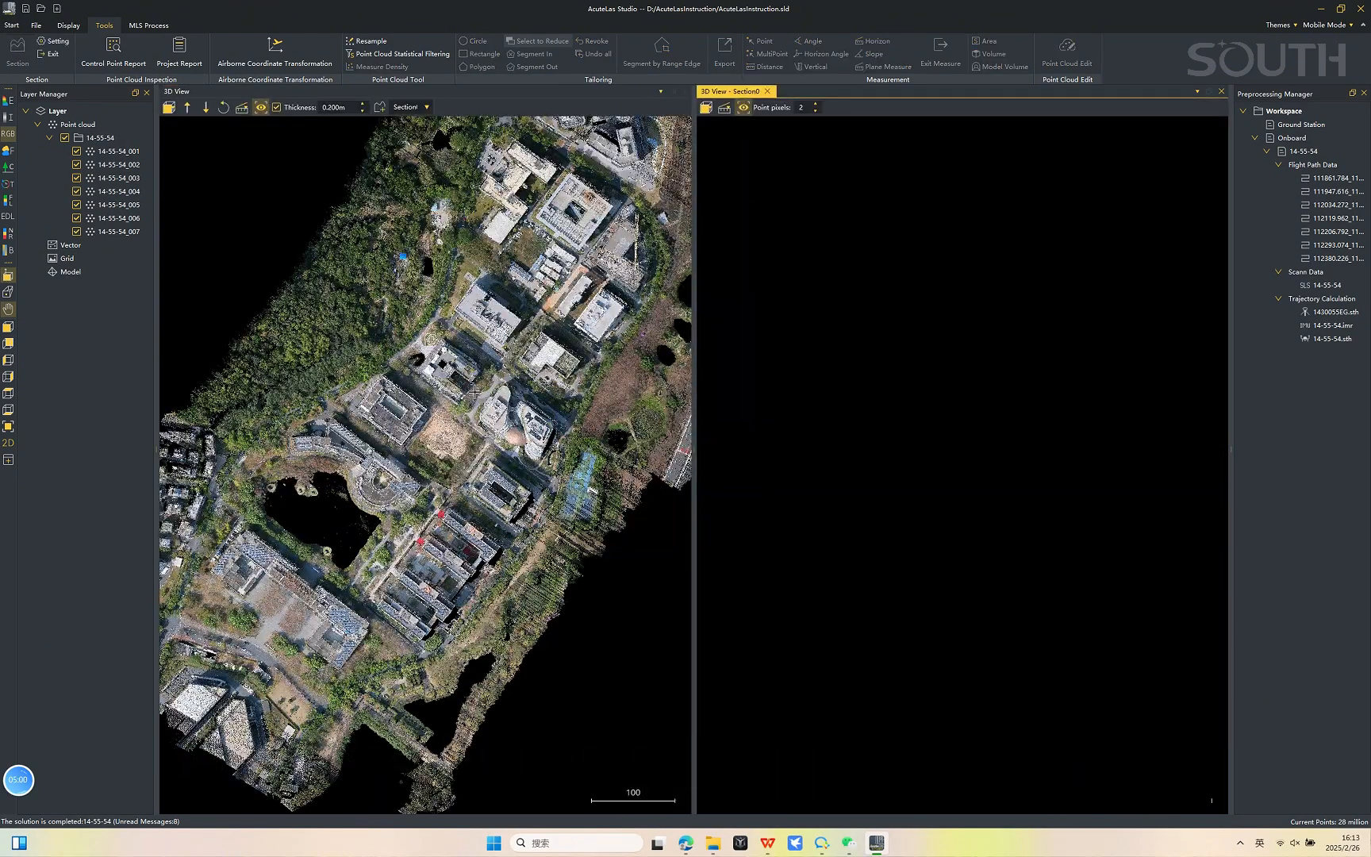
{"action": "scroll", "coordinate": [481, 406], "scroll_direction": "up", "scroll_amount": 3}
{"action": "left_click_drag", "start_coordinate": [482, 406], "coordinate": [465, 473]}
{"action": "left_click_drag", "start_coordinate": [478, 627], "coordinate": [533, 339]}
{"action": "left_click", "coordinate": [568, 299]}
{"action": "left_click", "coordinate": [351, 593]}
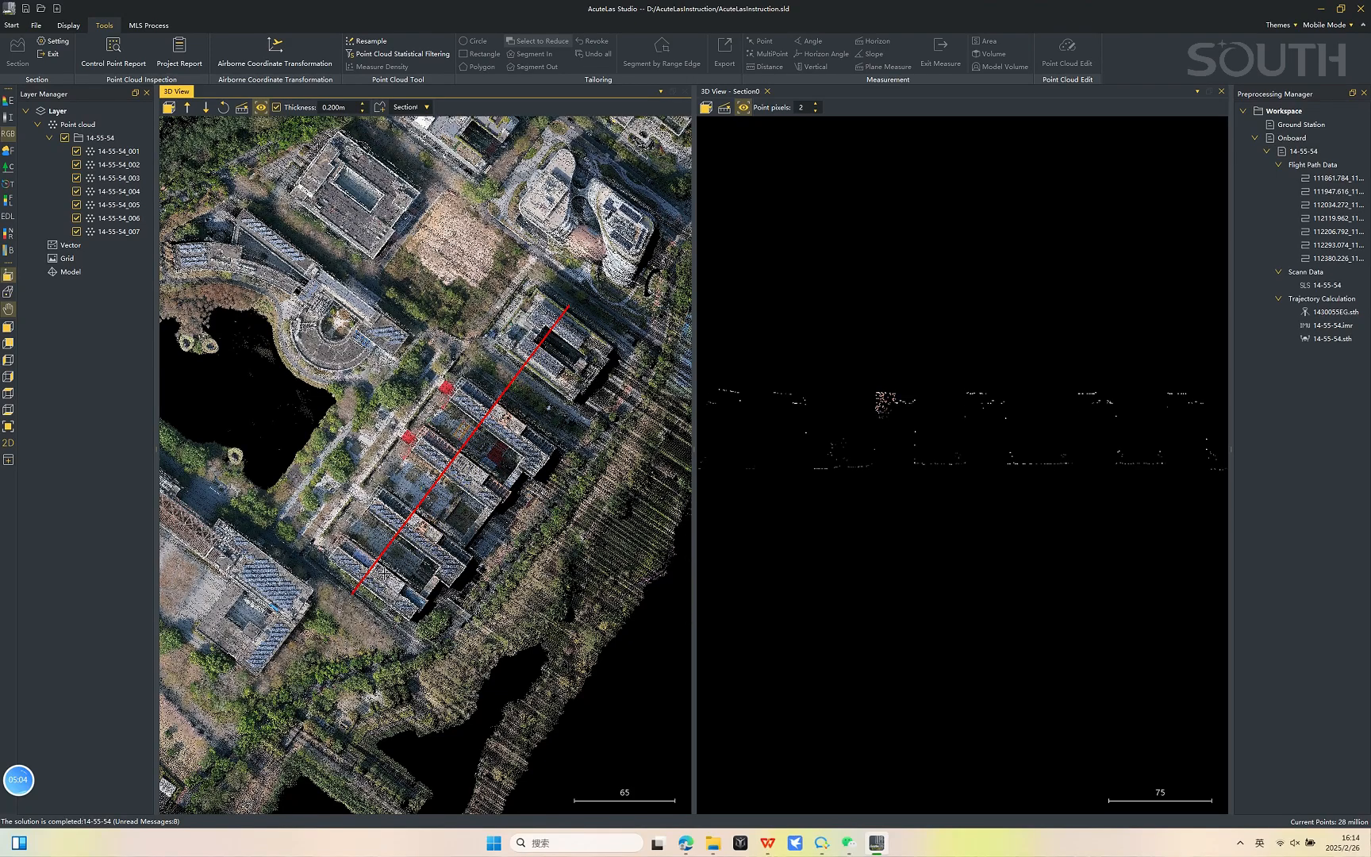
Colour the section profile by flight line, with all the checked flight lines displayed
{"action": "left_click", "coordinate": [939, 407]}
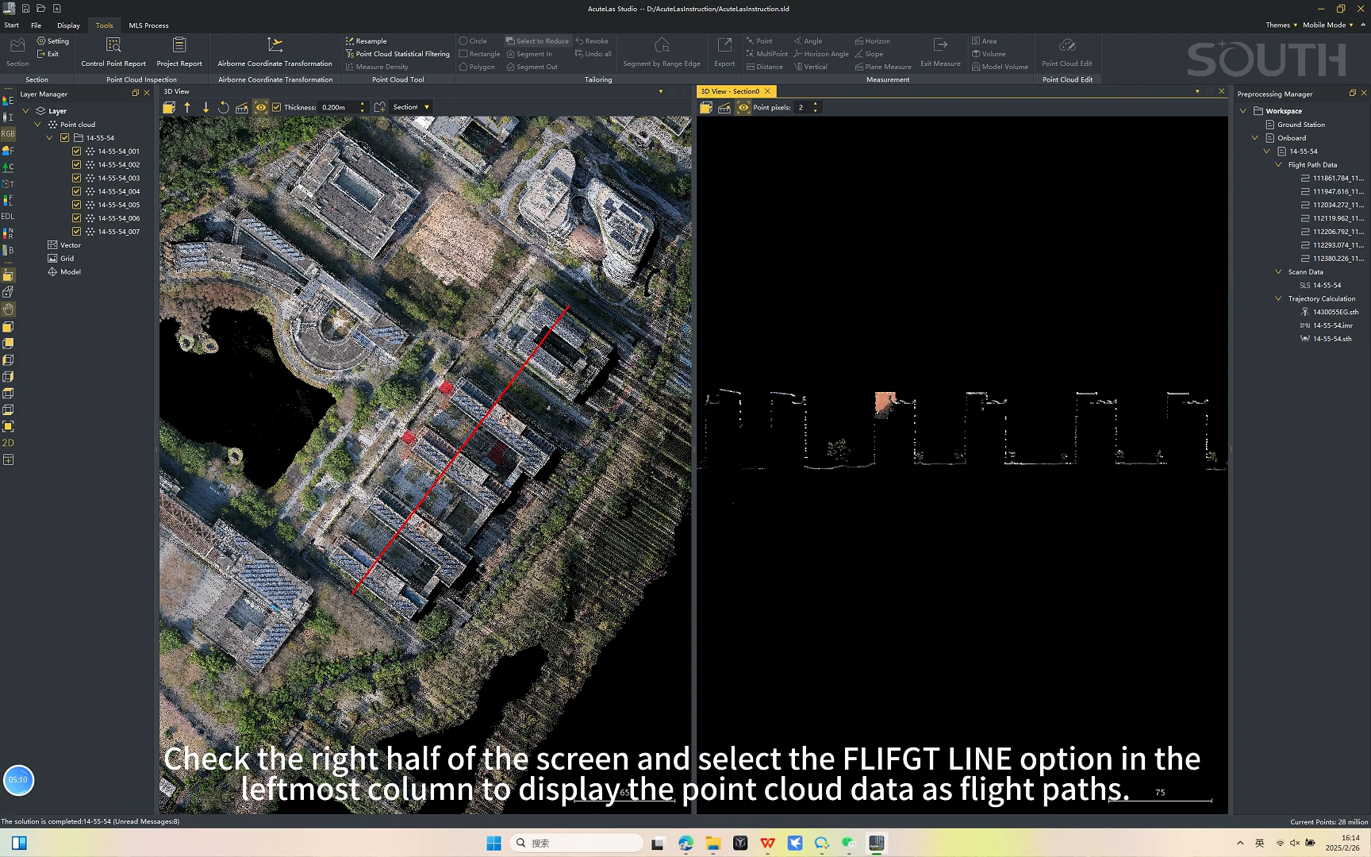
{"action": "left_click", "coordinate": [13, 203]}
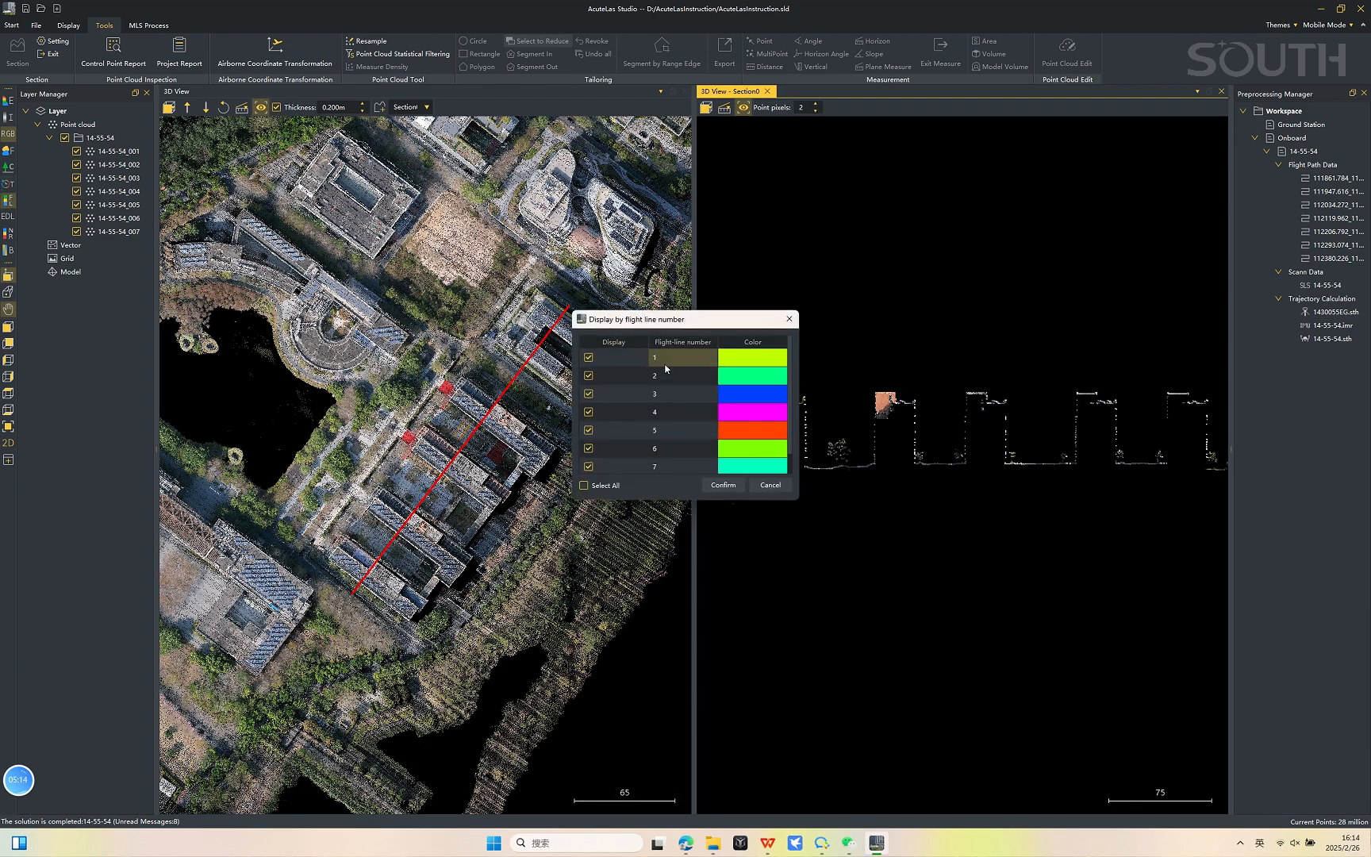
{"action": "left_click", "coordinate": [723, 487]}
{"action": "scroll", "coordinate": [780, 495], "scroll_direction": "up", "scroll_amount": 4}
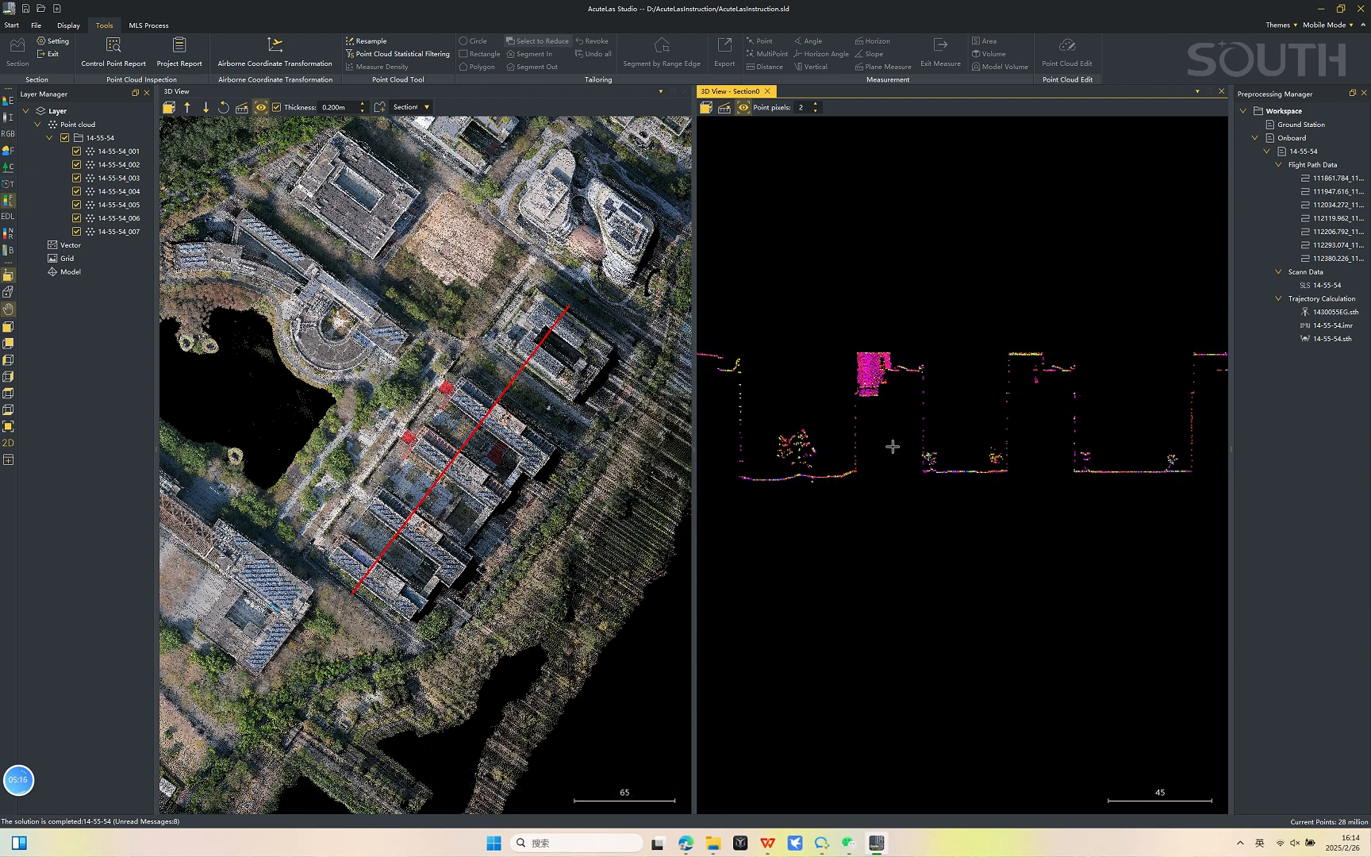
Cut a section along the ground between the courtyard building and the twin curved buildings to inspect the ground points
{"action": "scroll", "coordinate": [460, 430], "scroll_direction": "up", "scroll_amount": 5}
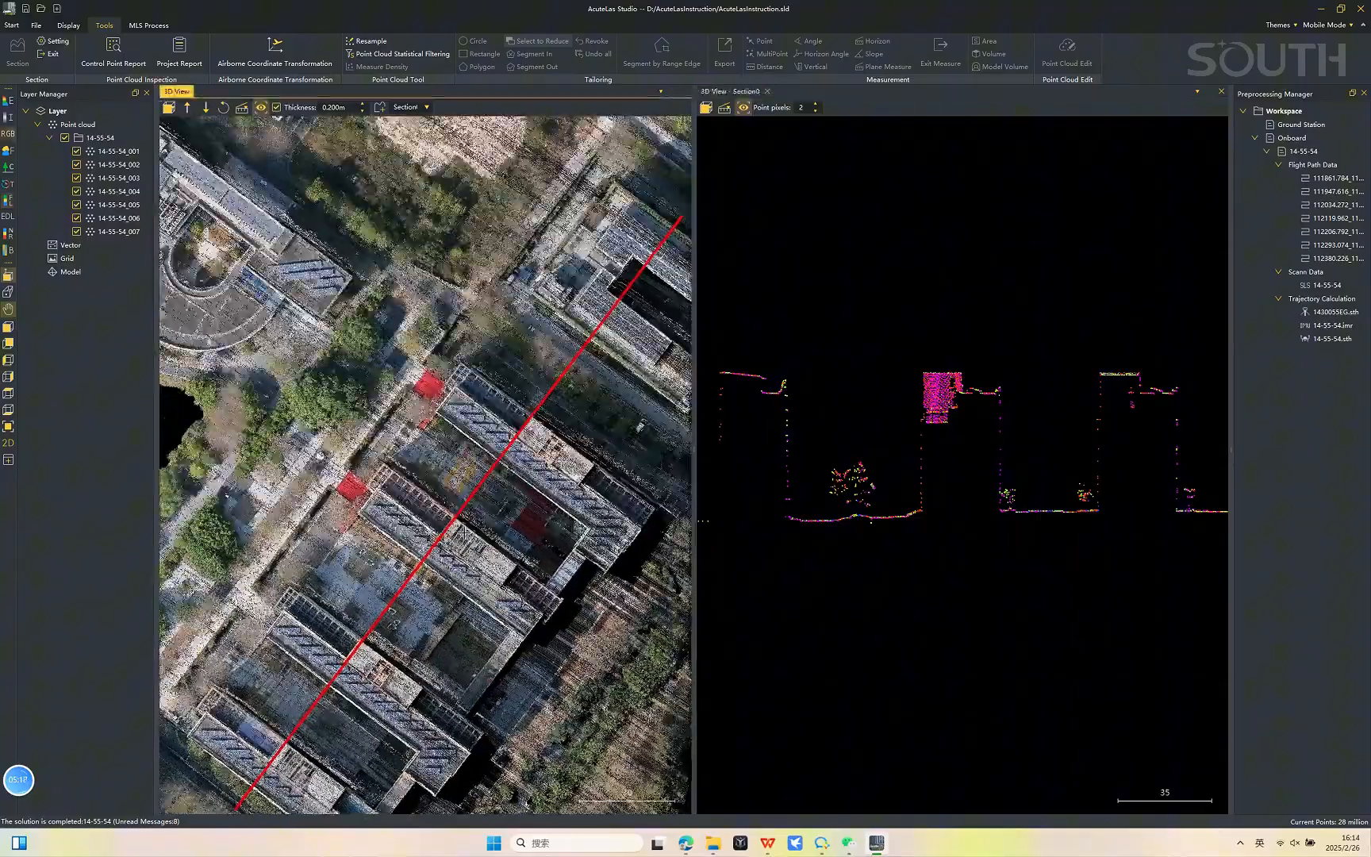
{"action": "scroll", "coordinate": [480, 493], "scroll_direction": "up", "scroll_amount": 1}
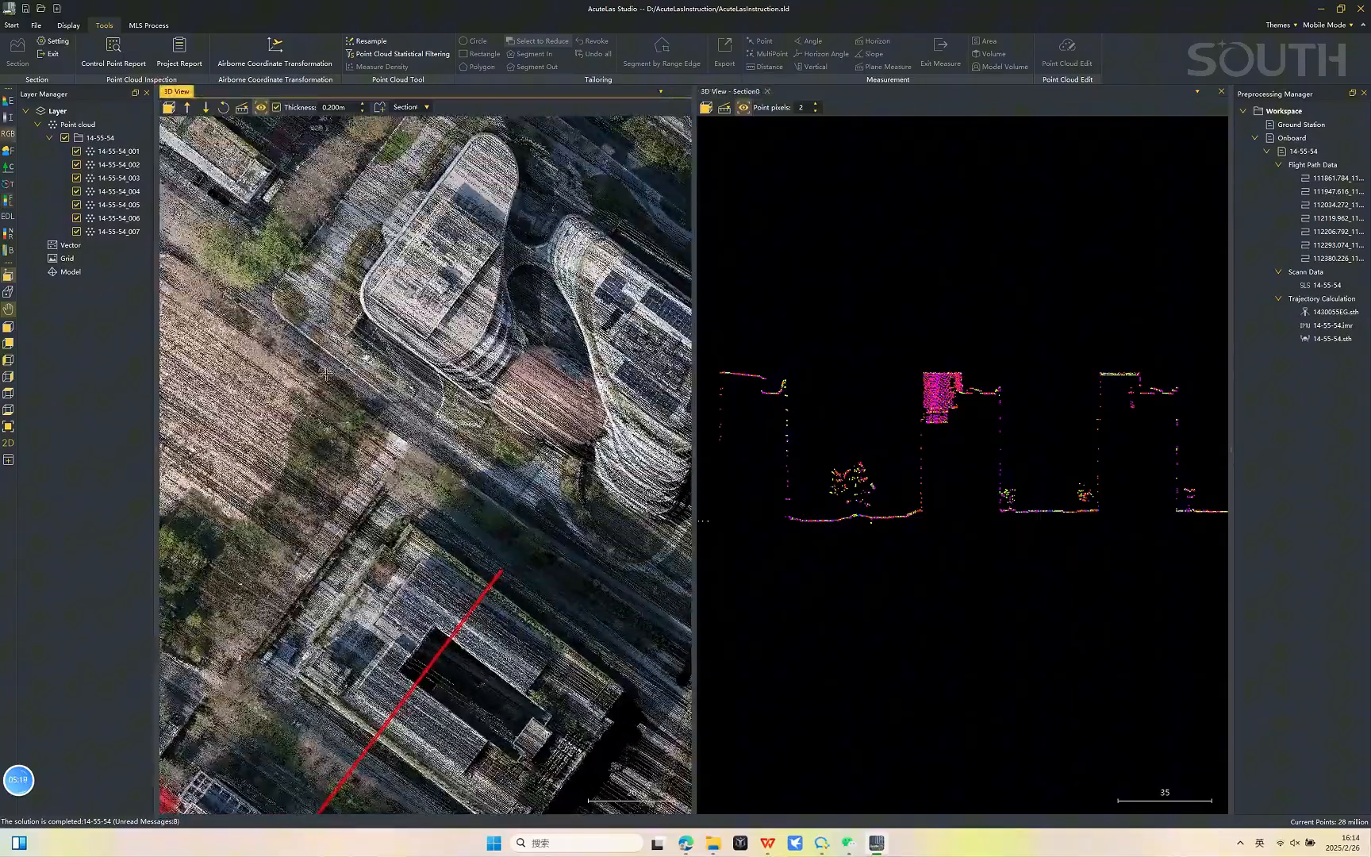
{"action": "left_click", "coordinate": [292, 337]}
{"action": "left_click", "coordinate": [419, 428]}
{"action": "middle_click_drag", "start_coordinate": [502, 423], "coordinate": [437, 441]}
{"action": "scroll", "coordinate": [437, 441], "scroll_direction": "up", "scroll_amount": 2}
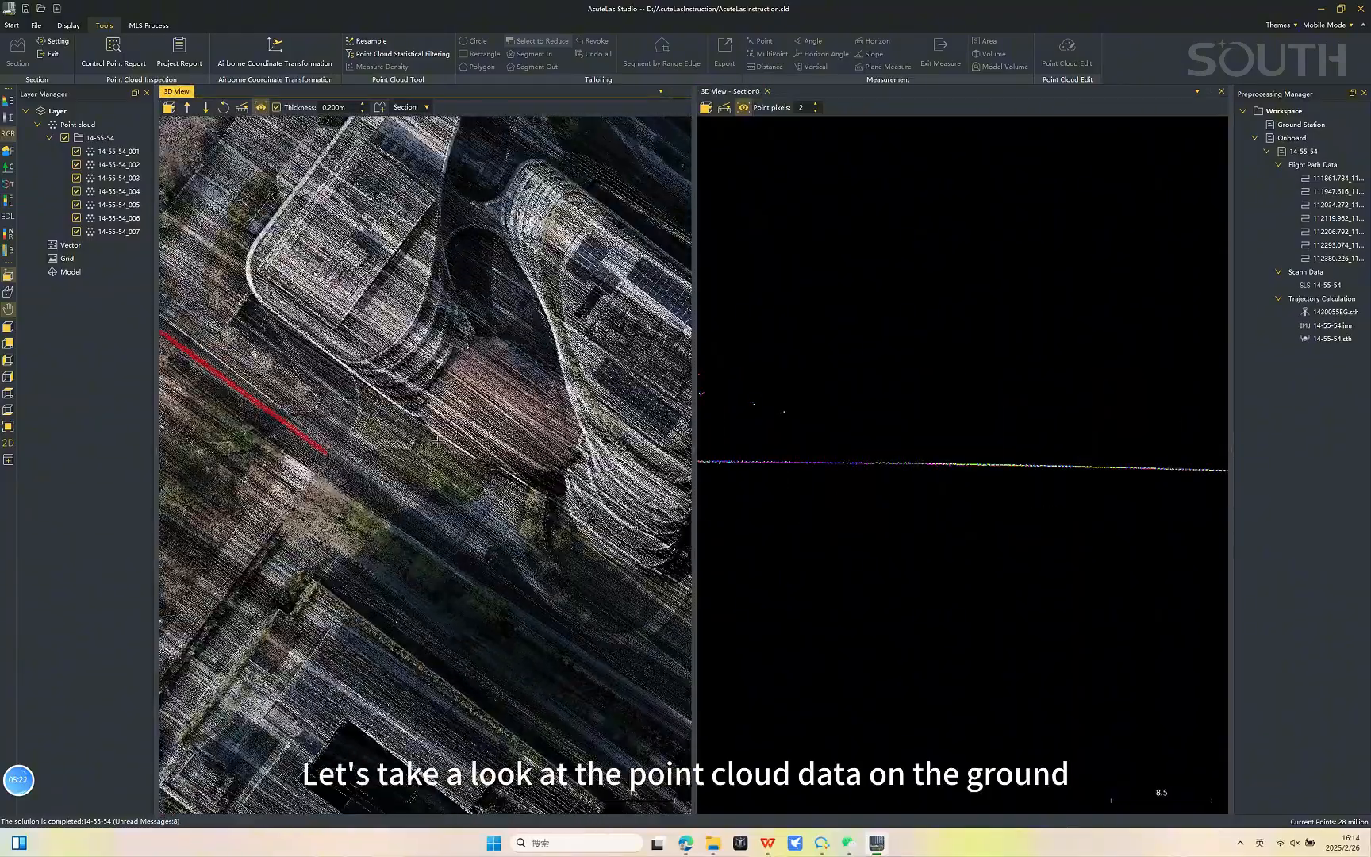
Cut a short section across the road north of the curved buildings to inspect the alignment of the flight lines
{"action": "middle_click_drag", "start_coordinate": [431, 386], "coordinate": [358, 801]}
{"action": "scroll", "coordinate": [365, 420], "scroll_direction": "up", "scroll_amount": 2}
{"action": "middle_click_drag", "start_coordinate": [364, 354], "coordinate": [357, 472]}
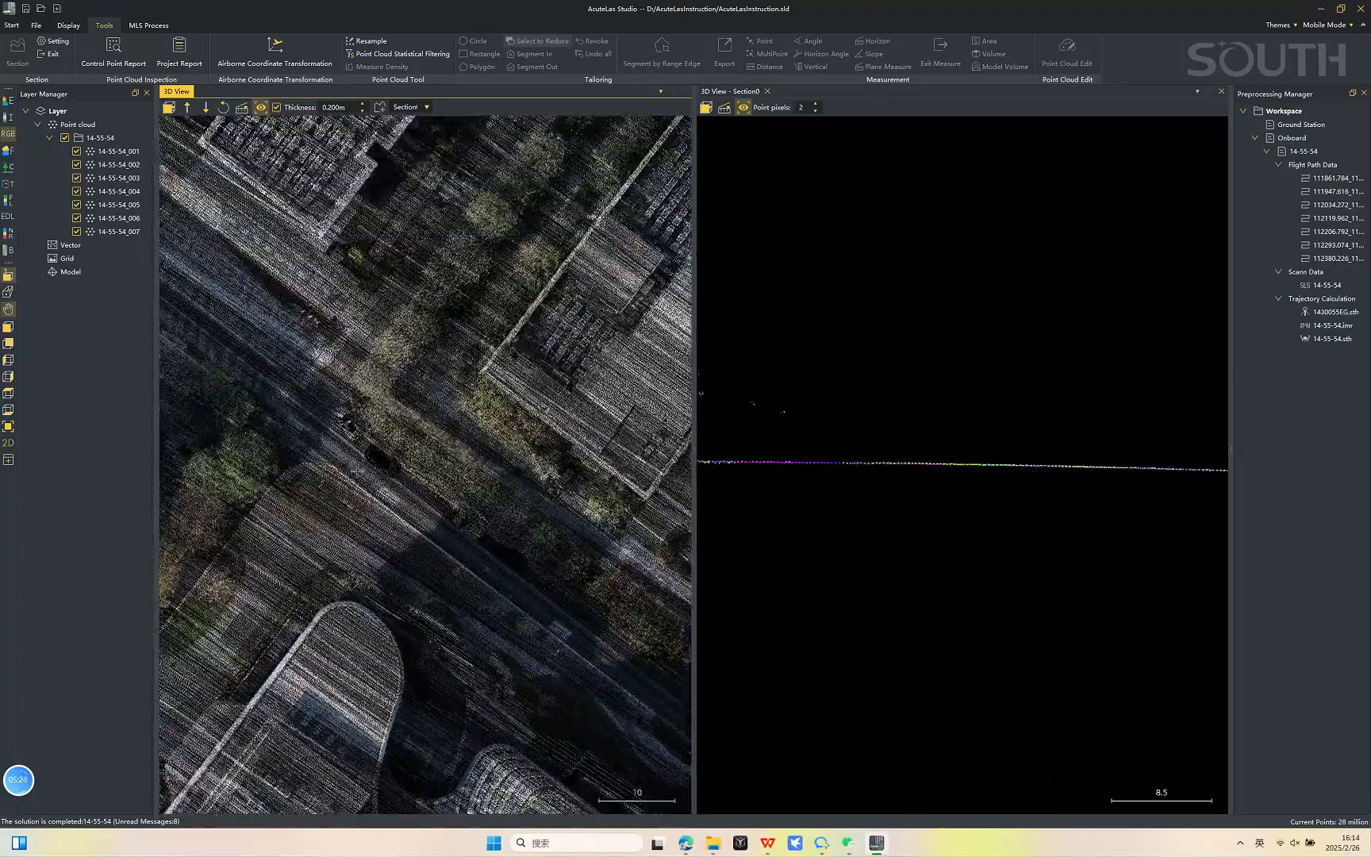
{"action": "left_click", "coordinate": [391, 312]}
{"action": "left_click", "coordinate": [309, 414]}
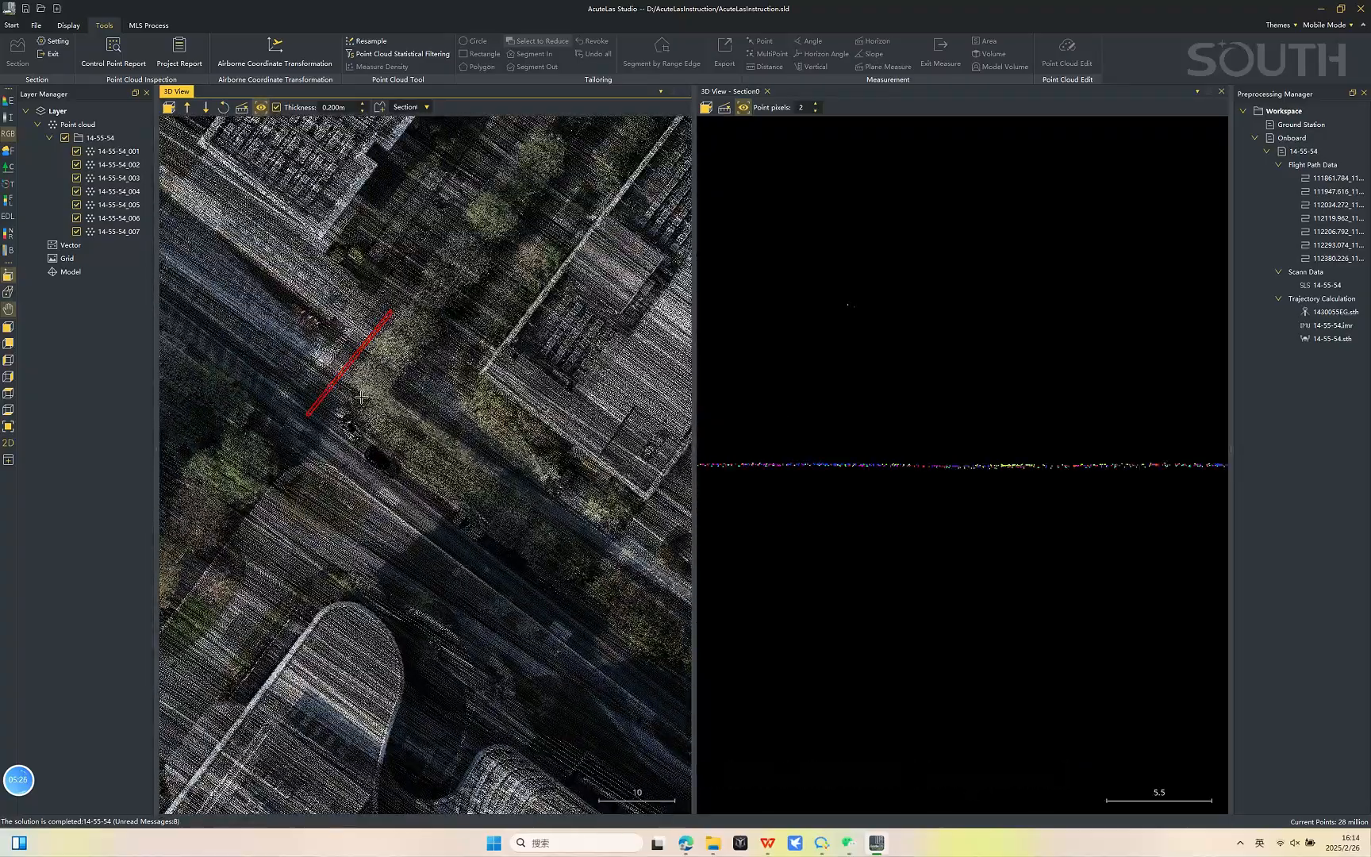
Cut a section lengthwise along the road beside the large rectangular building
{"action": "middle_click_drag", "start_coordinate": [374, 395], "coordinate": [495, 492]}
{"action": "scroll", "coordinate": [496, 492], "scroll_direction": "down", "scroll_amount": 2}
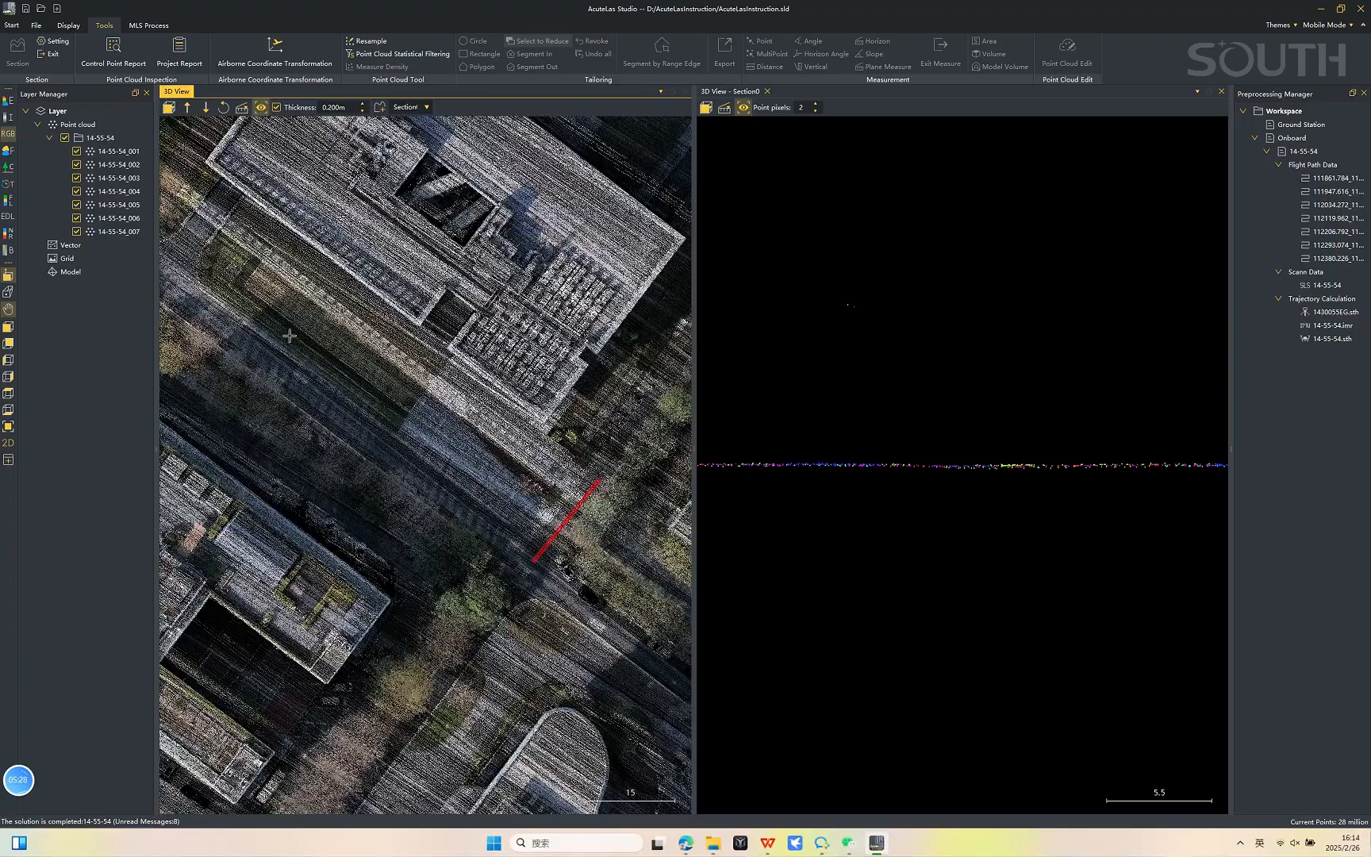
{"action": "left_click", "coordinate": [325, 405]}
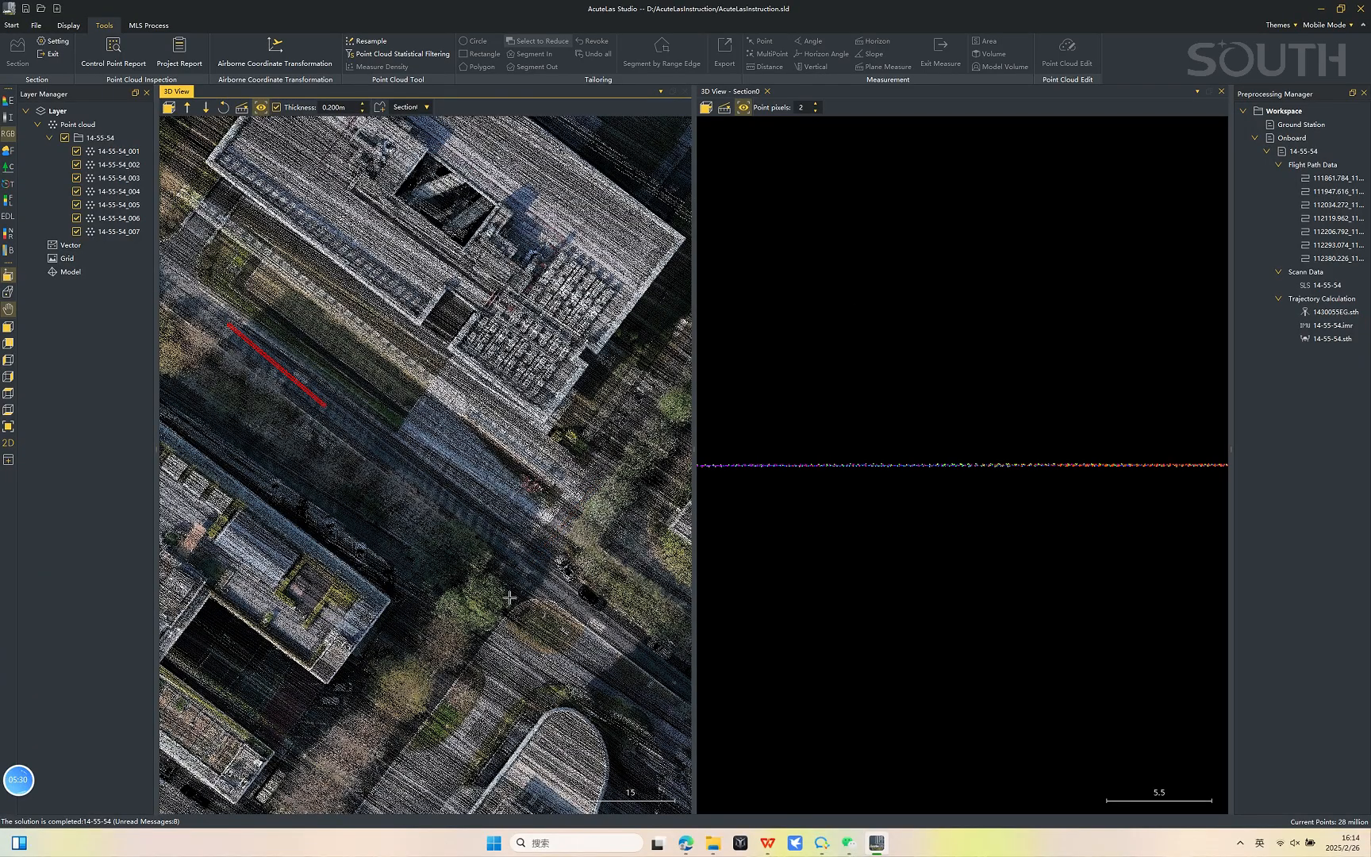
Examine the flight line alignment in a section on flat ground parallel to the long straight building edge
{"action": "middle_click_drag", "start_coordinate": [509, 597], "coordinate": [433, 174]}
{"action": "scroll", "coordinate": [438, 376], "scroll_direction": "down", "scroll_amount": 3}
{"action": "middle_click_drag", "start_coordinate": [437, 376], "coordinate": [412, 349]}
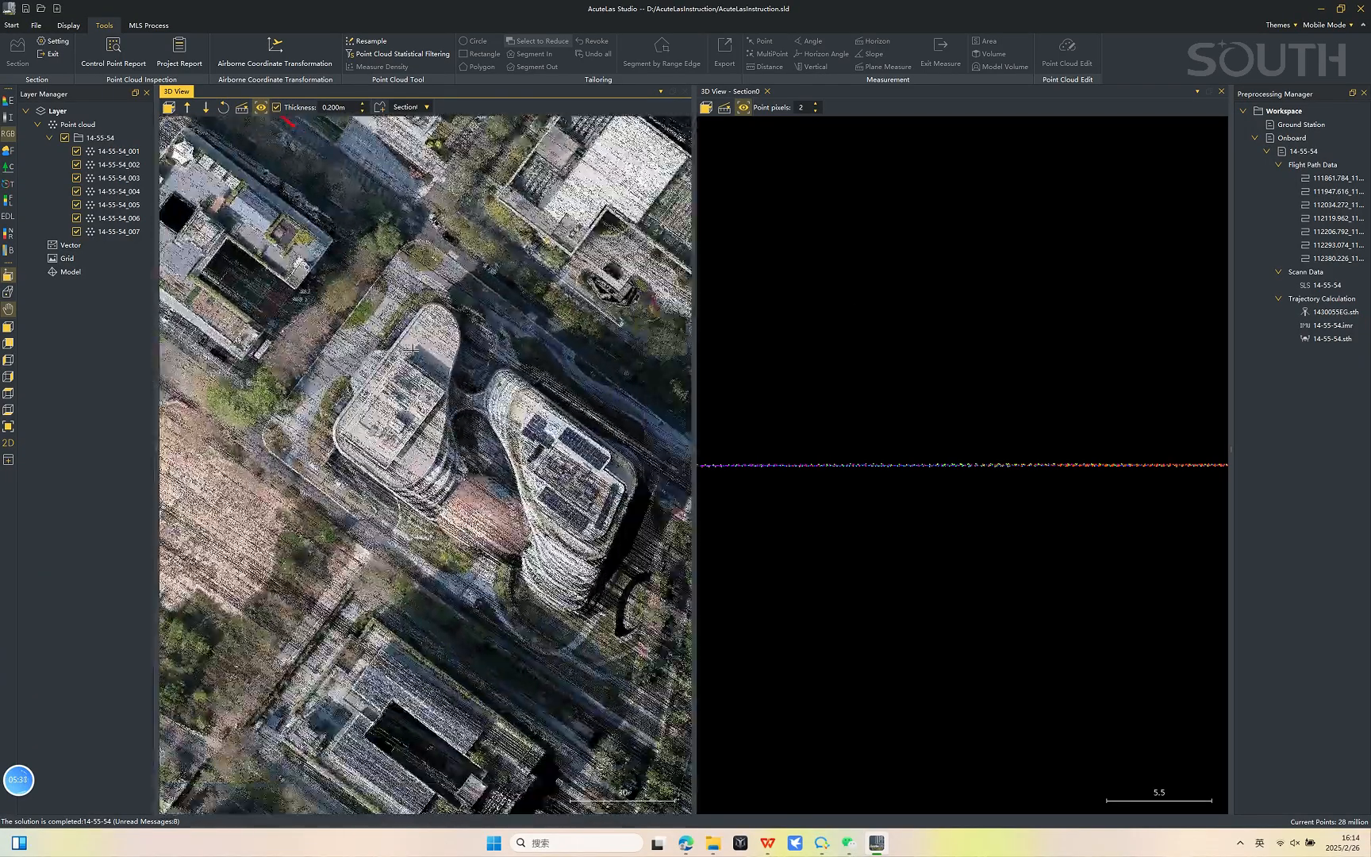
{"action": "middle_click_drag", "start_coordinate": [499, 414], "coordinate": [391, 326]}
{"action": "middle_click_drag", "start_coordinate": [522, 397], "coordinate": [530, 281]}
{"action": "scroll", "coordinate": [388, 362], "scroll_direction": "down", "scroll_amount": 1}
{"action": "middle_click_drag", "start_coordinate": [238, 450], "coordinate": [537, 426]}
{"action": "scroll", "coordinate": [537, 427], "scroll_direction": "down", "scroll_amount": 1}
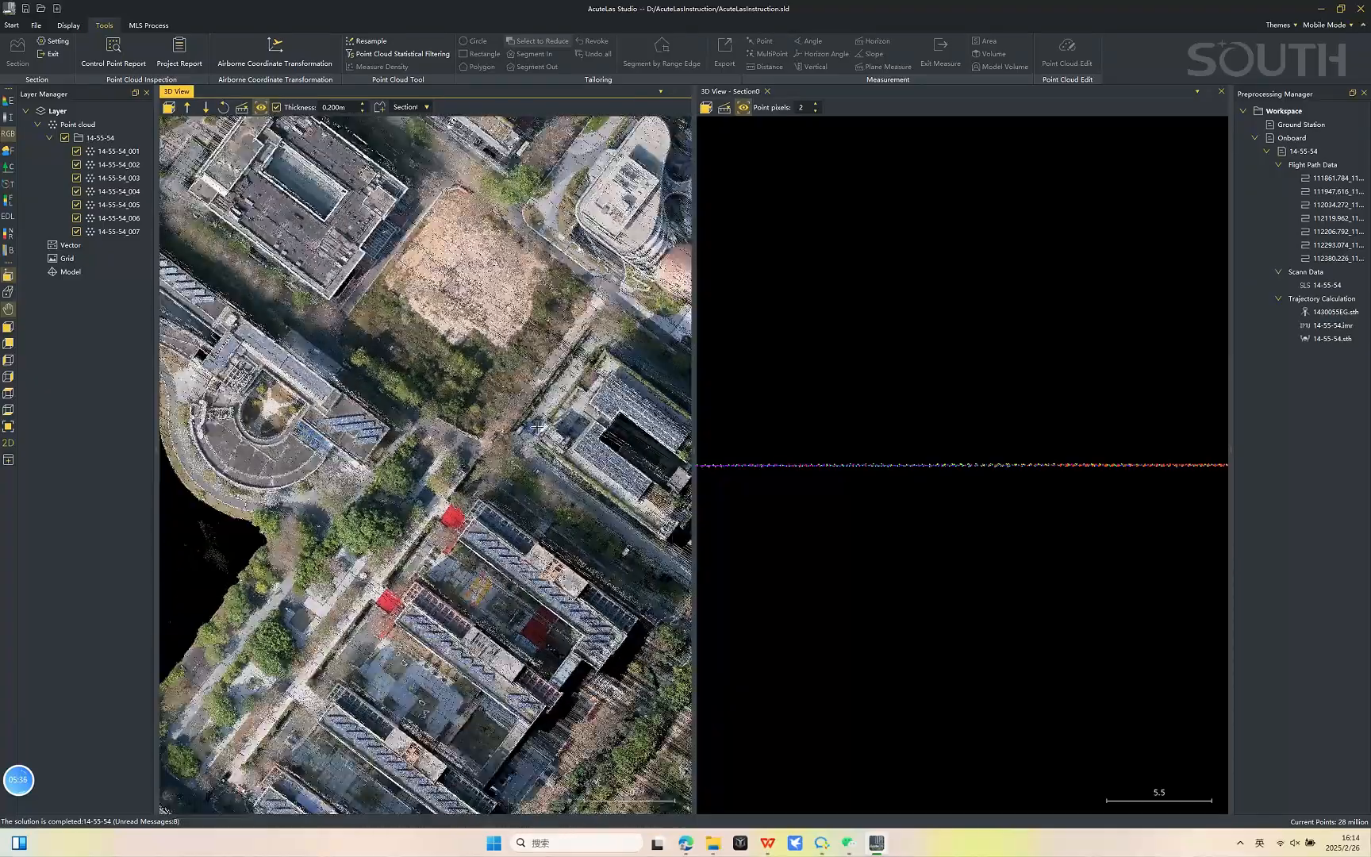
{"action": "scroll", "coordinate": [537, 427], "scroll_direction": "down", "scroll_amount": 1}
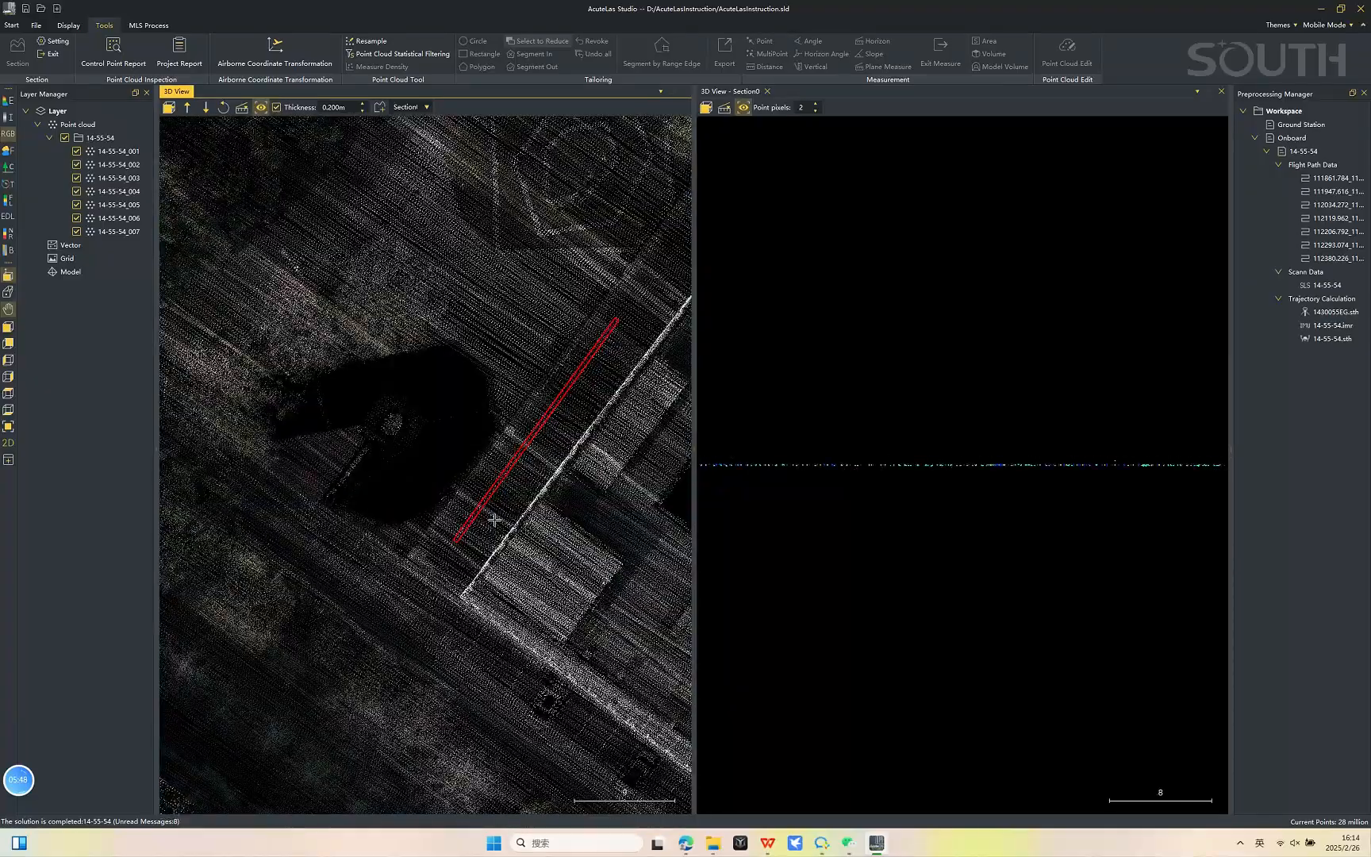
{"action": "scroll", "coordinate": [529, 446], "scroll_direction": "up", "scroll_amount": 2}
{"action": "middle_click_drag", "start_coordinate": [529, 447], "coordinate": [375, 530]}
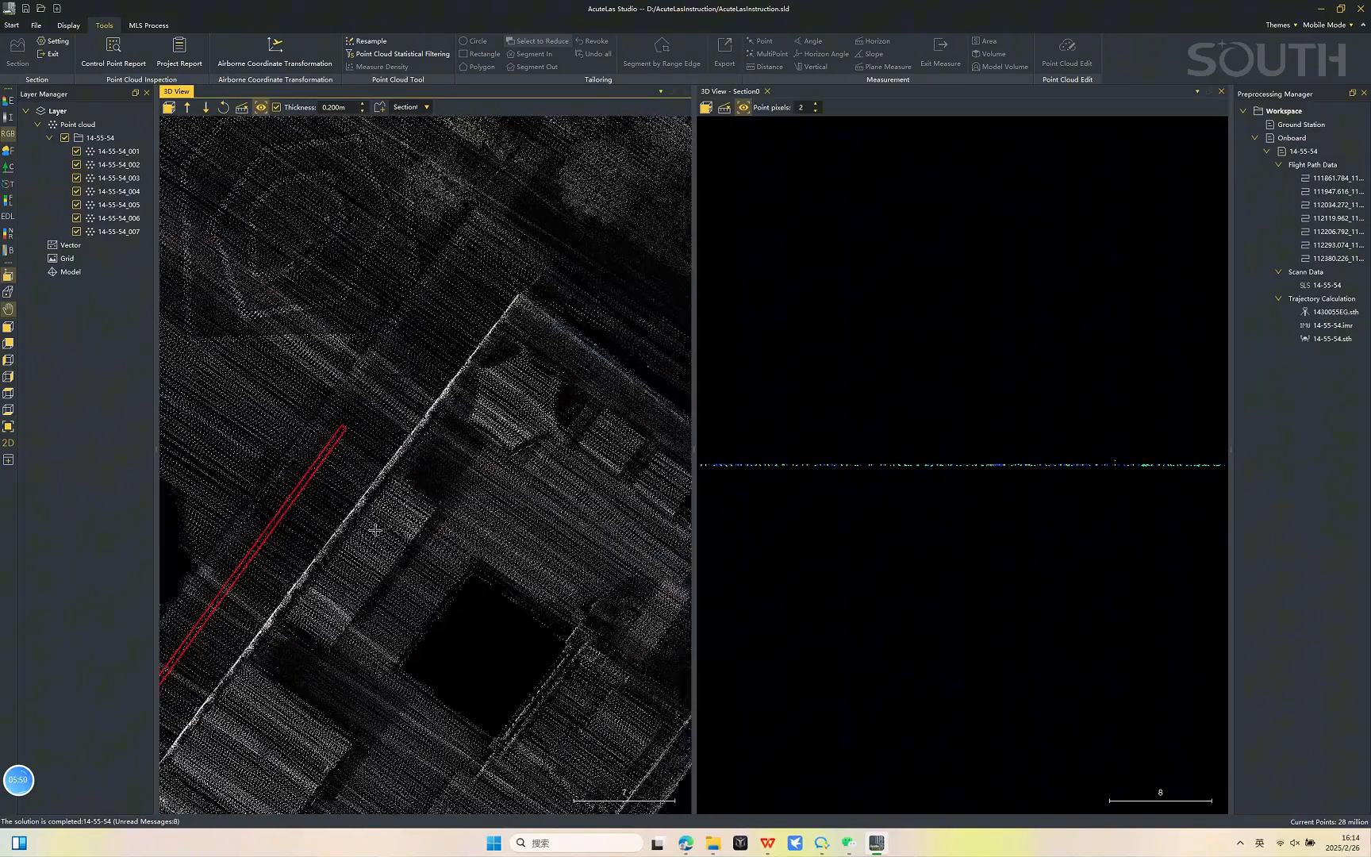
{"action": "scroll", "coordinate": [909, 452], "scroll_direction": "up", "scroll_amount": 2}
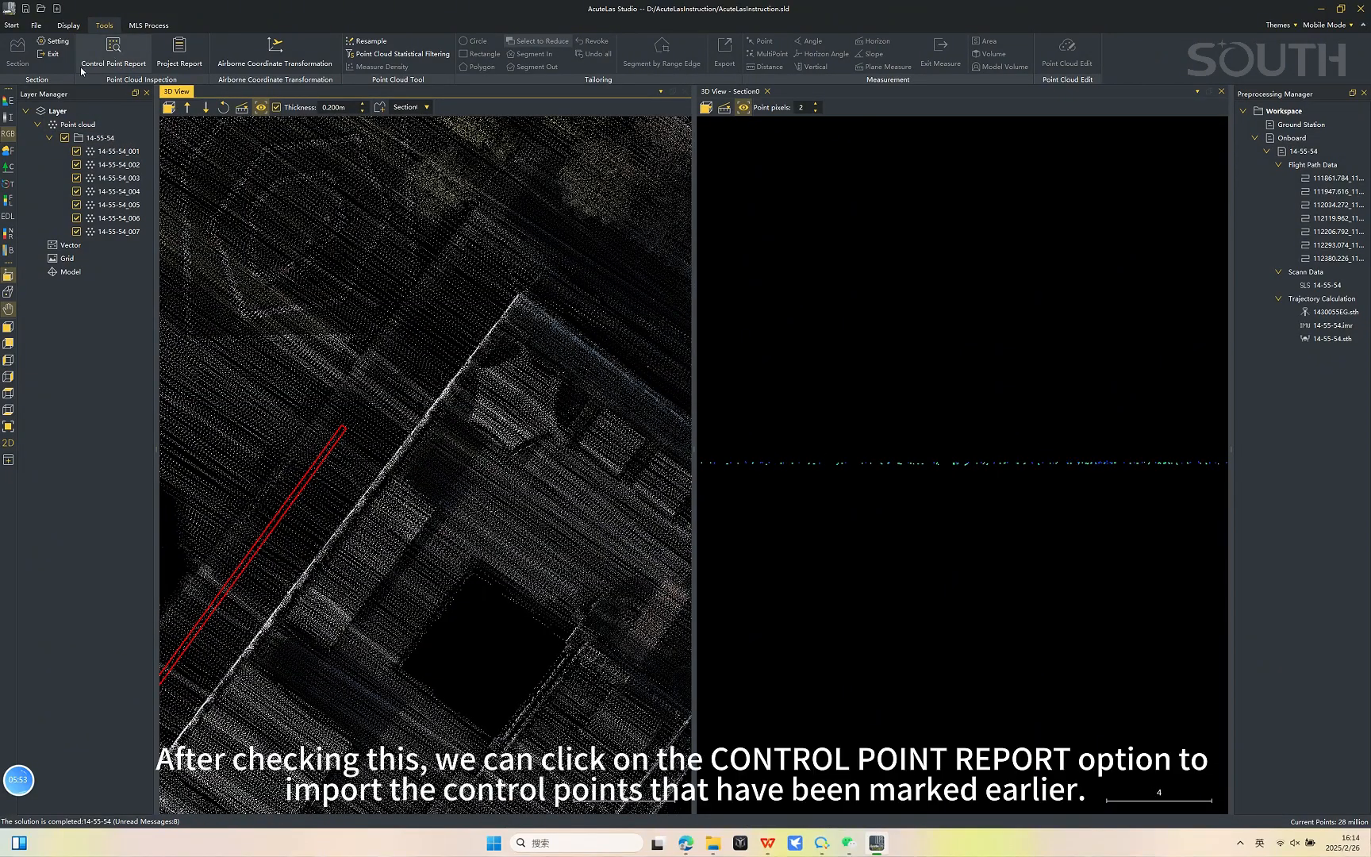
Start a control point report and import all checkpoints from 20220421公司检查点.txt on drive D
{"action": "left_click", "coordinate": [113, 52]}
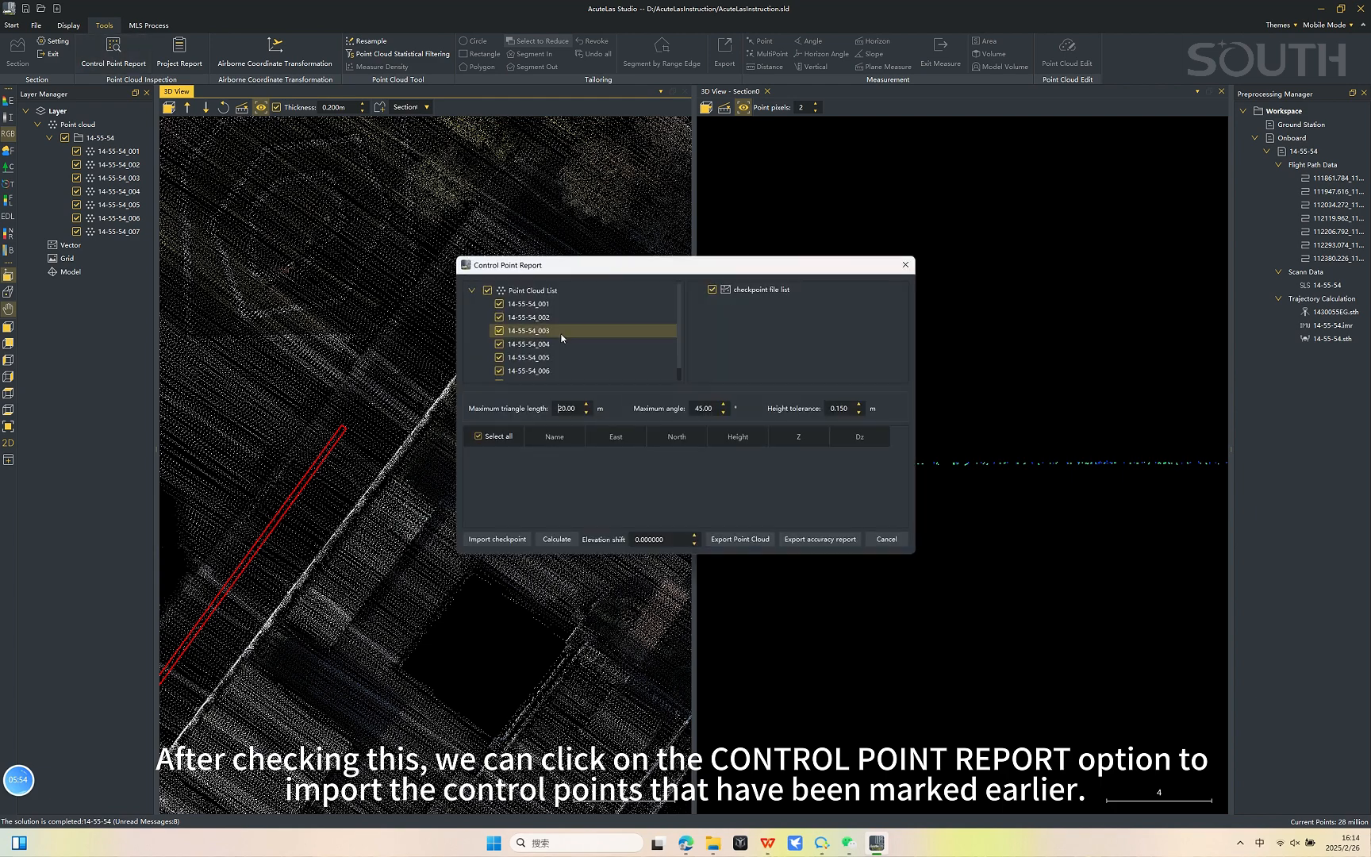
{"action": "left_click", "coordinate": [498, 539]}
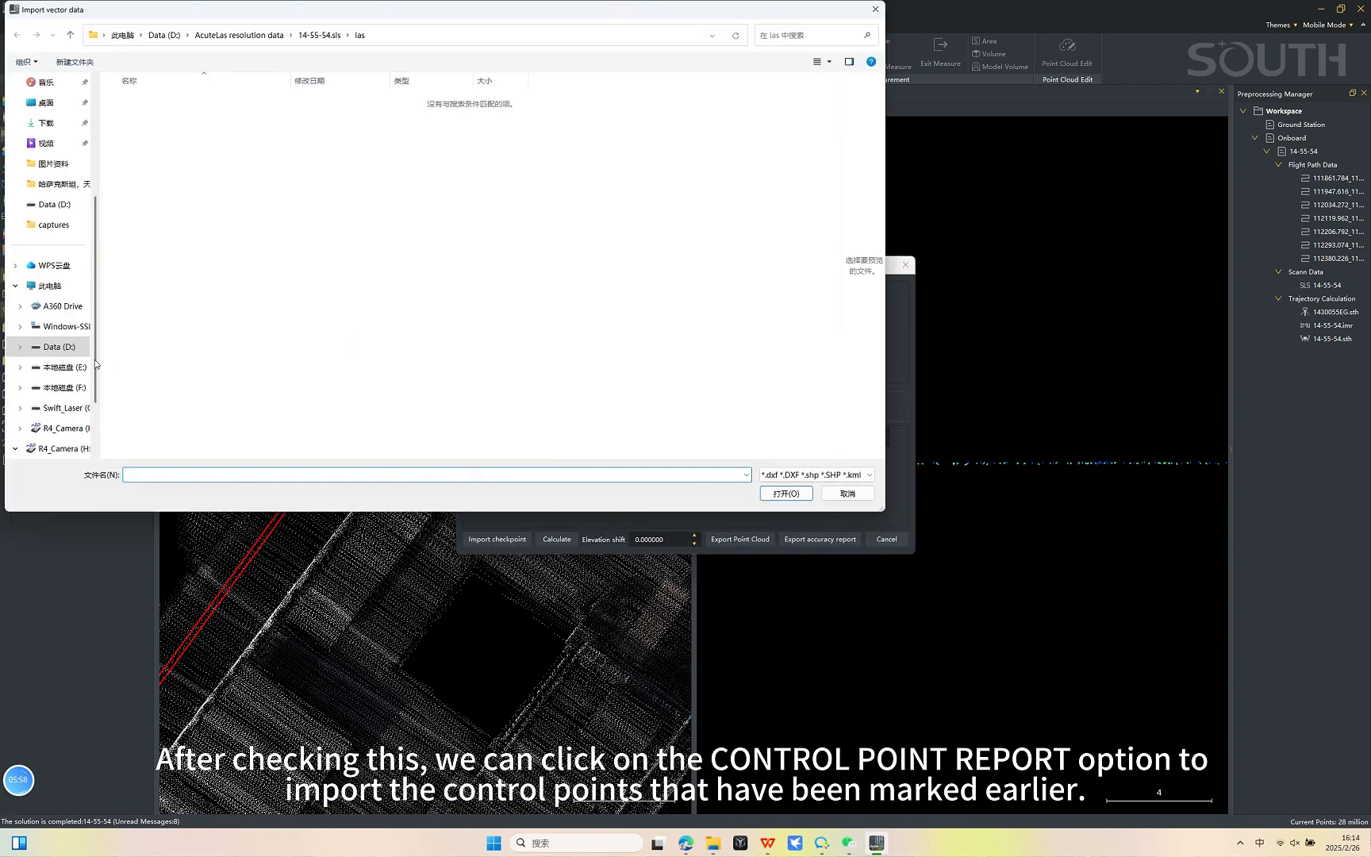
{"action": "left_click", "coordinate": [86, 347]}
{"action": "scroll", "coordinate": [344, 325], "scroll_direction": "down", "scroll_amount": 10}
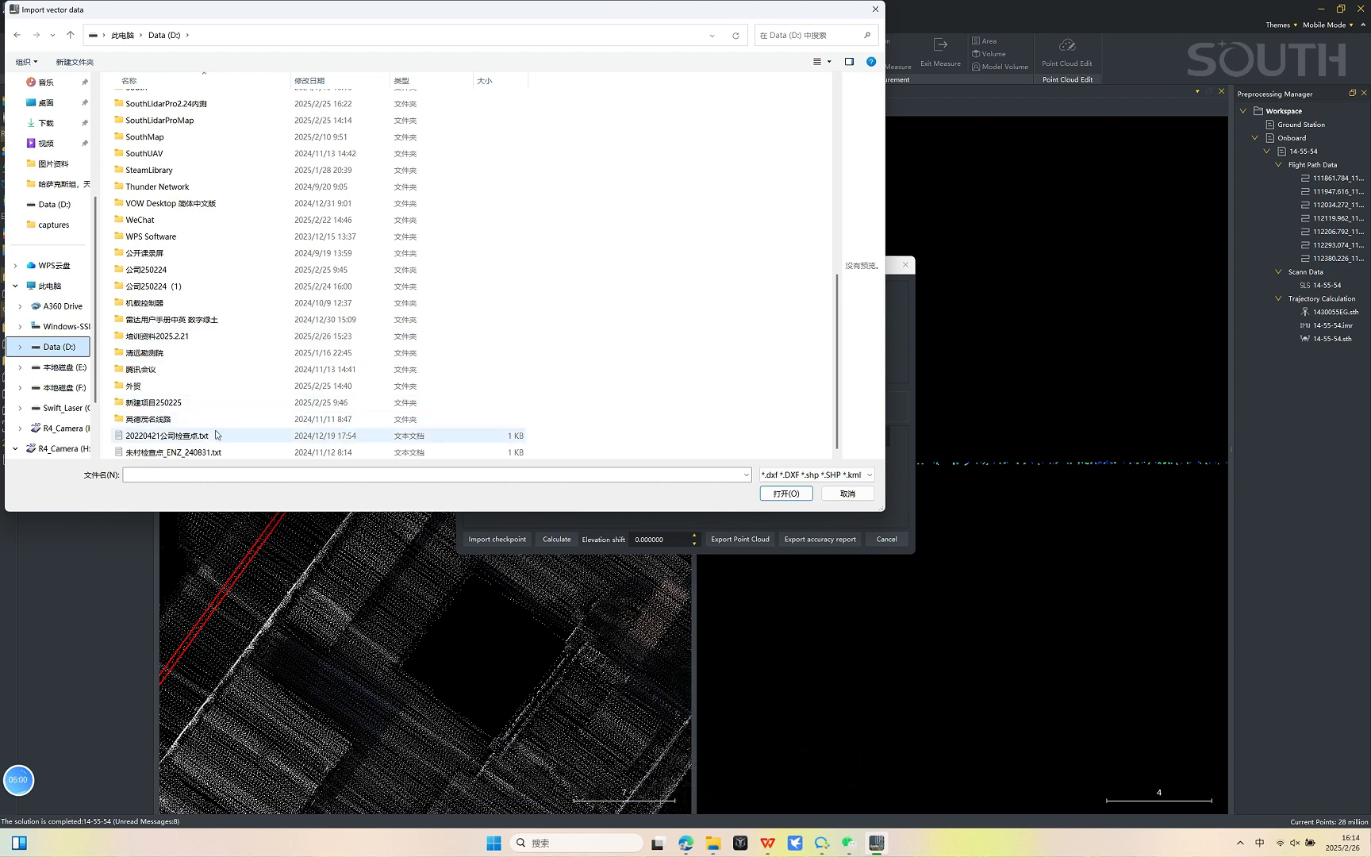
{"action": "left_click", "coordinate": [215, 437]}
{"action": "left_click", "coordinate": [784, 493]}
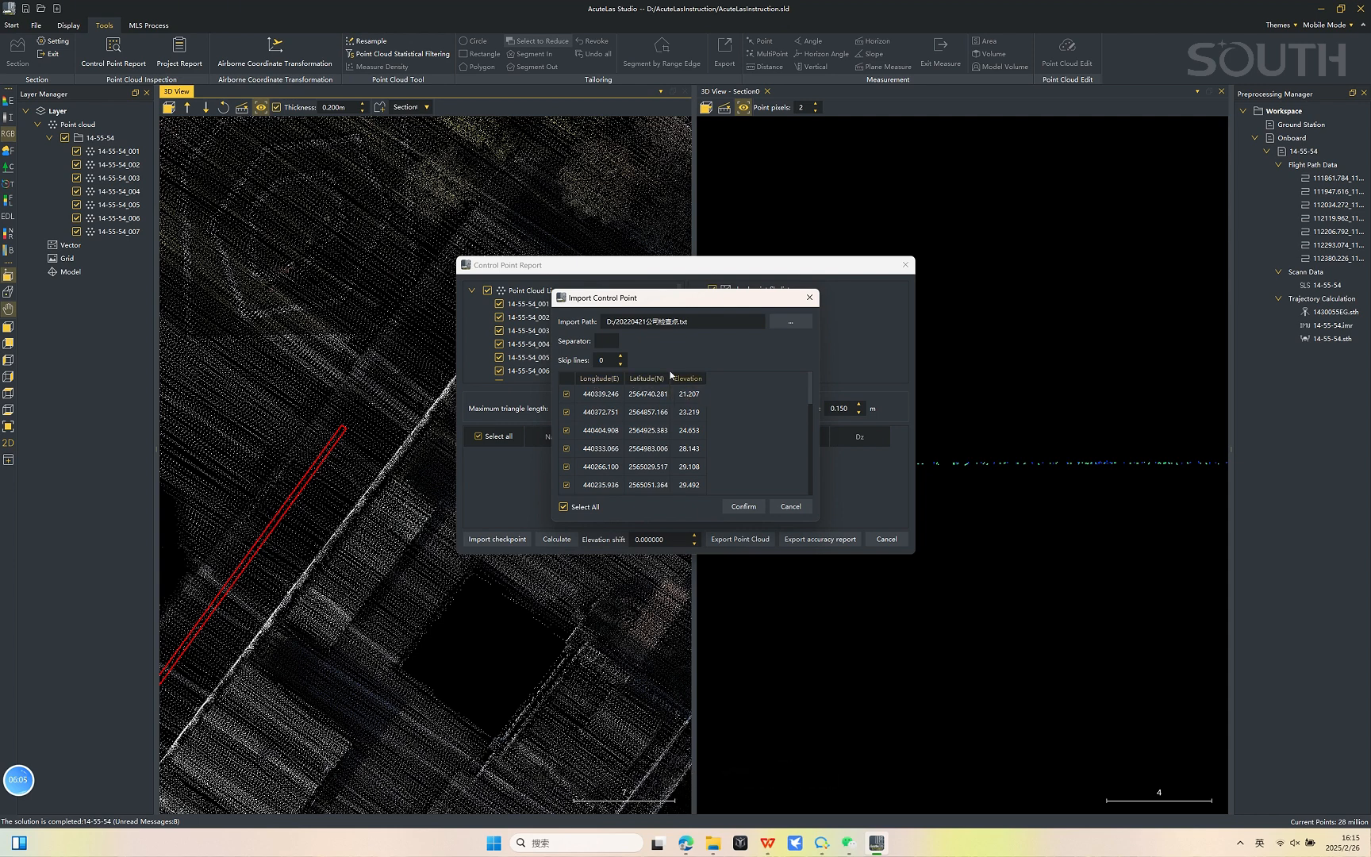
{"action": "left_click", "coordinate": [742, 507]}
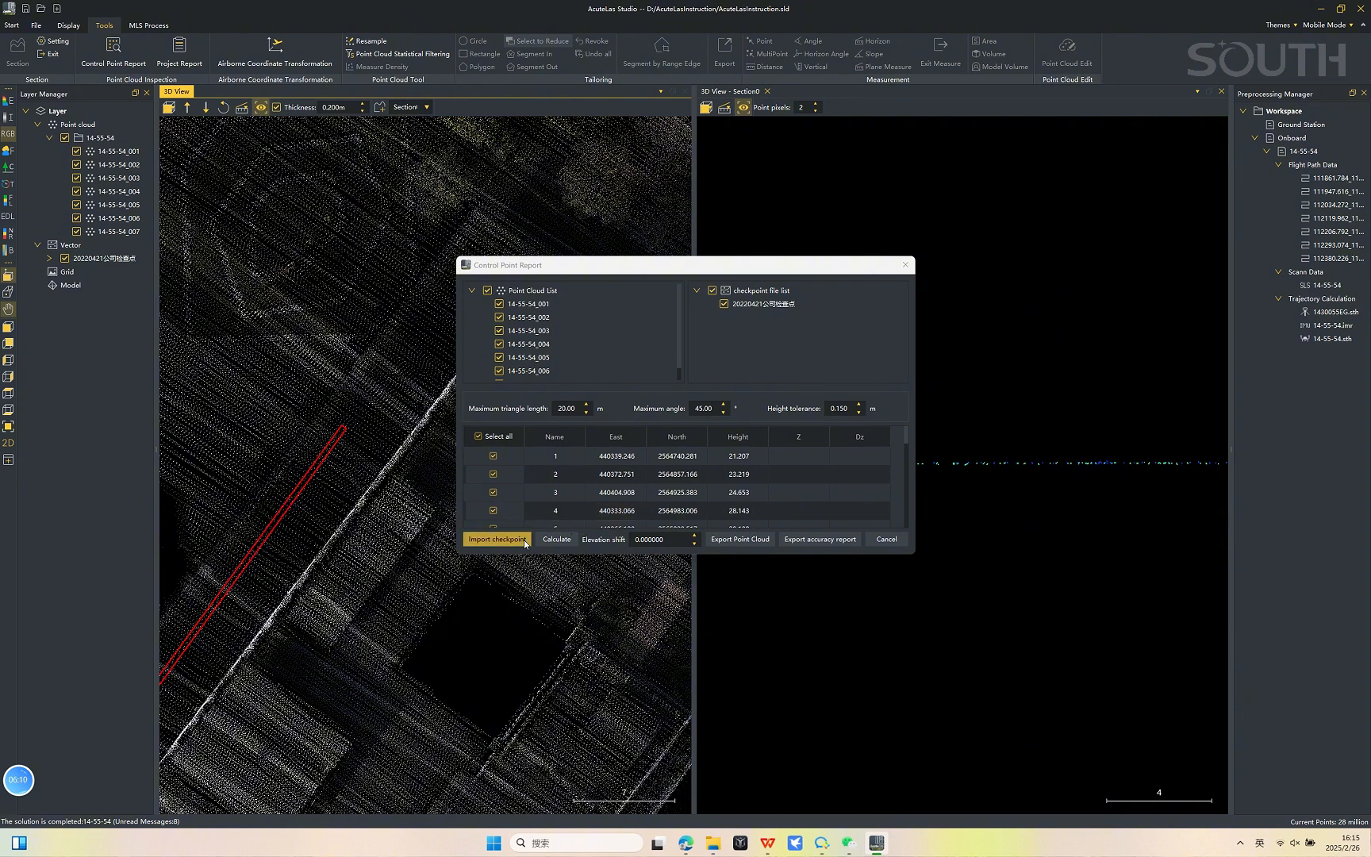
Calculate the checkpoint elevation differences, review the accuracy values and close the control point report
{"action": "left_click", "coordinate": [557, 539]}
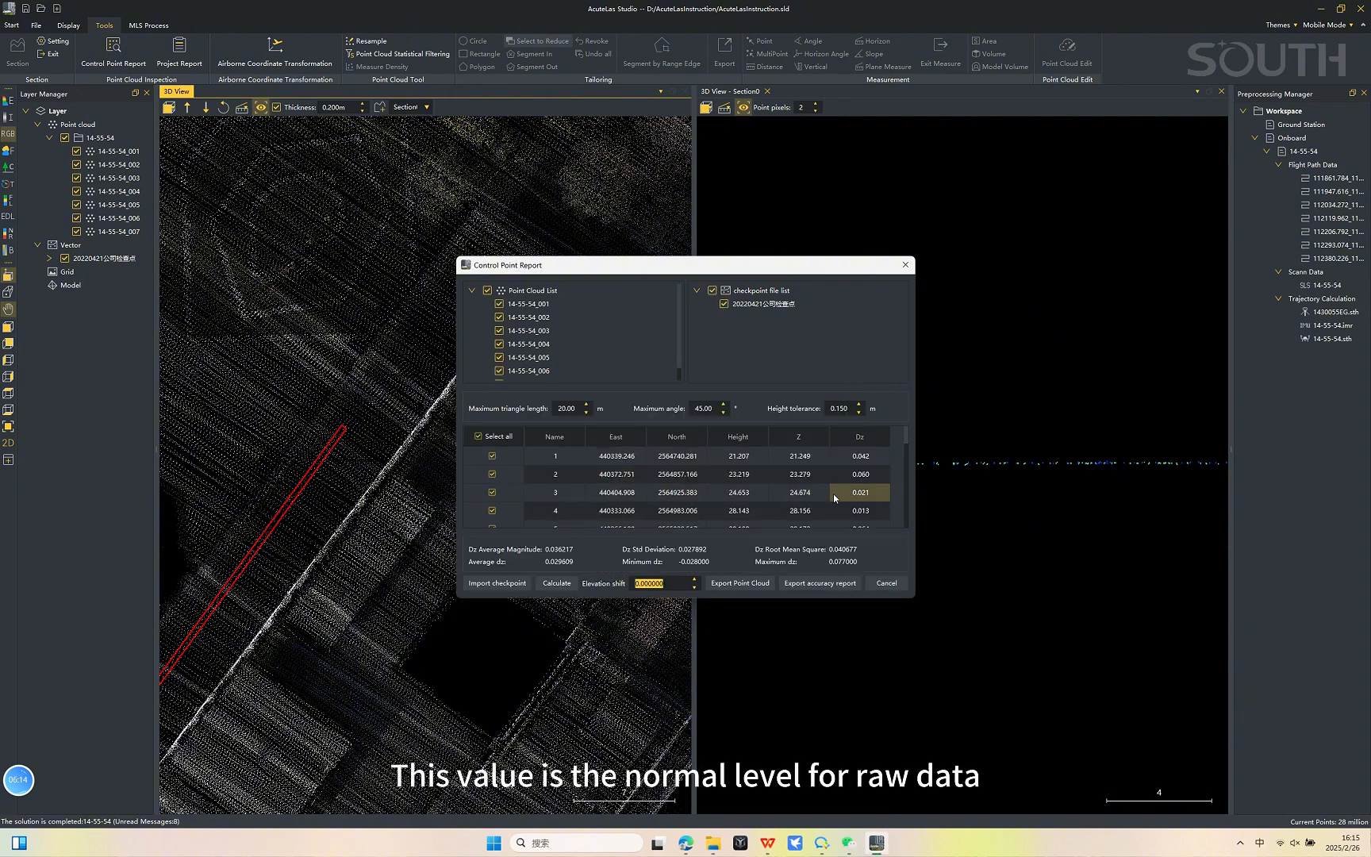
{"action": "scroll", "coordinate": [861, 515], "scroll_direction": "down", "scroll_amount": 1}
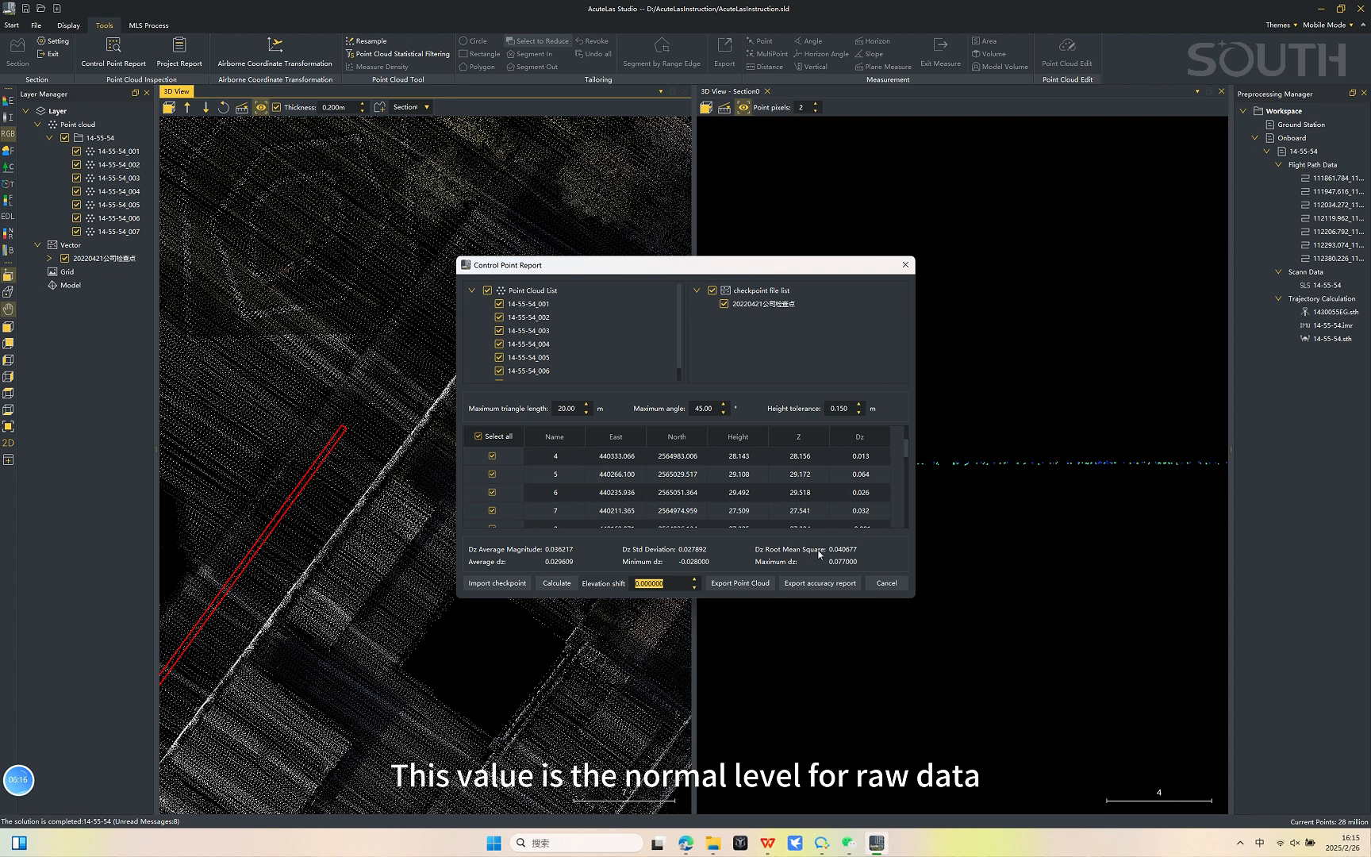
{"action": "left_click", "coordinate": [882, 585]}
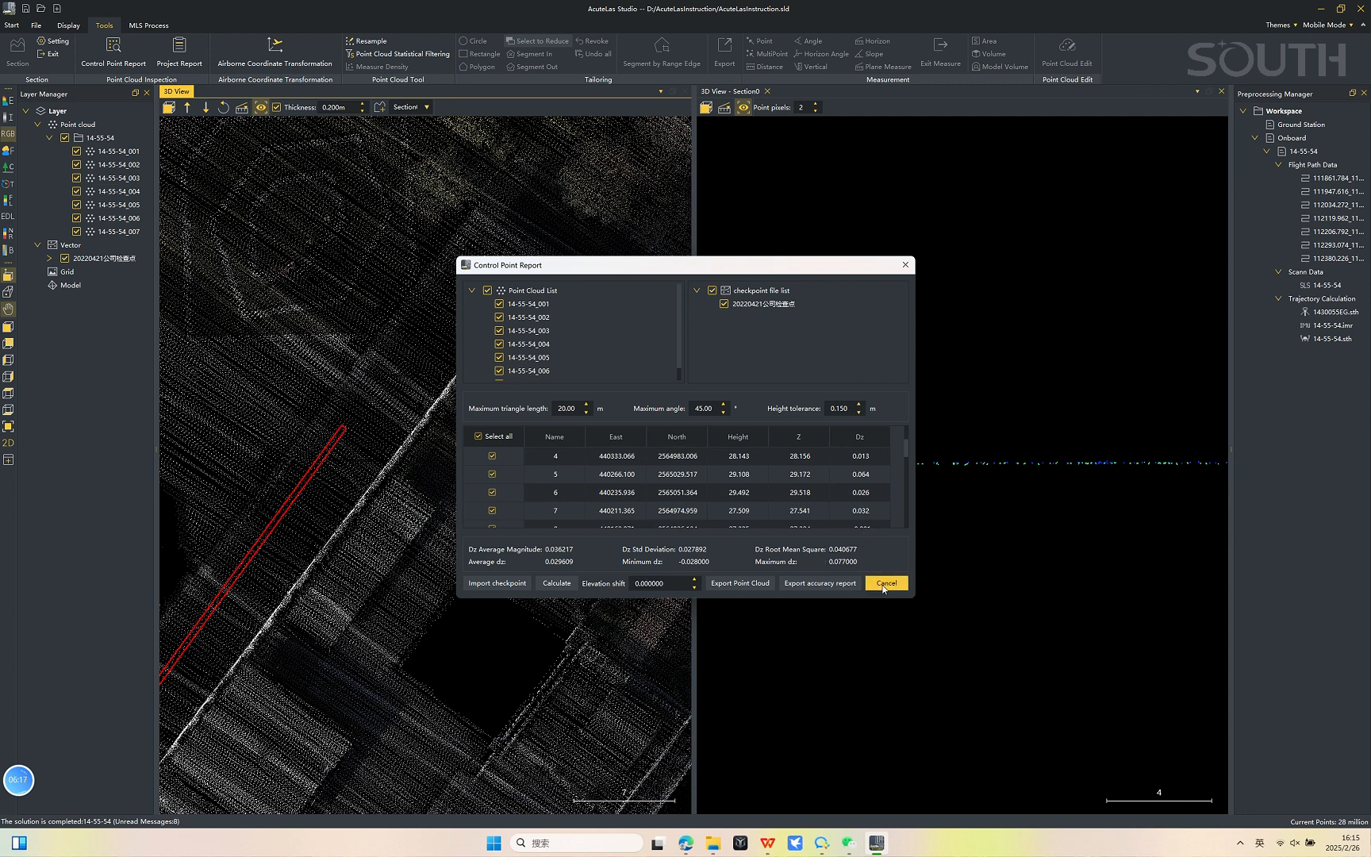
{"action": "left_click", "coordinate": [884, 588]}
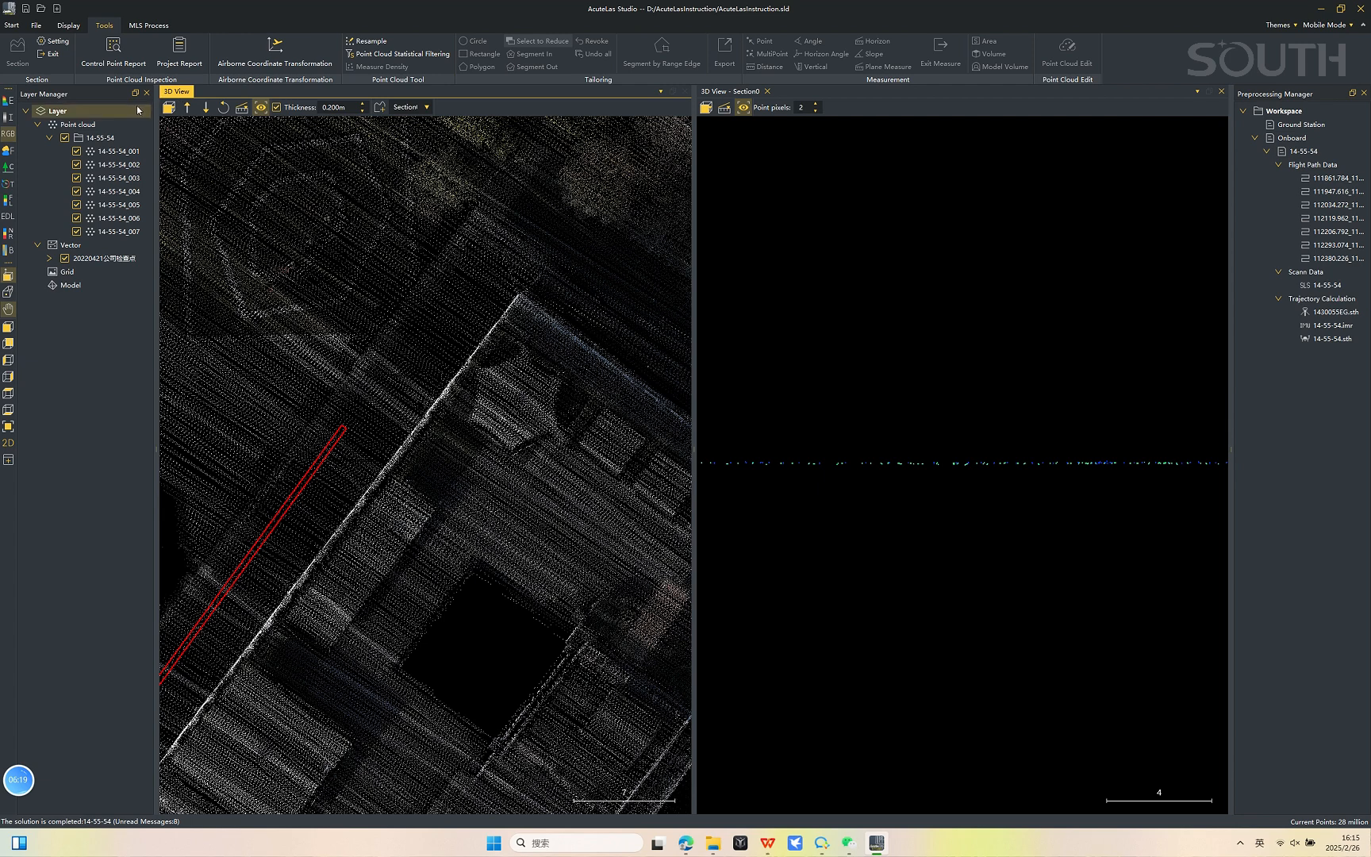
Start the point cloud refinement of the 14-55-54 strips and open the selection of its POS file
{"action": "left_click", "coordinate": [148, 24]}
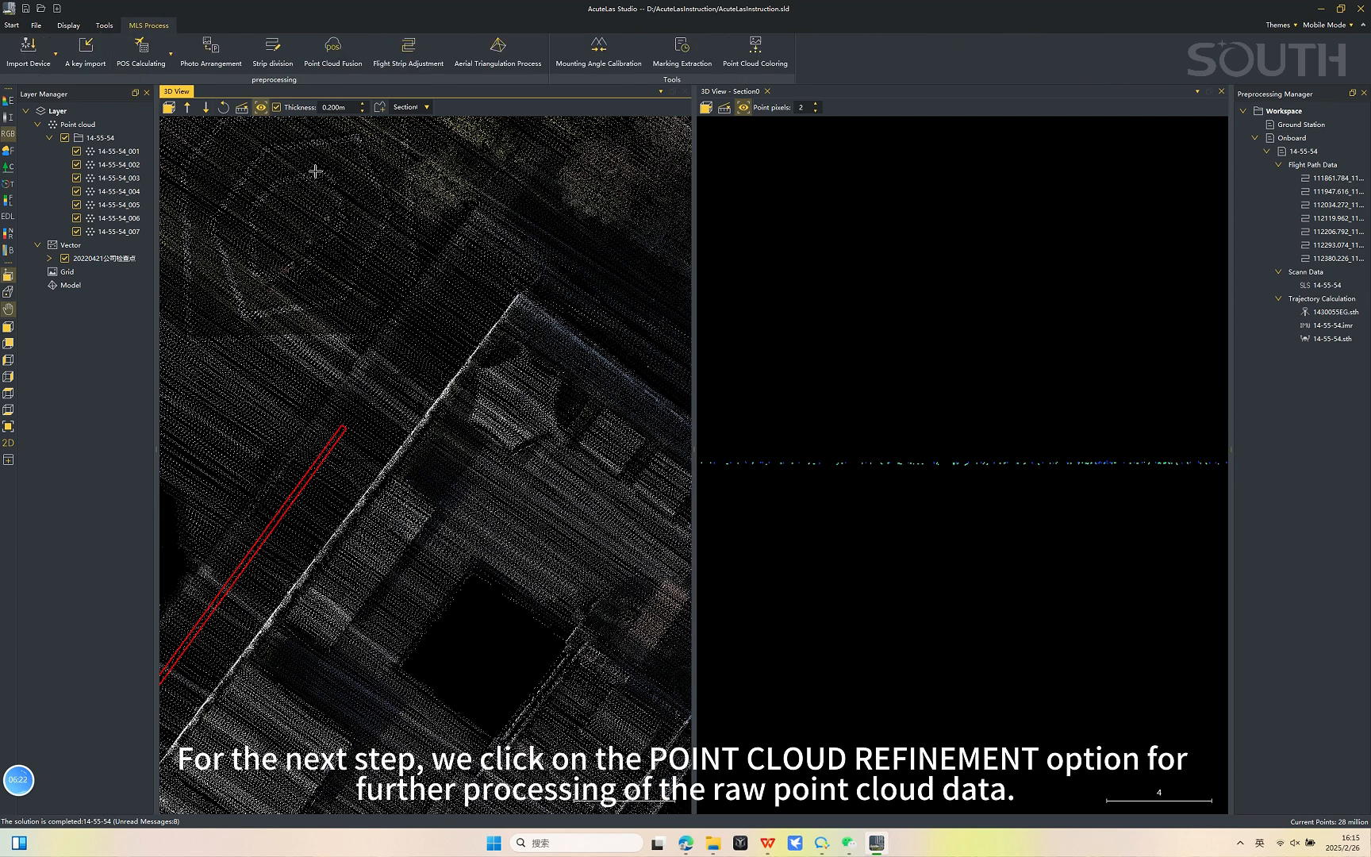
{"action": "left_click", "coordinate": [415, 67]}
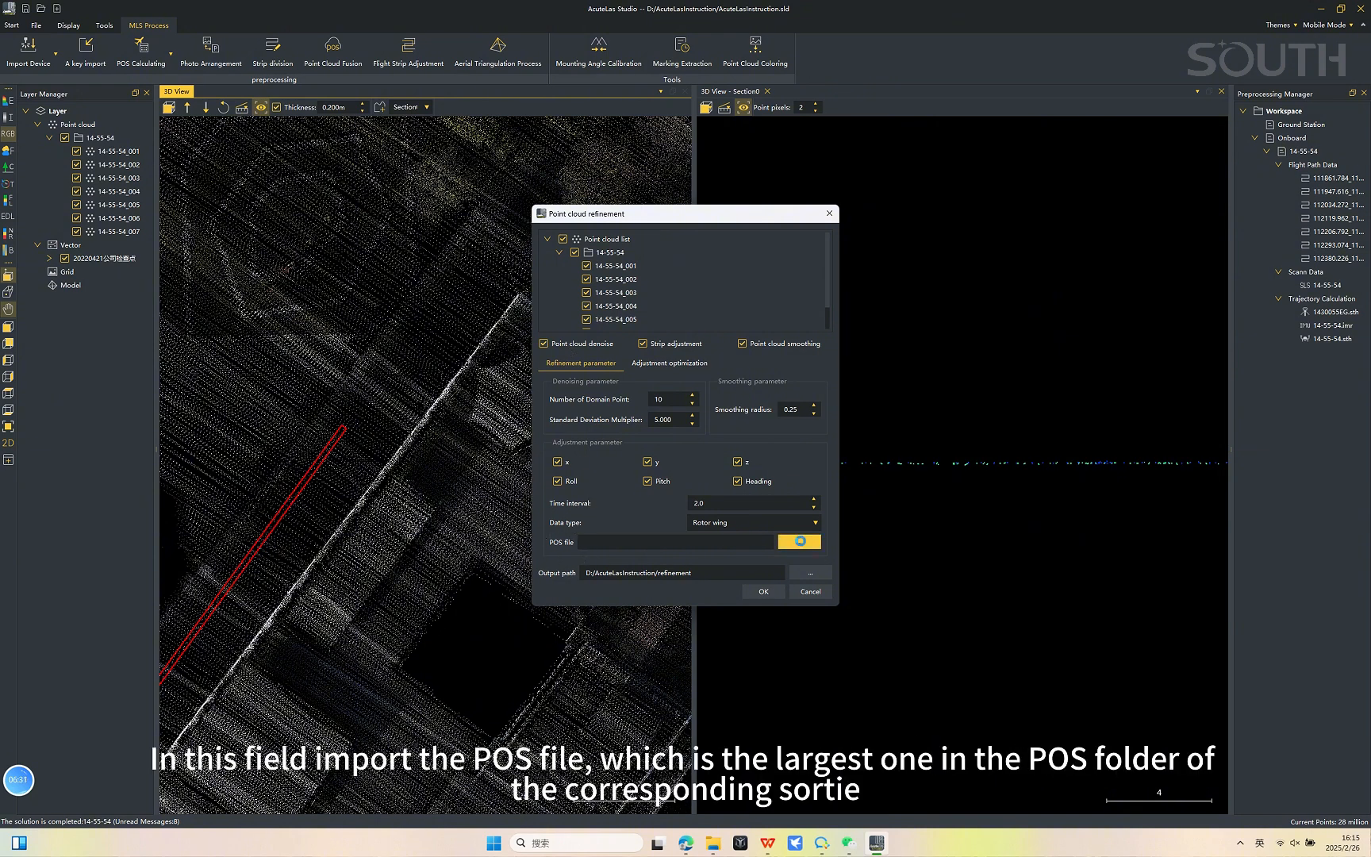
{"action": "left_click", "coordinate": [800, 542]}
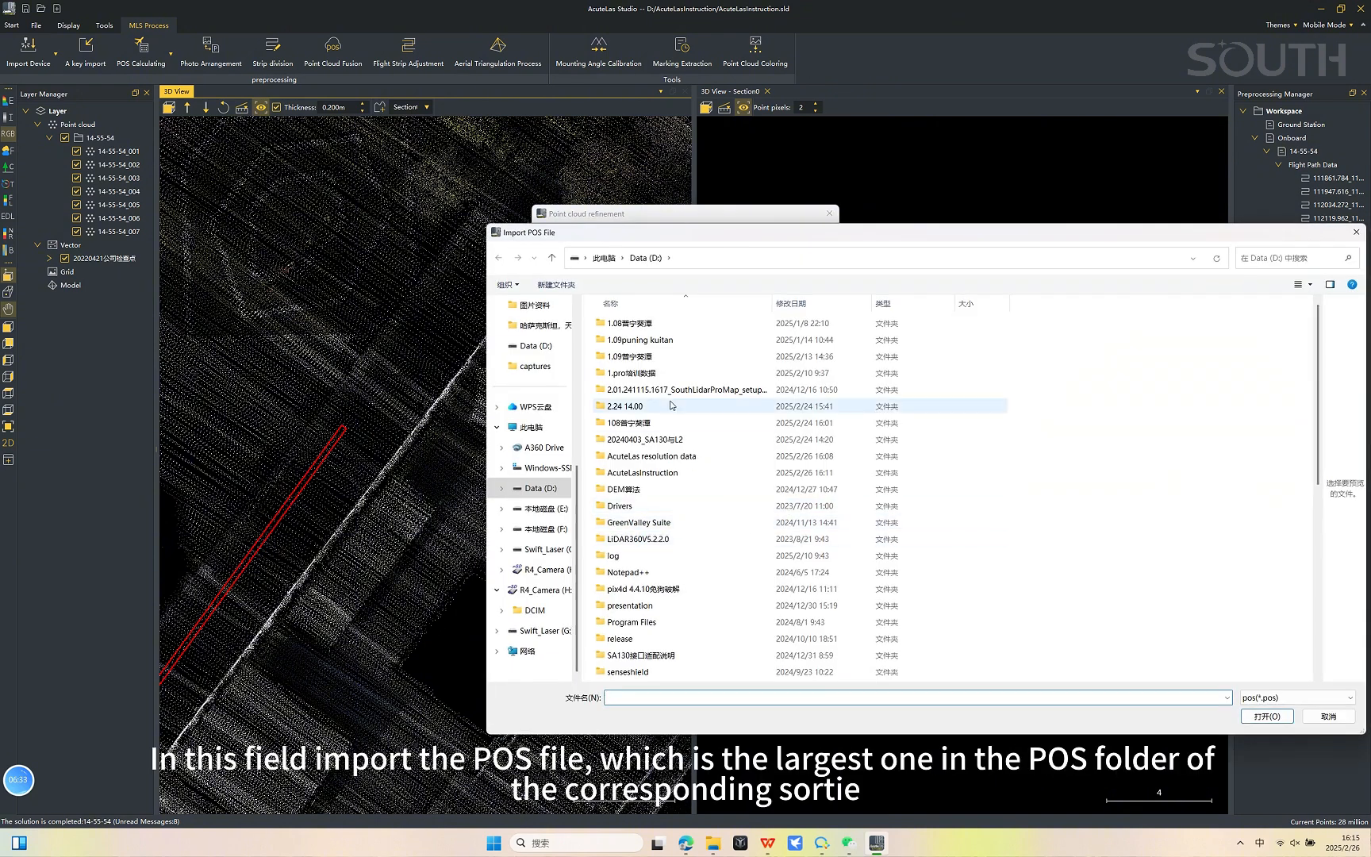
{"action": "scroll", "coordinate": [670, 575], "scroll_direction": "down", "scroll_amount": 3}
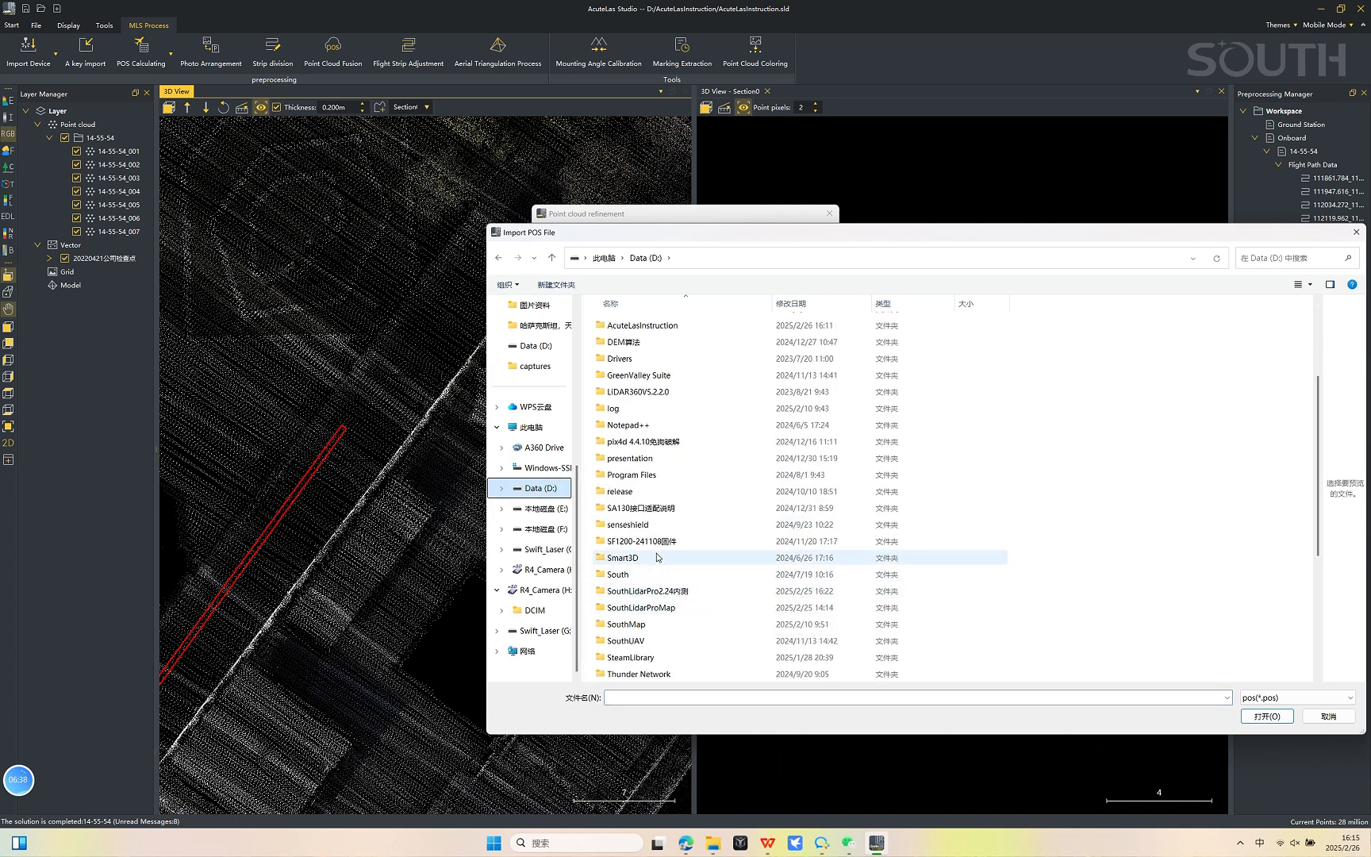
{"action": "double_click", "coordinate": [691, 325]}
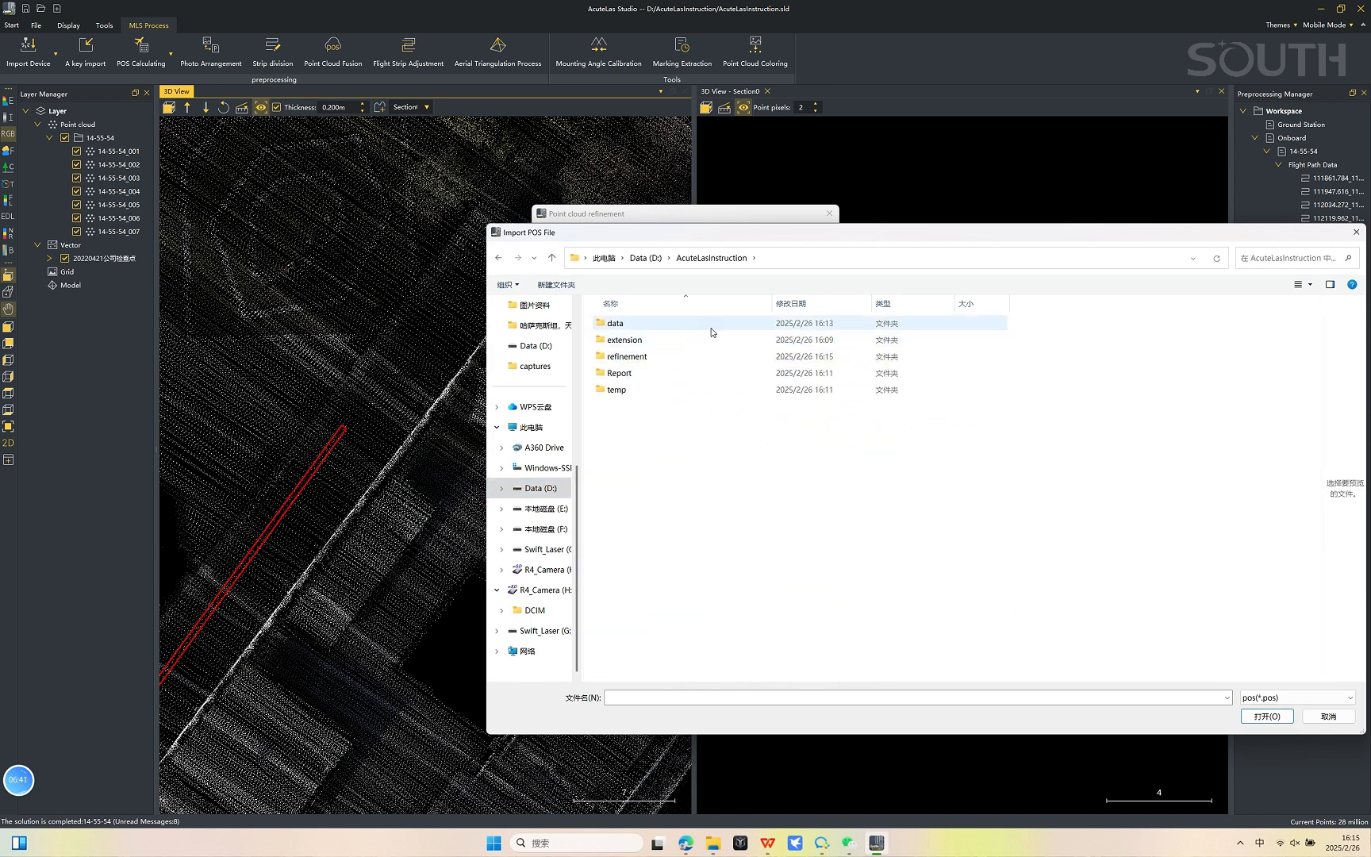
{"action": "double_click", "coordinate": [711, 327]}
{"action": "left_click", "coordinate": [499, 258]}
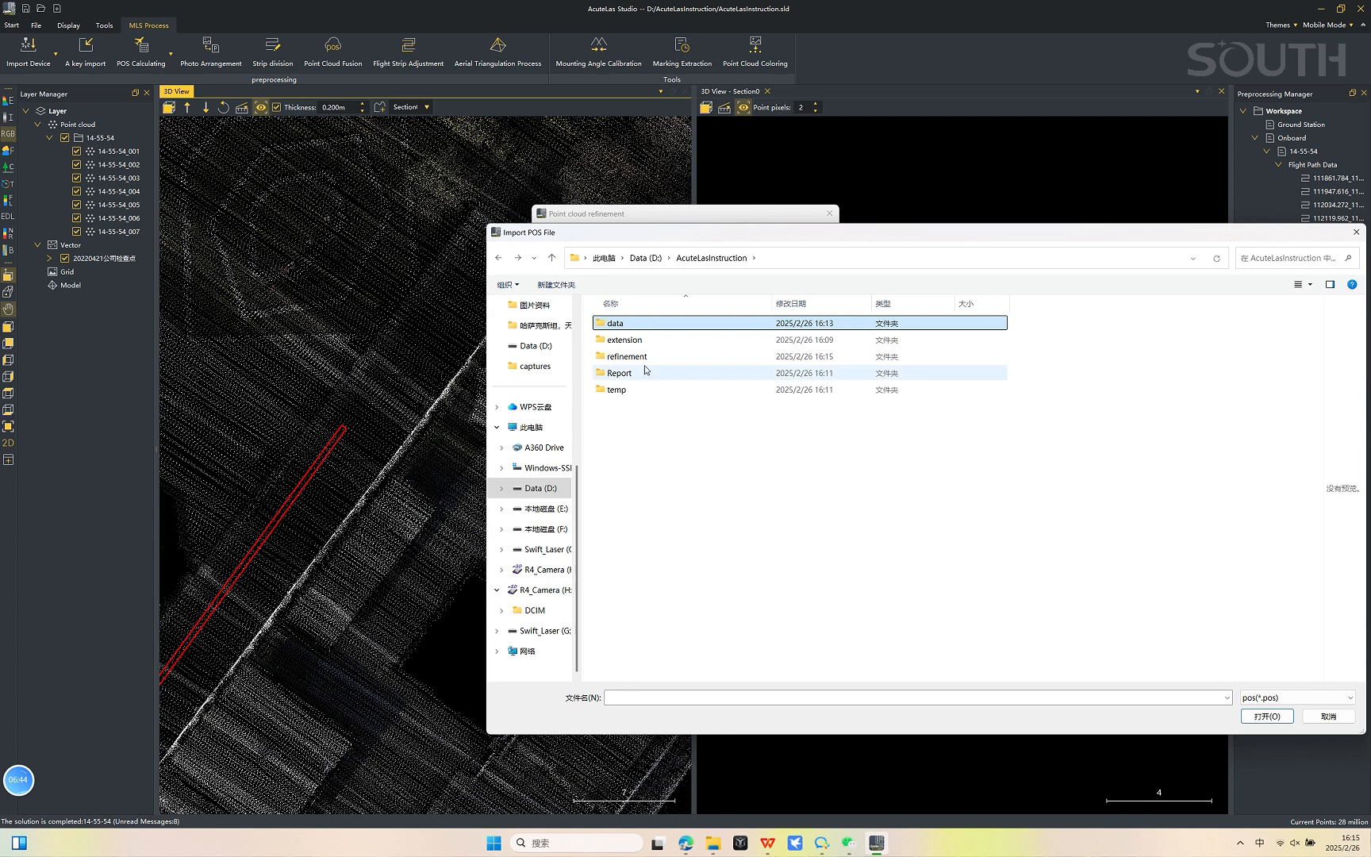
{"action": "left_click", "coordinate": [646, 258]}
Load 111426.202_112669.200.pos from the pos folder of 14-55-54.sls in AcuteLas resolution data as the refinement's POS file
{"action": "double_click", "coordinate": [674, 456]}
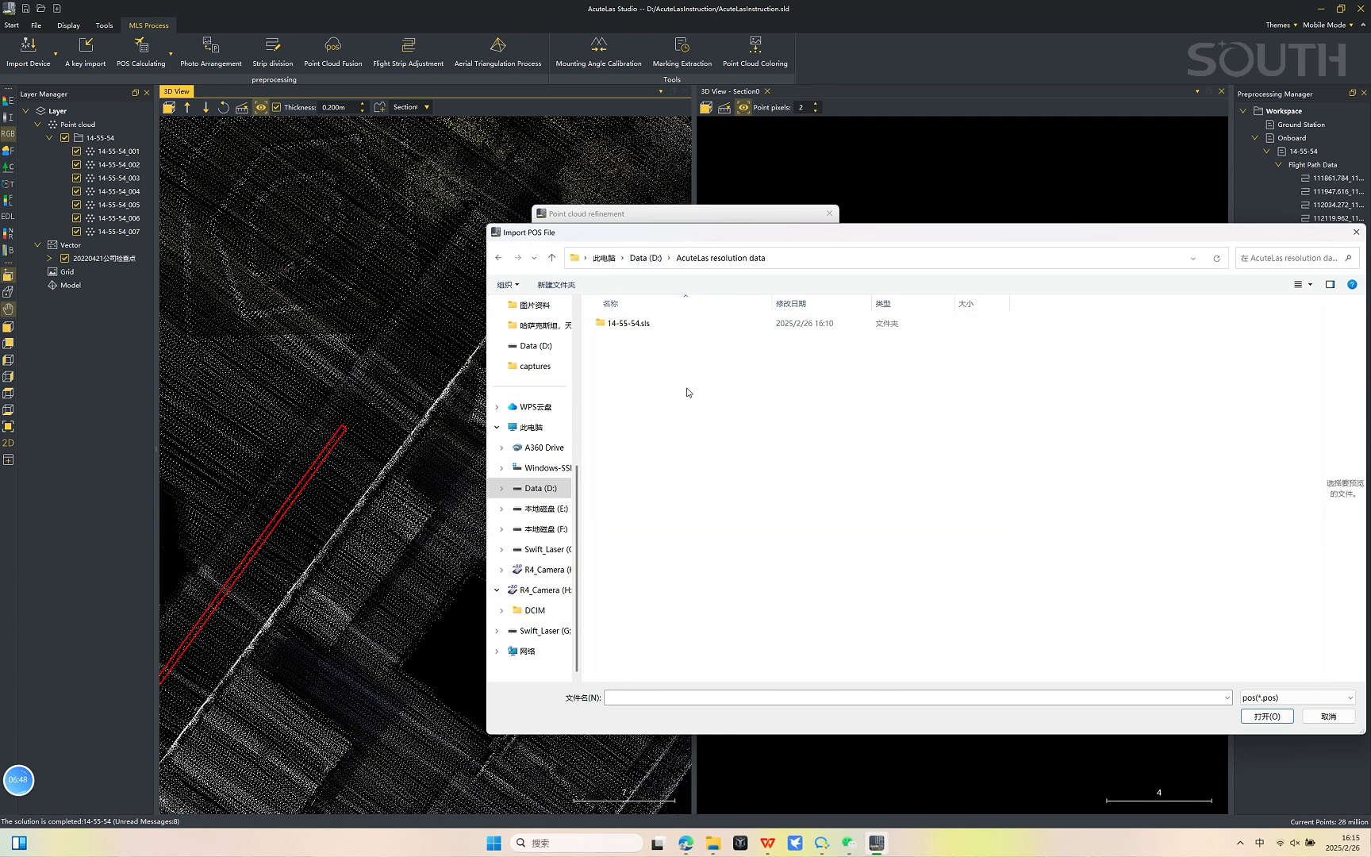
{"action": "double_click", "coordinate": [672, 325]}
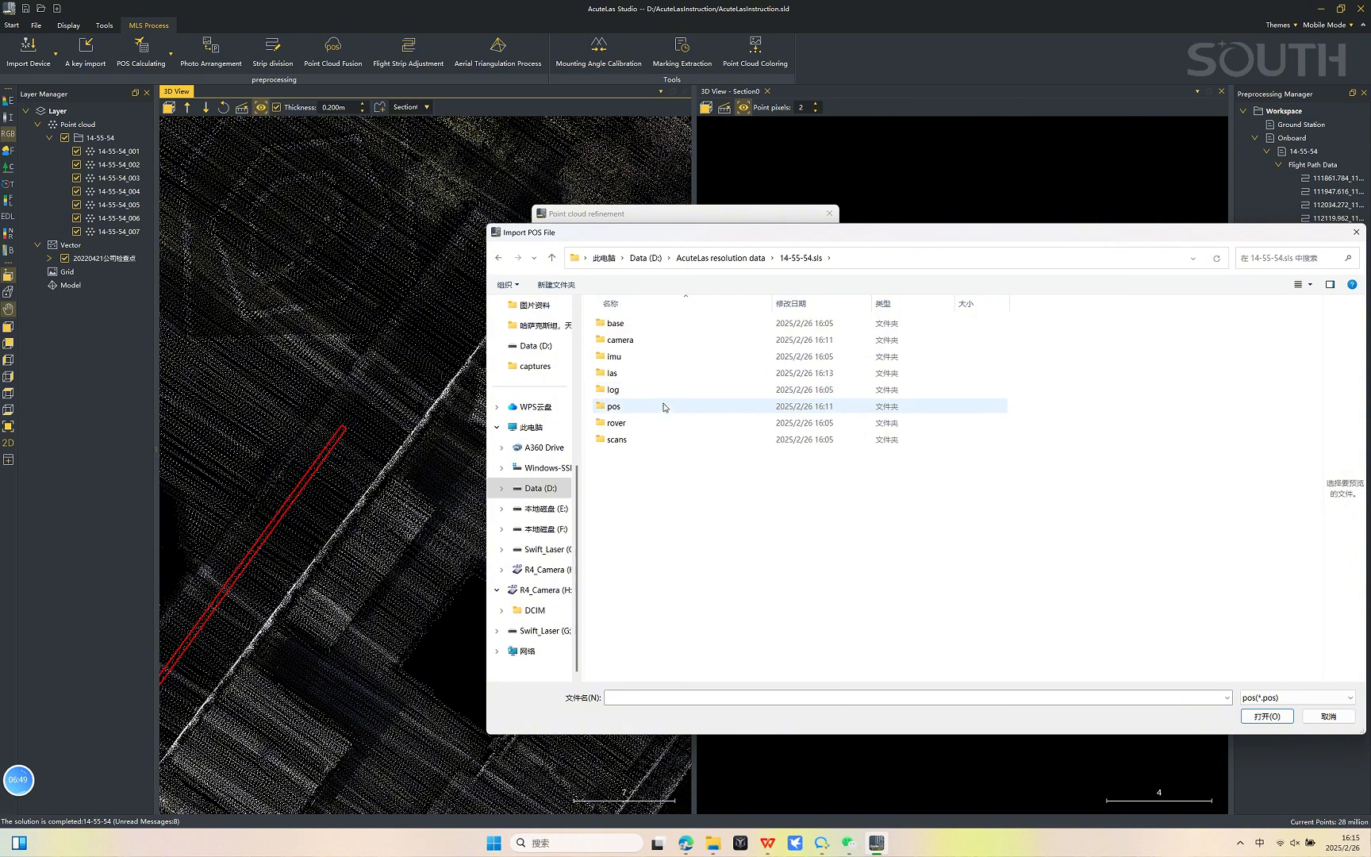
{"action": "double_click", "coordinate": [668, 406]}
{"action": "left_click", "coordinate": [964, 324]}
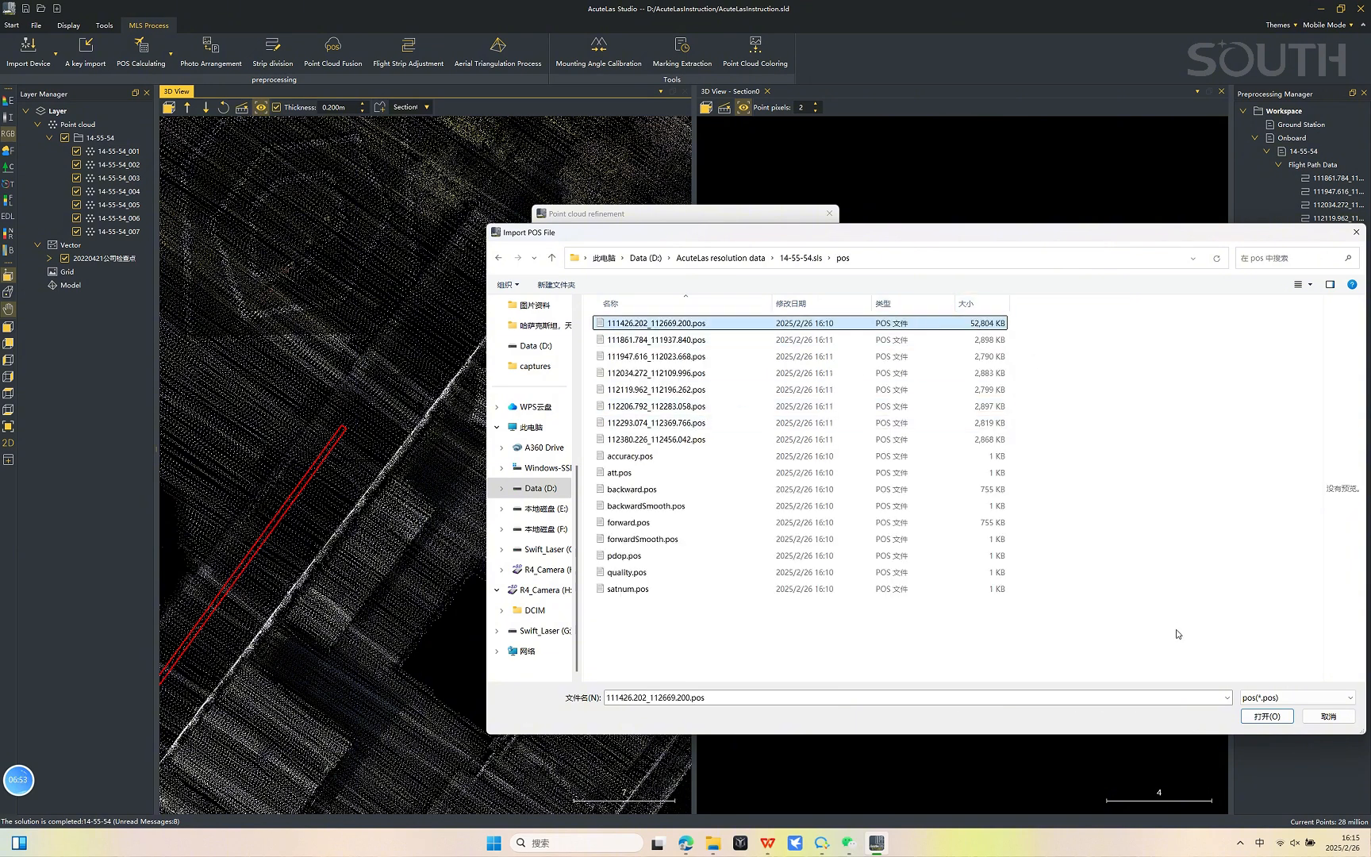
{"action": "left_click", "coordinate": [1267, 716]}
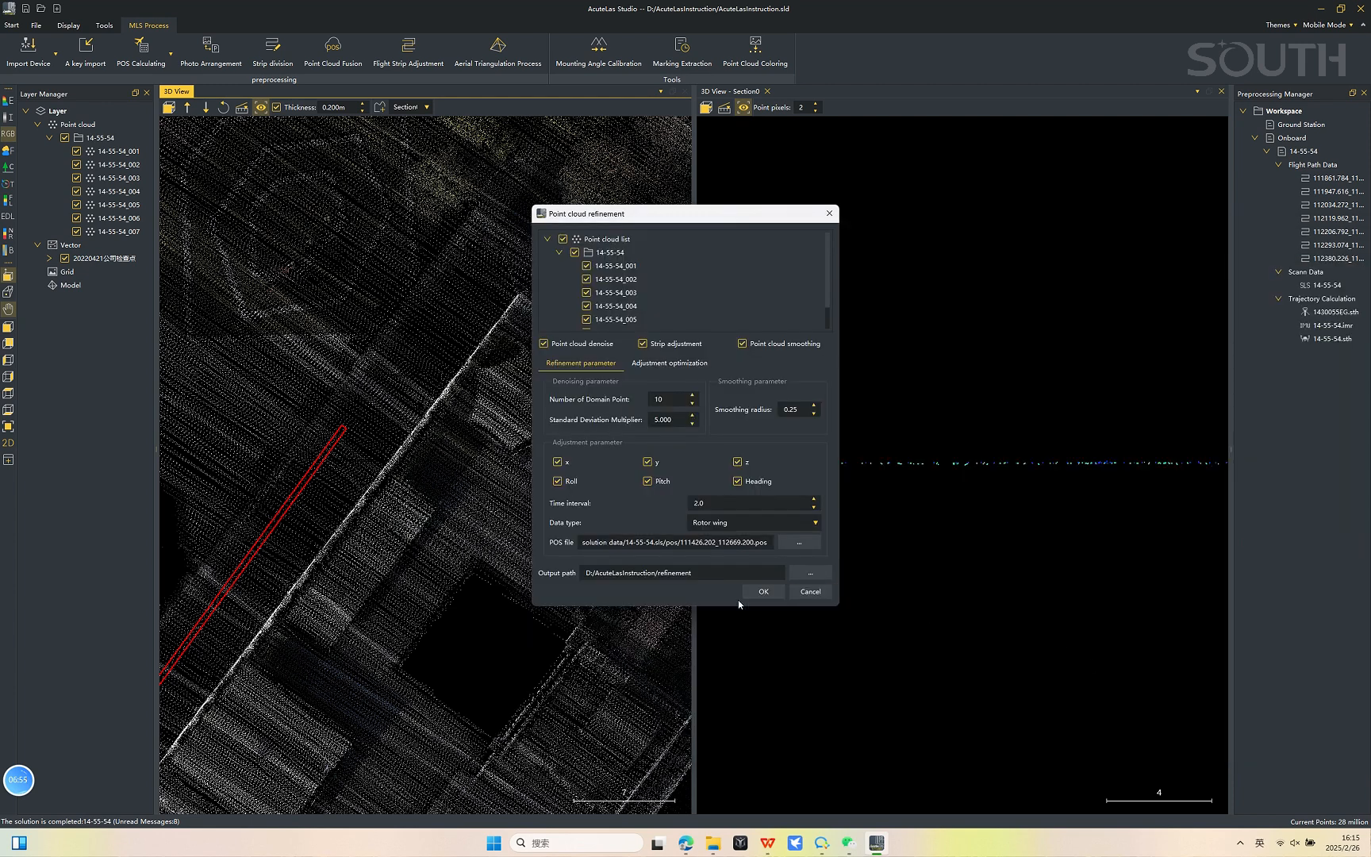
Run the point cloud refinement with denoising, strip adjustment and smoothing, and import the refined strips into the project
{"action": "left_click", "coordinate": [758, 594]}
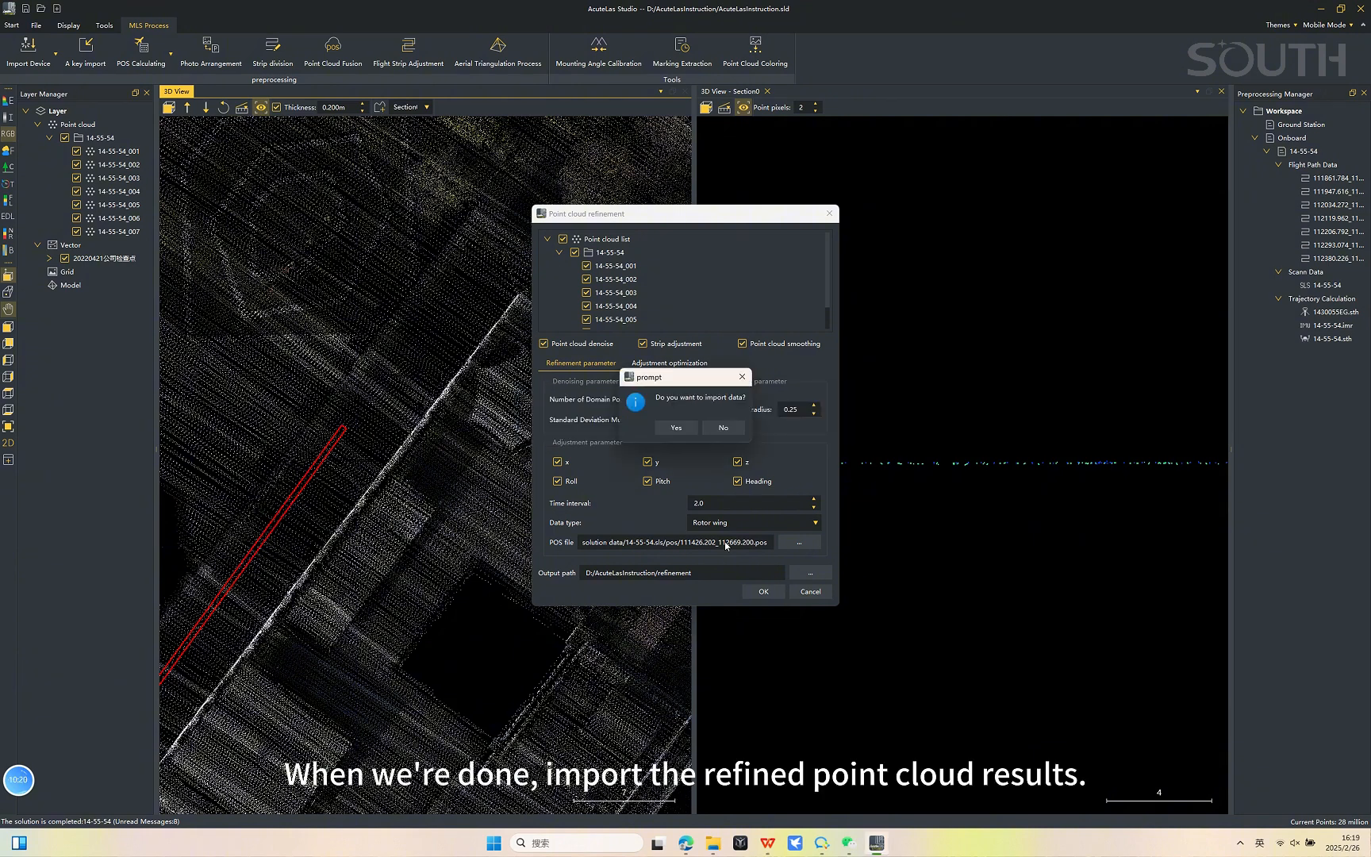
{"action": "left_click", "coordinate": [679, 430]}
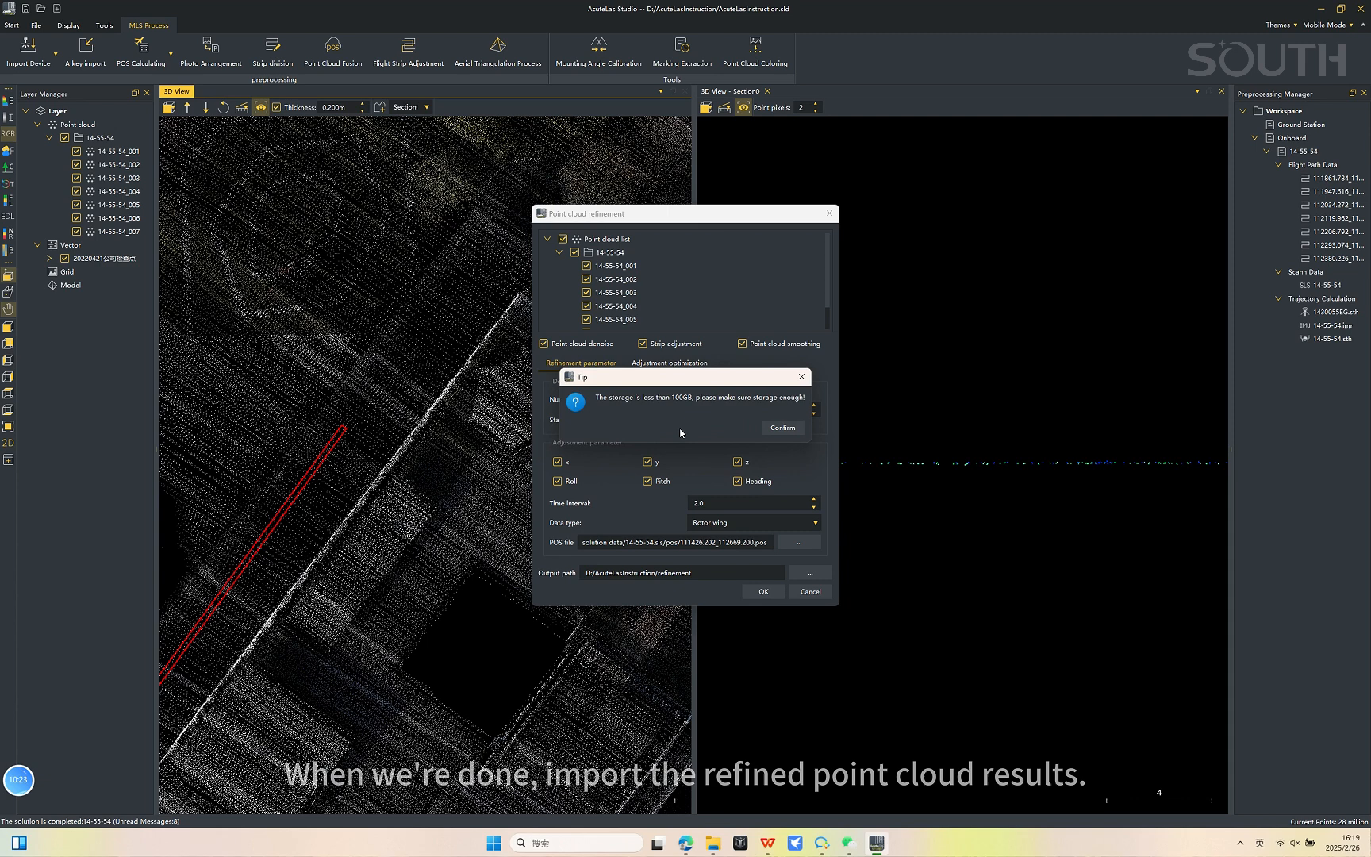
{"action": "left_click", "coordinate": [800, 426]}
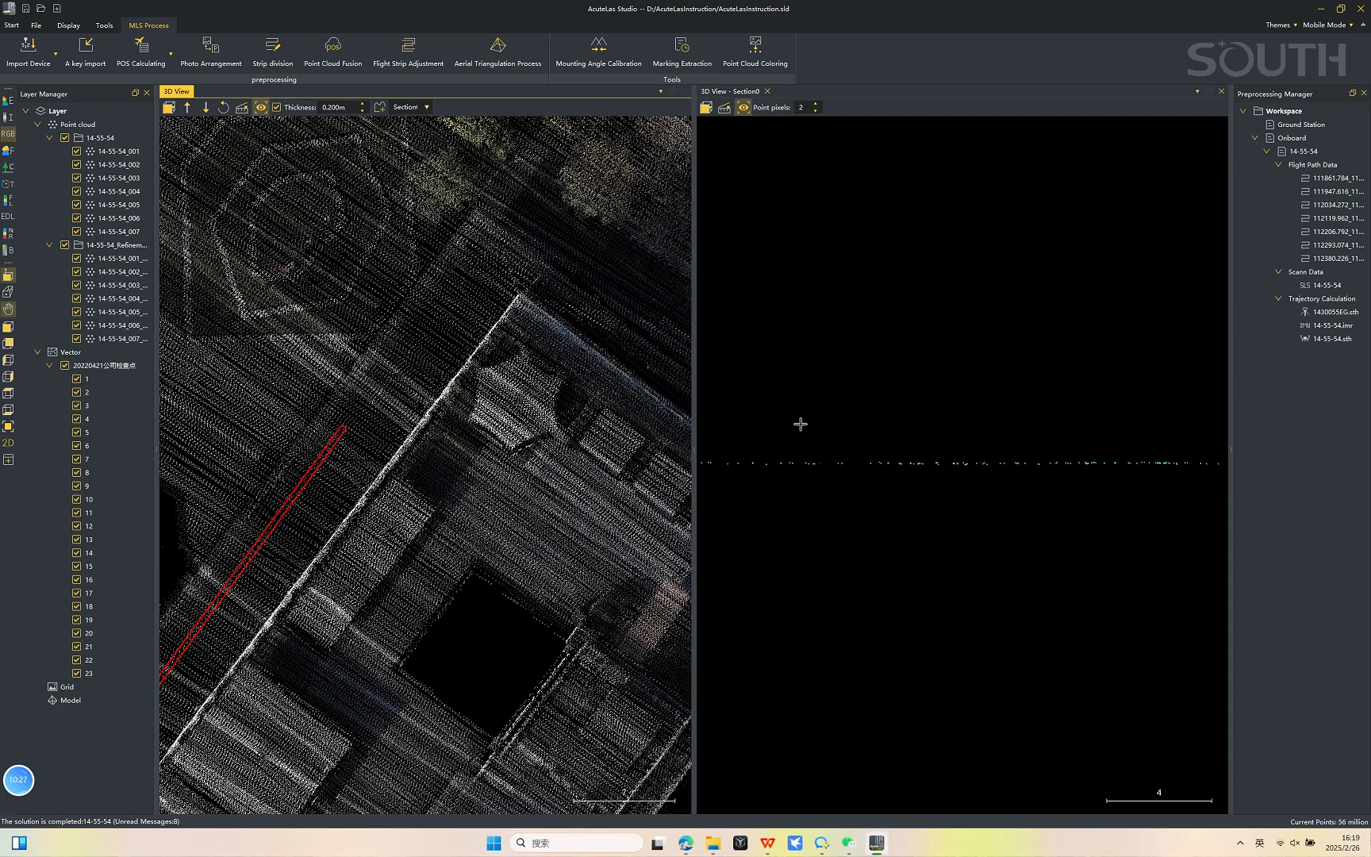
Remove the original point clouds 14-55-54_001 to 14-55-54_007 from the project and select the seven refined strips
{"action": "left_click", "coordinate": [111, 245]}
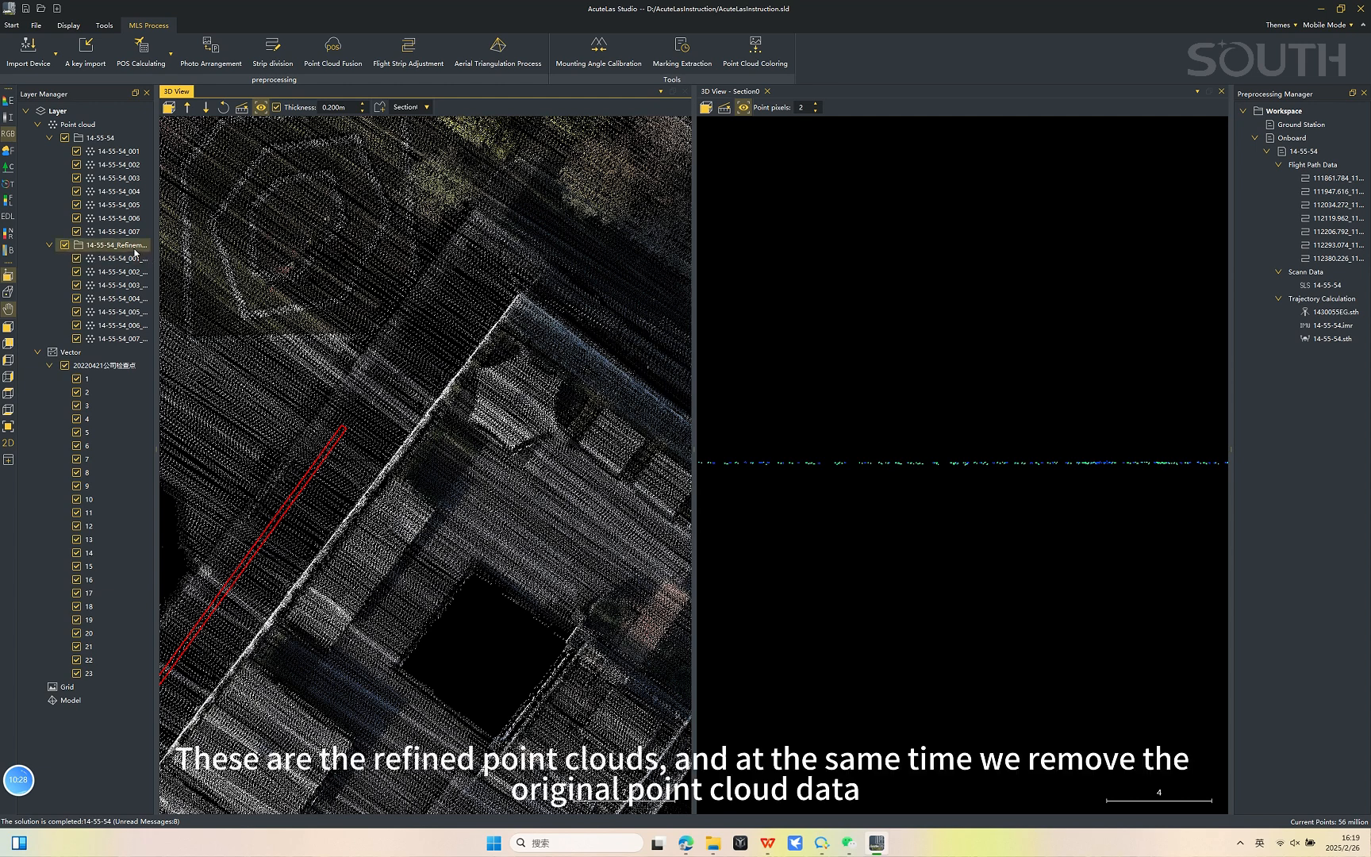
{"action": "left_click", "coordinate": [119, 339], "text": "shift"}
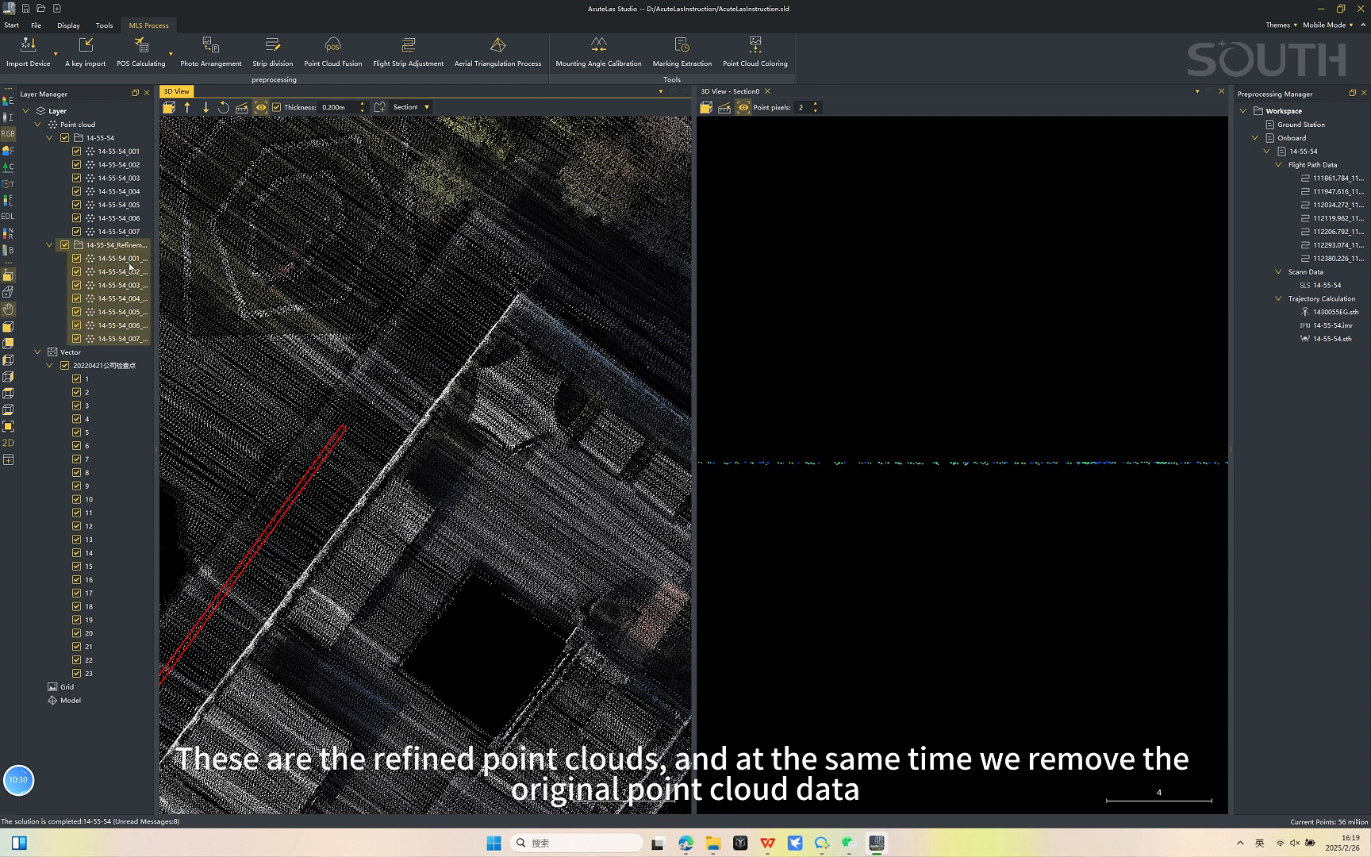
{"action": "left_click", "coordinate": [125, 139]}
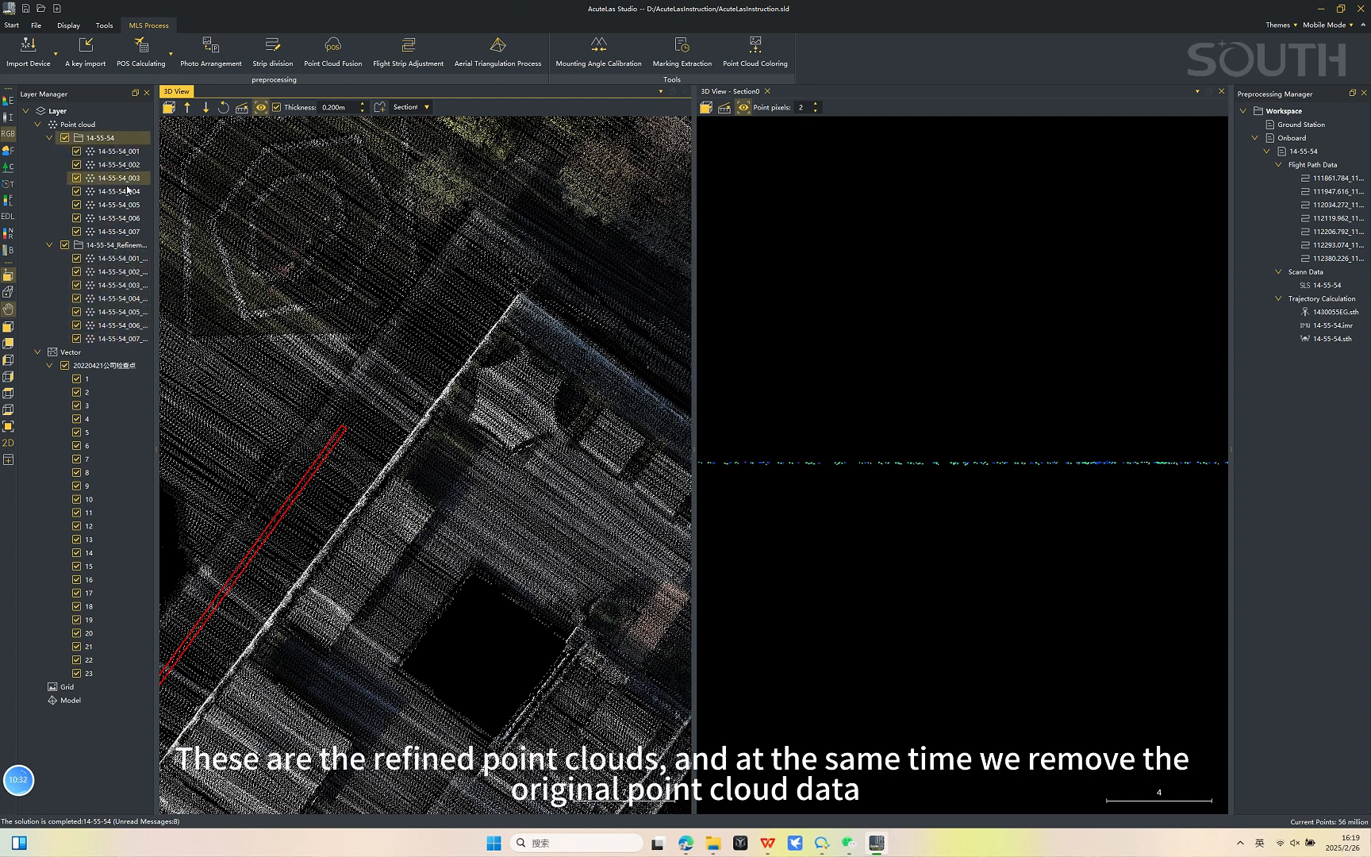
{"action": "left_click_drag", "start_coordinate": [125, 148], "coordinate": [123, 230]}
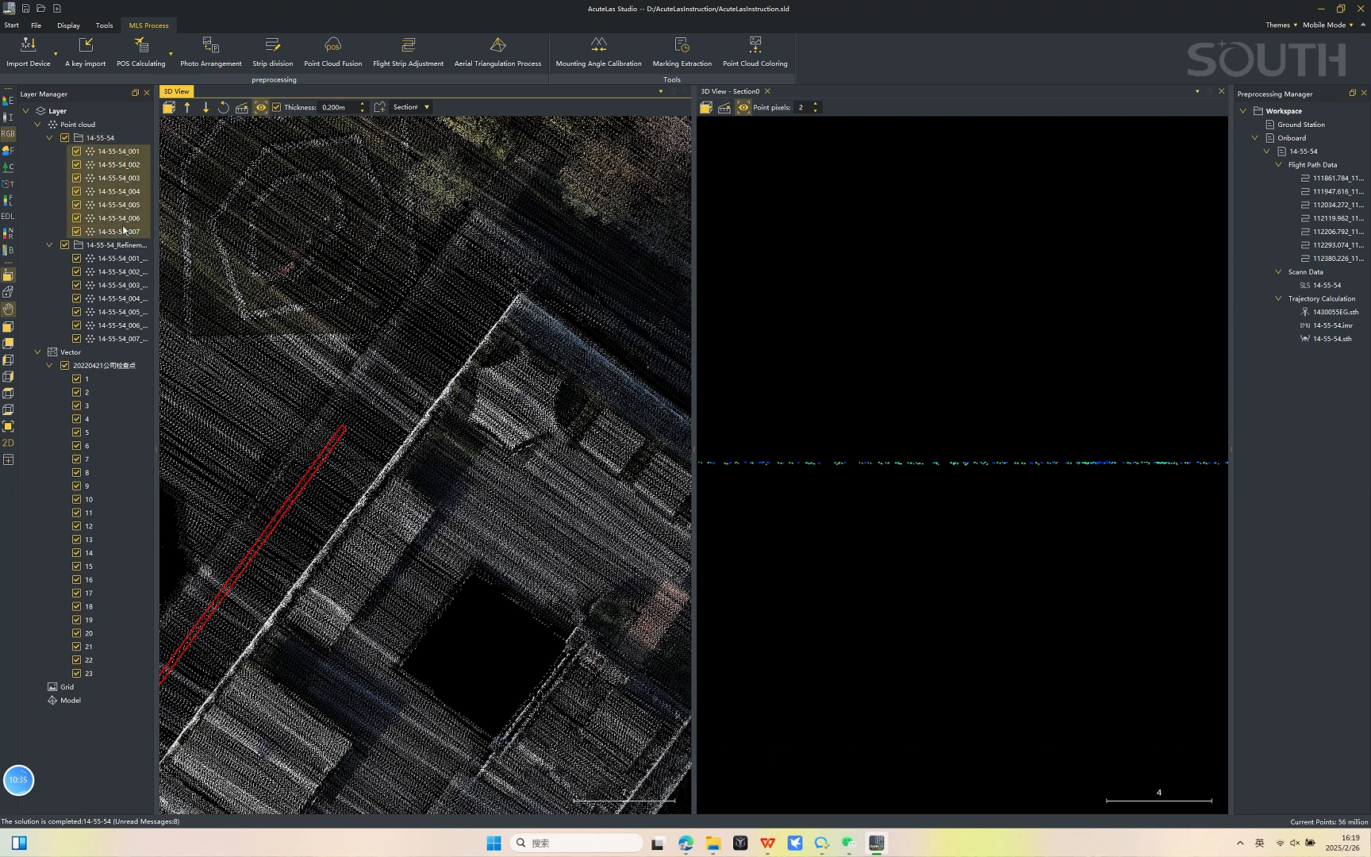
{"action": "right_click", "coordinate": [126, 194]}
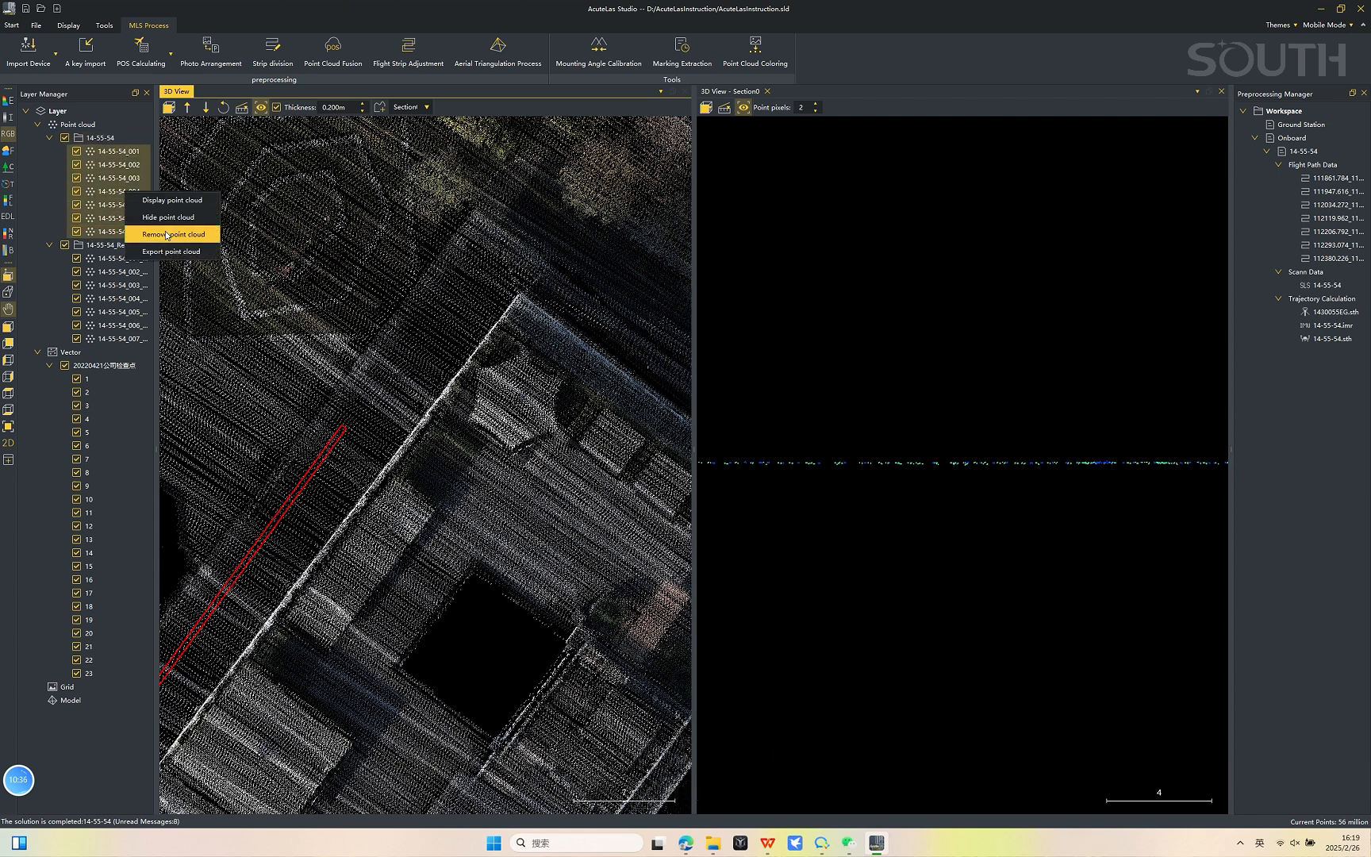
{"action": "left_click", "coordinate": [167, 235]}
{"action": "left_click", "coordinate": [731, 428]}
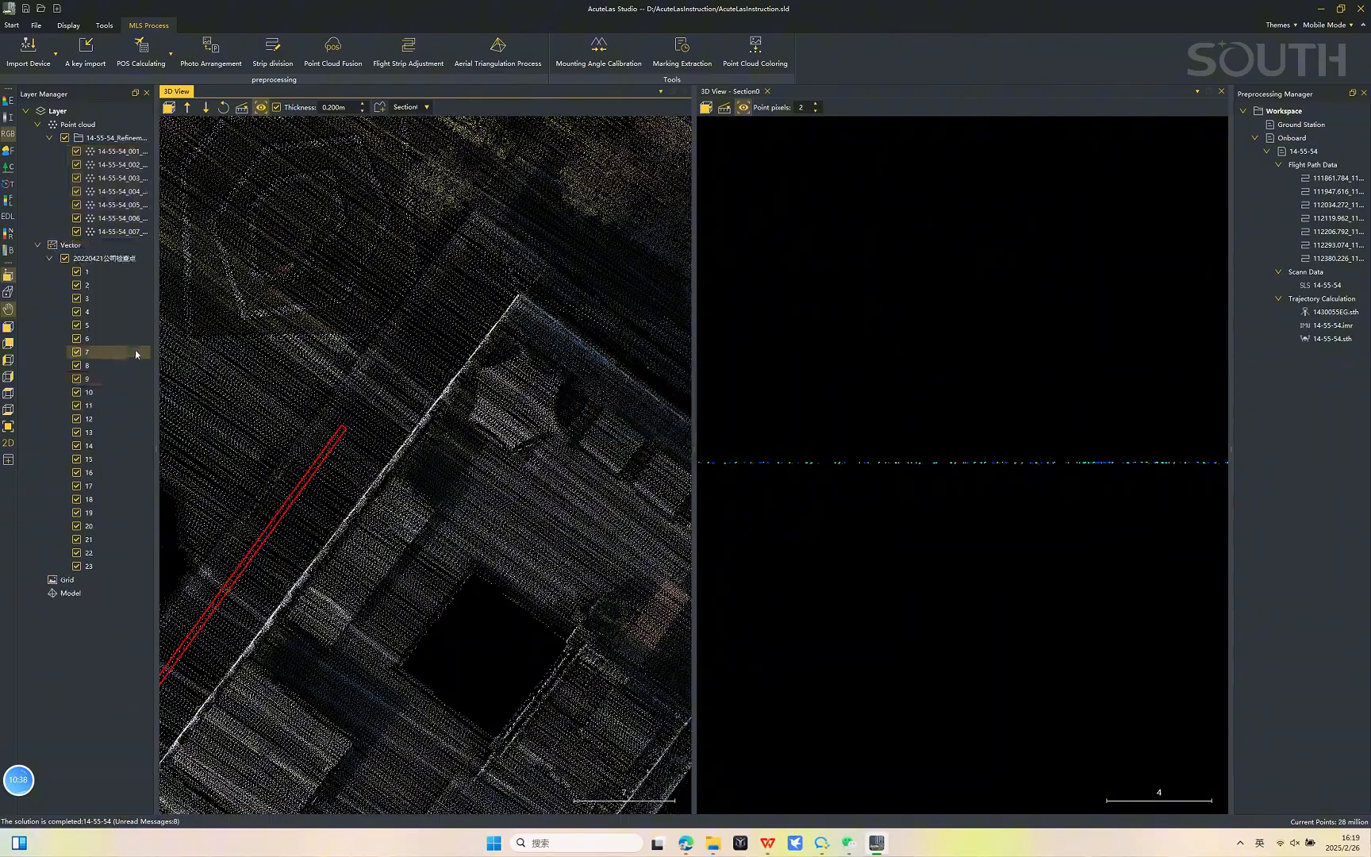
{"action": "left_click", "coordinate": [120, 157]}
{"action": "left_click", "coordinate": [118, 230], "text": "shift"}
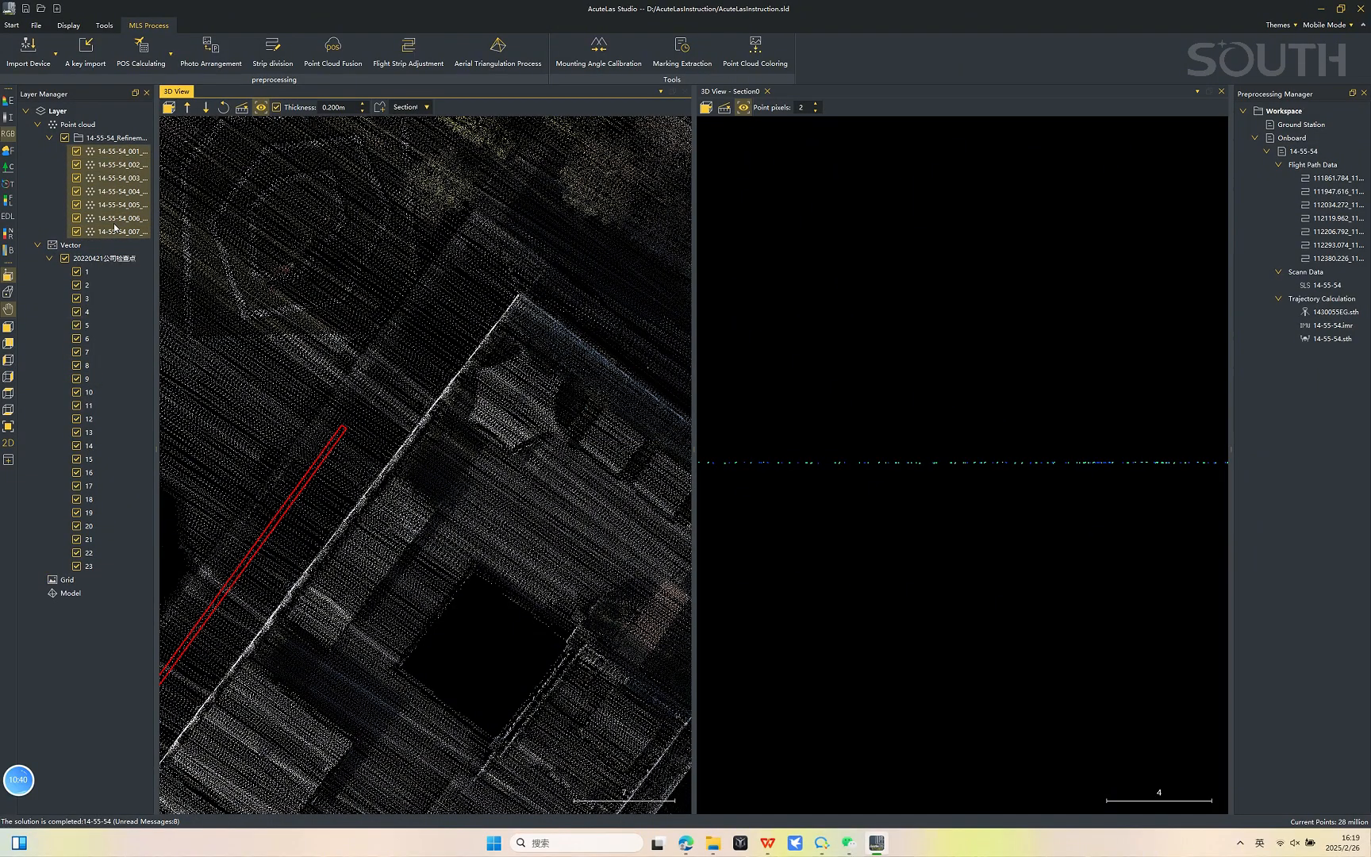
Cut a section through the refined ground points at the checkpoint on the road north of the hexagonal plaza
{"action": "scroll", "coordinate": [403, 272], "scroll_direction": "down", "scroll_amount": 5}
{"action": "scroll", "coordinate": [403, 273], "scroll_direction": "down", "scroll_amount": 4}
{"action": "left_click_drag", "start_coordinate": [424, 311], "coordinate": [438, 478]}
{"action": "scroll", "coordinate": [447, 420], "scroll_direction": "up", "scroll_amount": 10}
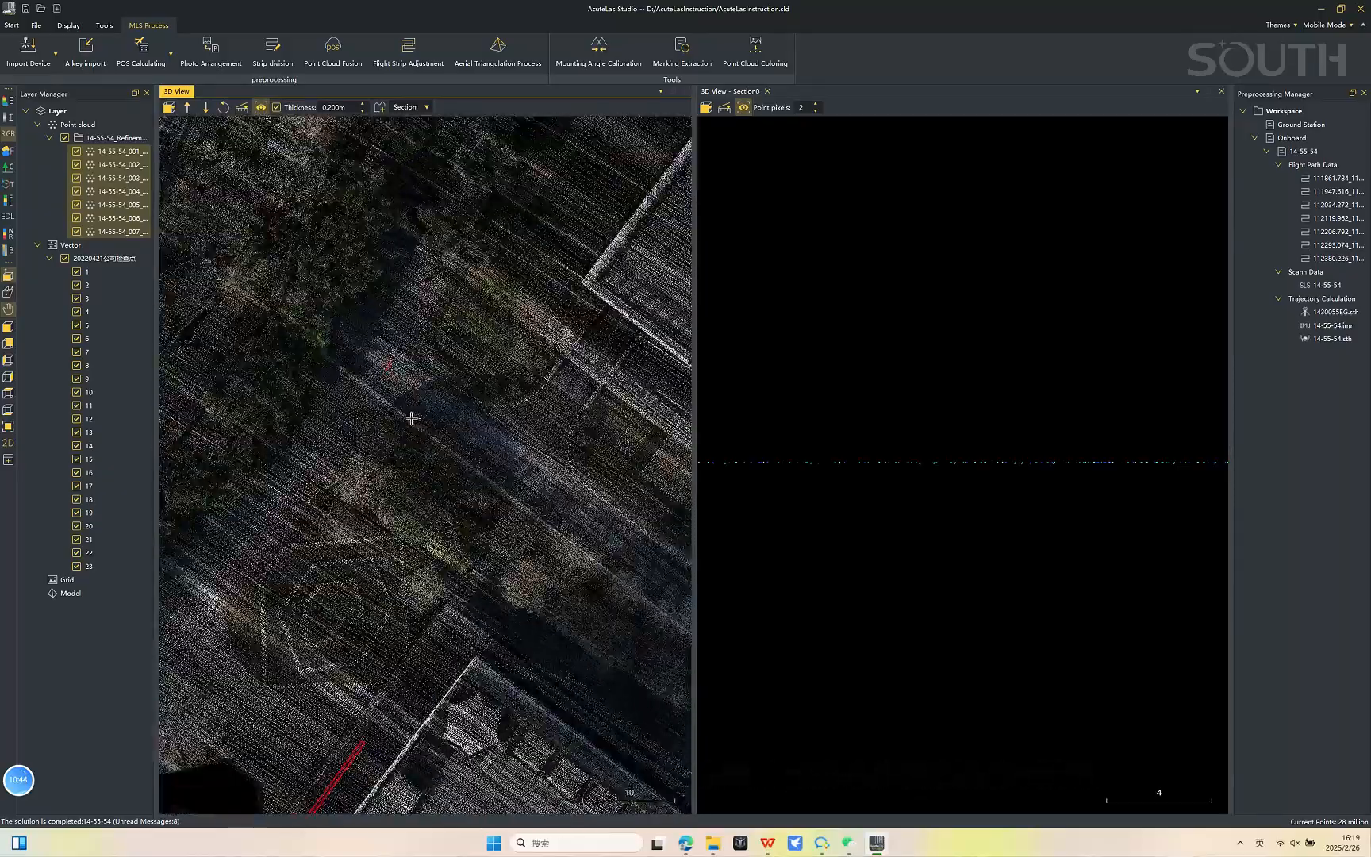
{"action": "left_click", "coordinate": [402, 356]}
{"action": "left_click", "coordinate": [356, 448]}
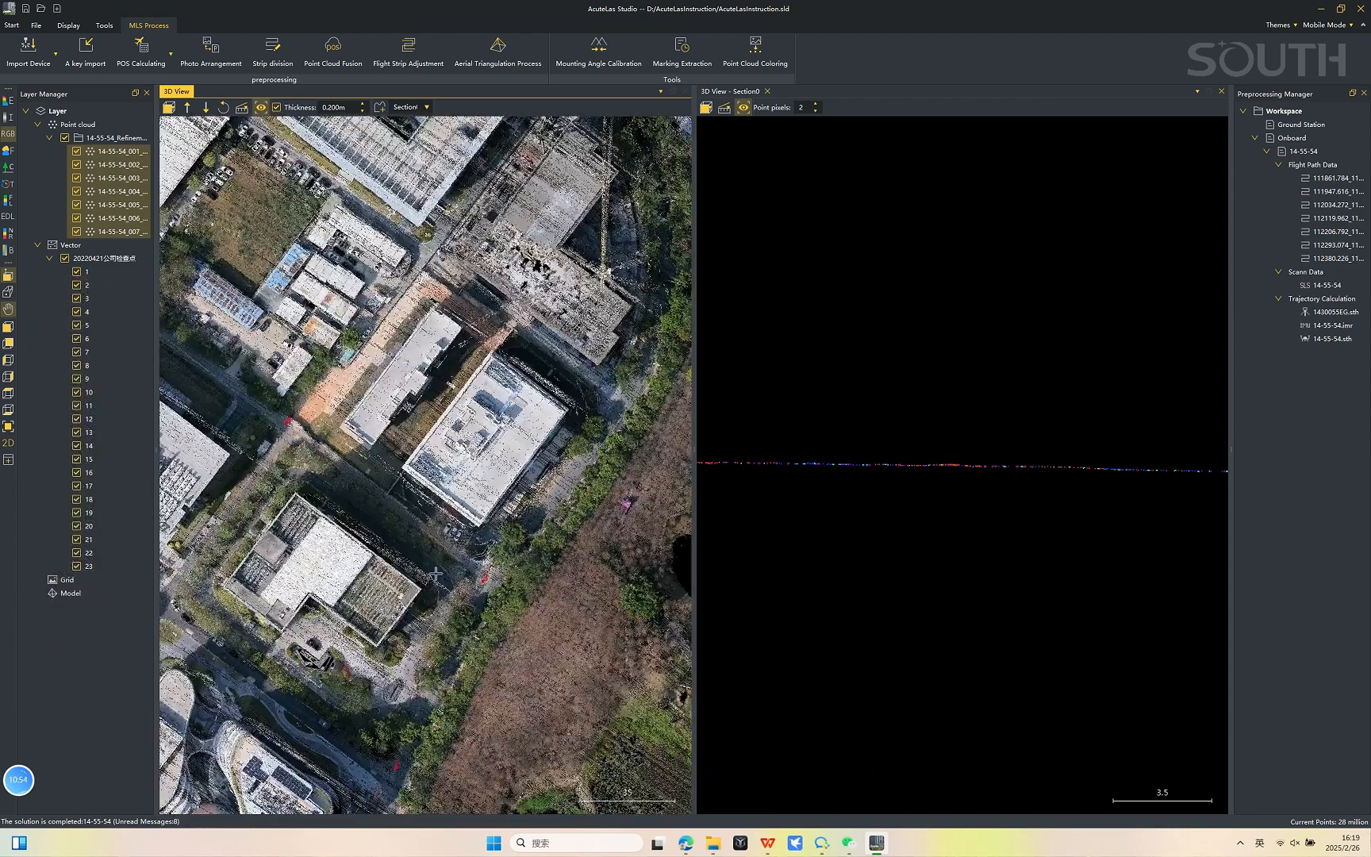
Examine the refined point cloud's layering in a section across the pitched roof of the small building beside the open field
{"action": "left_click_drag", "start_coordinate": [446, 498], "coordinate": [468, 637]}
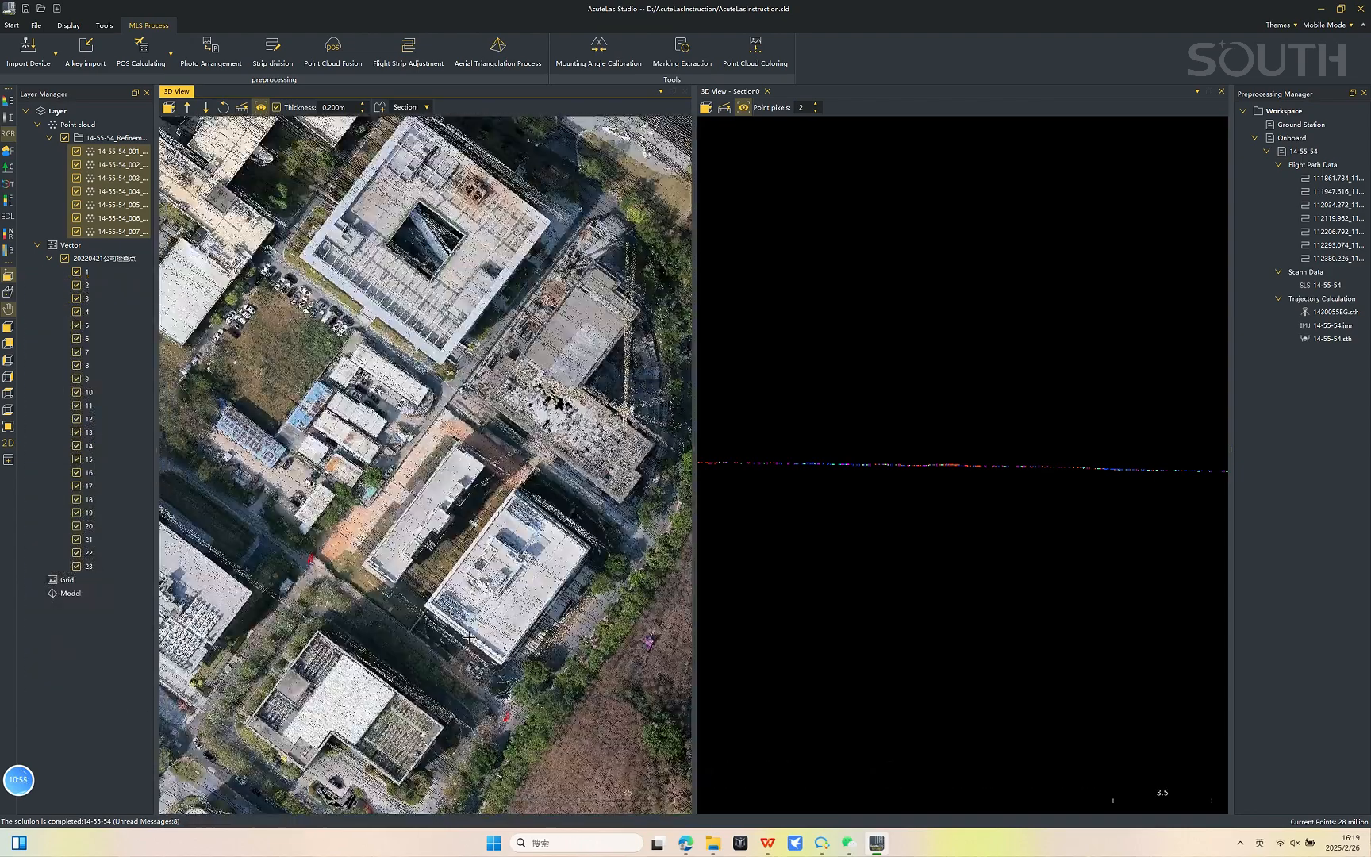
{"action": "left_click", "coordinate": [266, 425]}
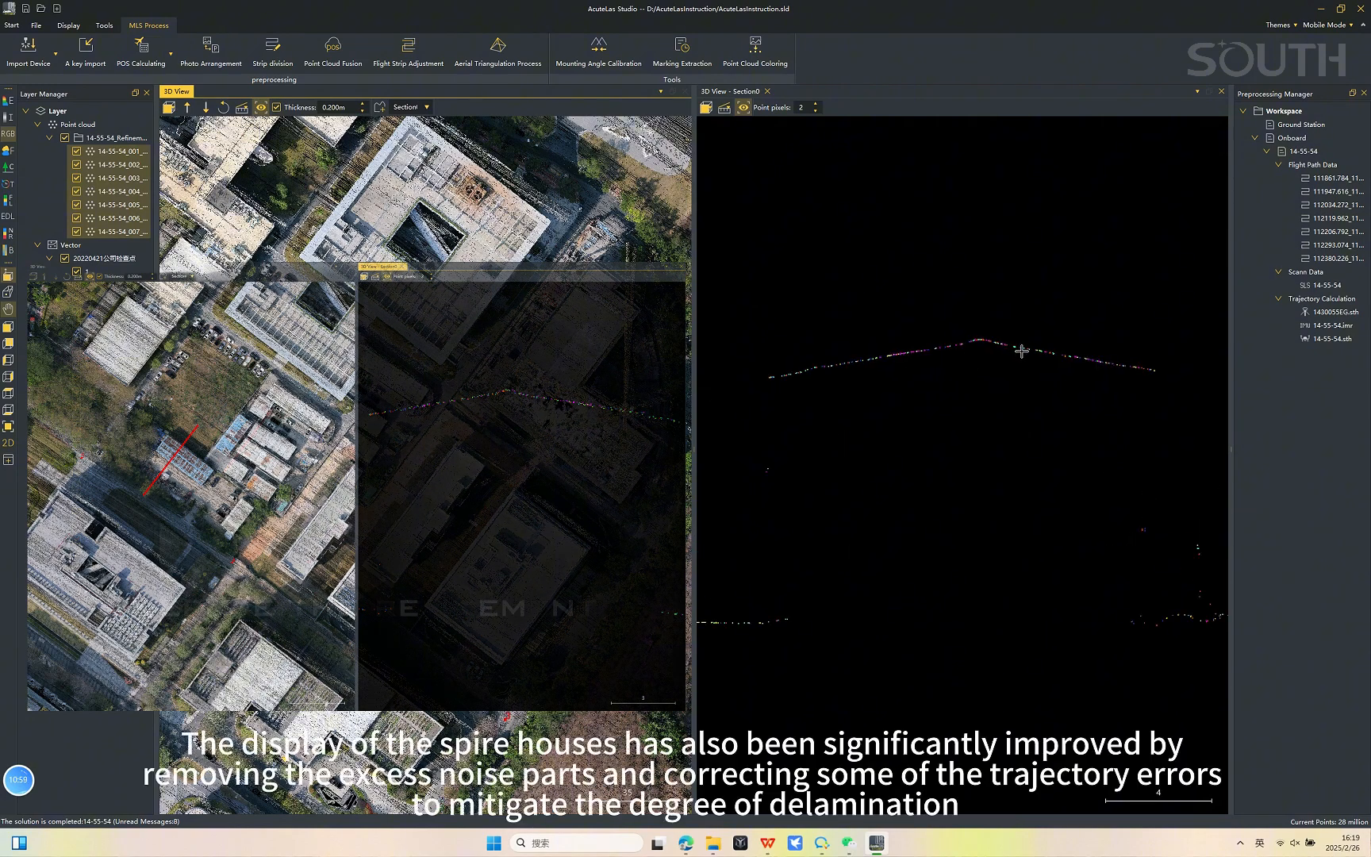
{"action": "scroll", "coordinate": [948, 447], "scroll_direction": "up", "scroll_amount": 4}
{"action": "left_click_drag", "start_coordinate": [1022, 351], "coordinate": [876, 443]}
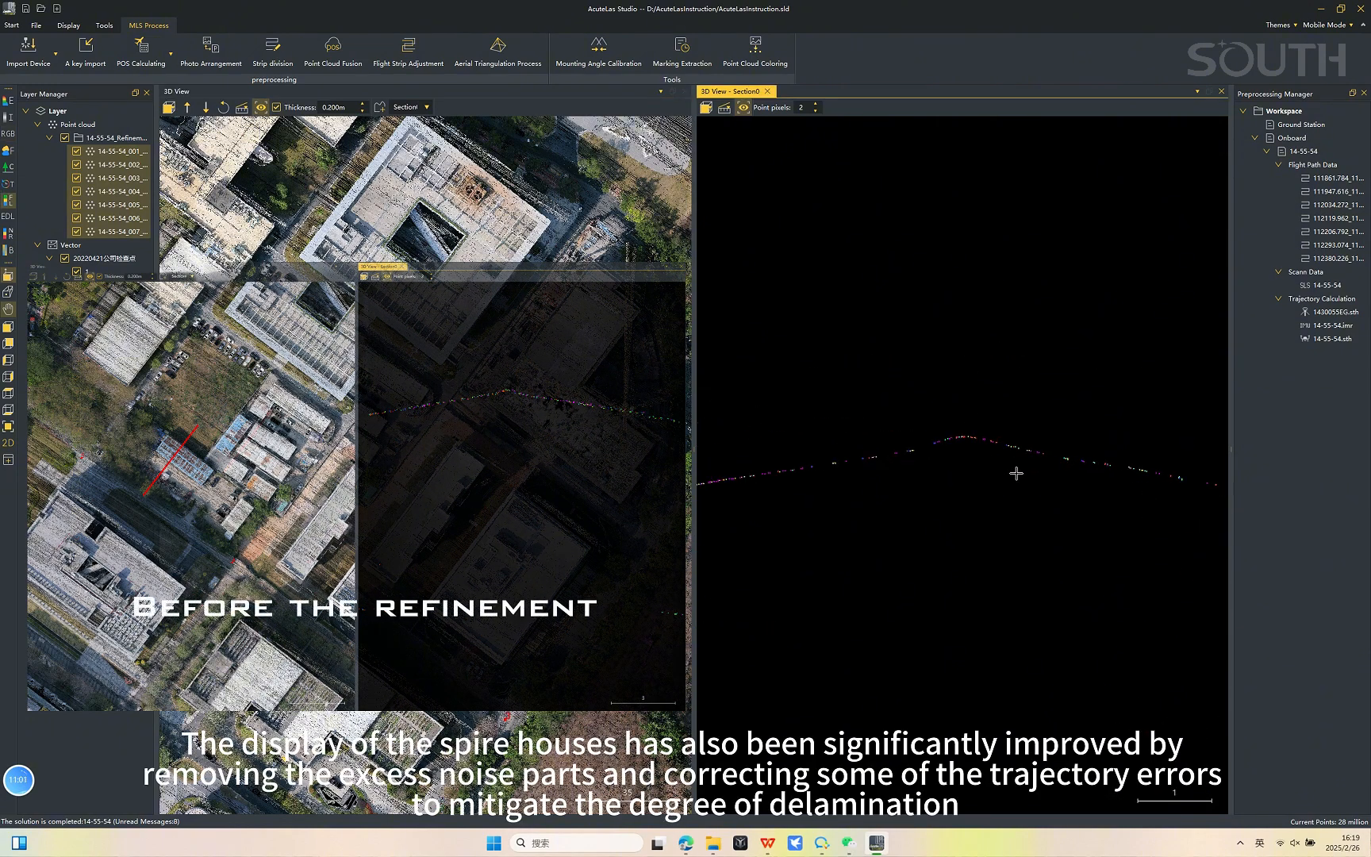
{"action": "left_click_drag", "start_coordinate": [474, 410], "coordinate": [599, 380]}
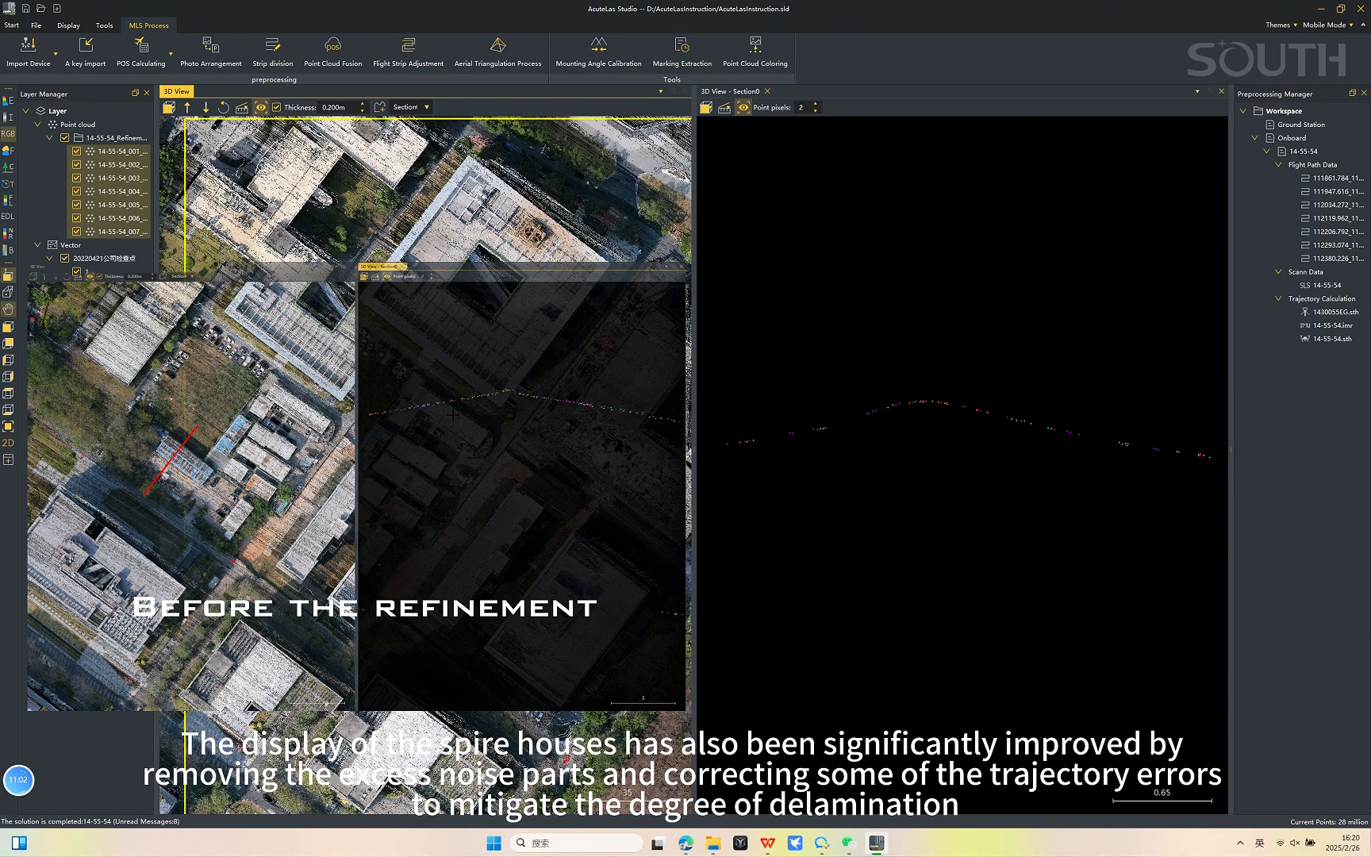
{"action": "scroll", "coordinate": [599, 381], "scroll_direction": "up", "scroll_amount": 4}
{"action": "scroll", "coordinate": [599, 381], "scroll_direction": "down", "scroll_amount": 2}
{"action": "scroll", "coordinate": [533, 373], "scroll_direction": "down", "scroll_amount": 2}
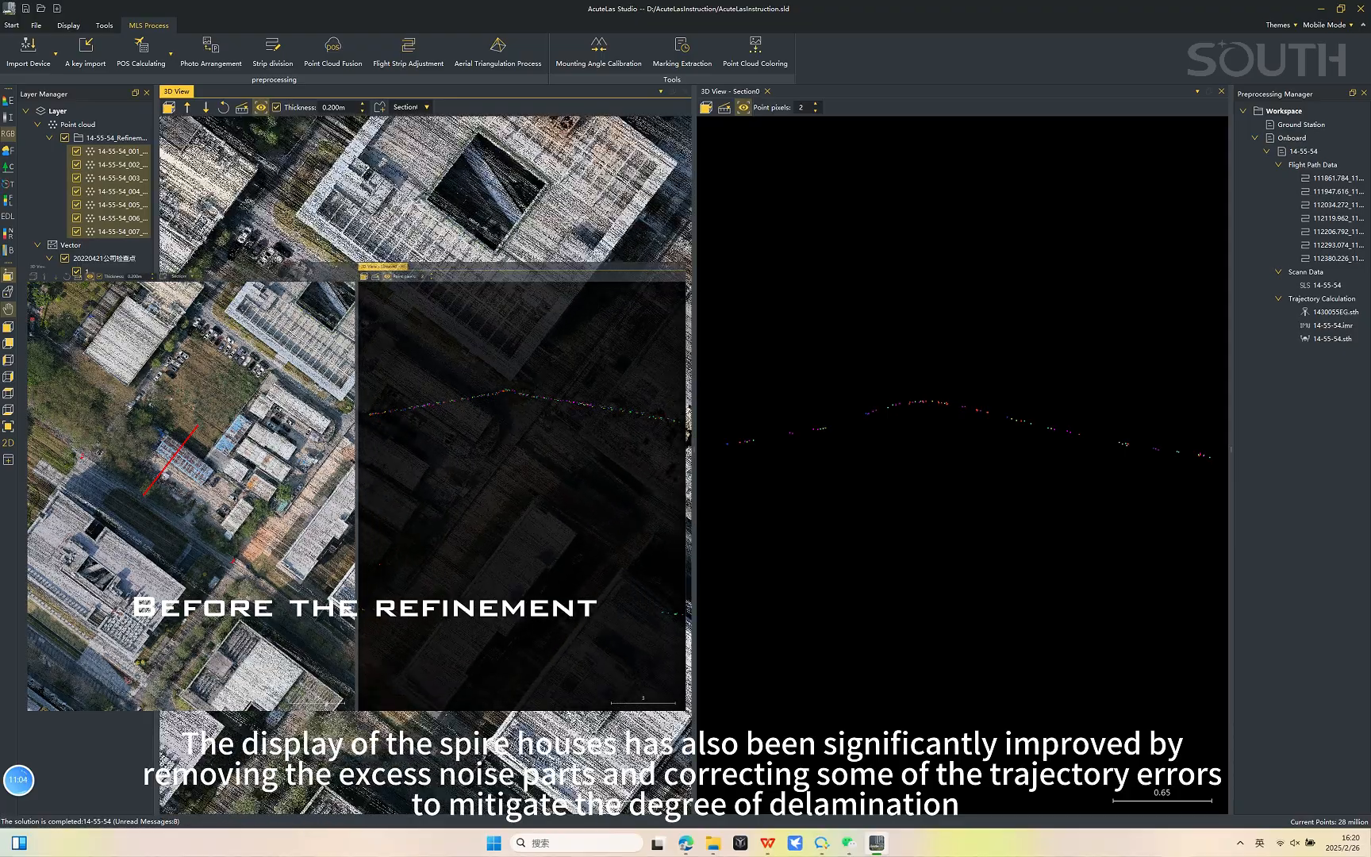
Cut a 0.200 m thick section through the road checkpoint just north of the hexagonal plaza
{"action": "left_click_drag", "start_coordinate": [182, 373], "coordinate": [533, 354]}
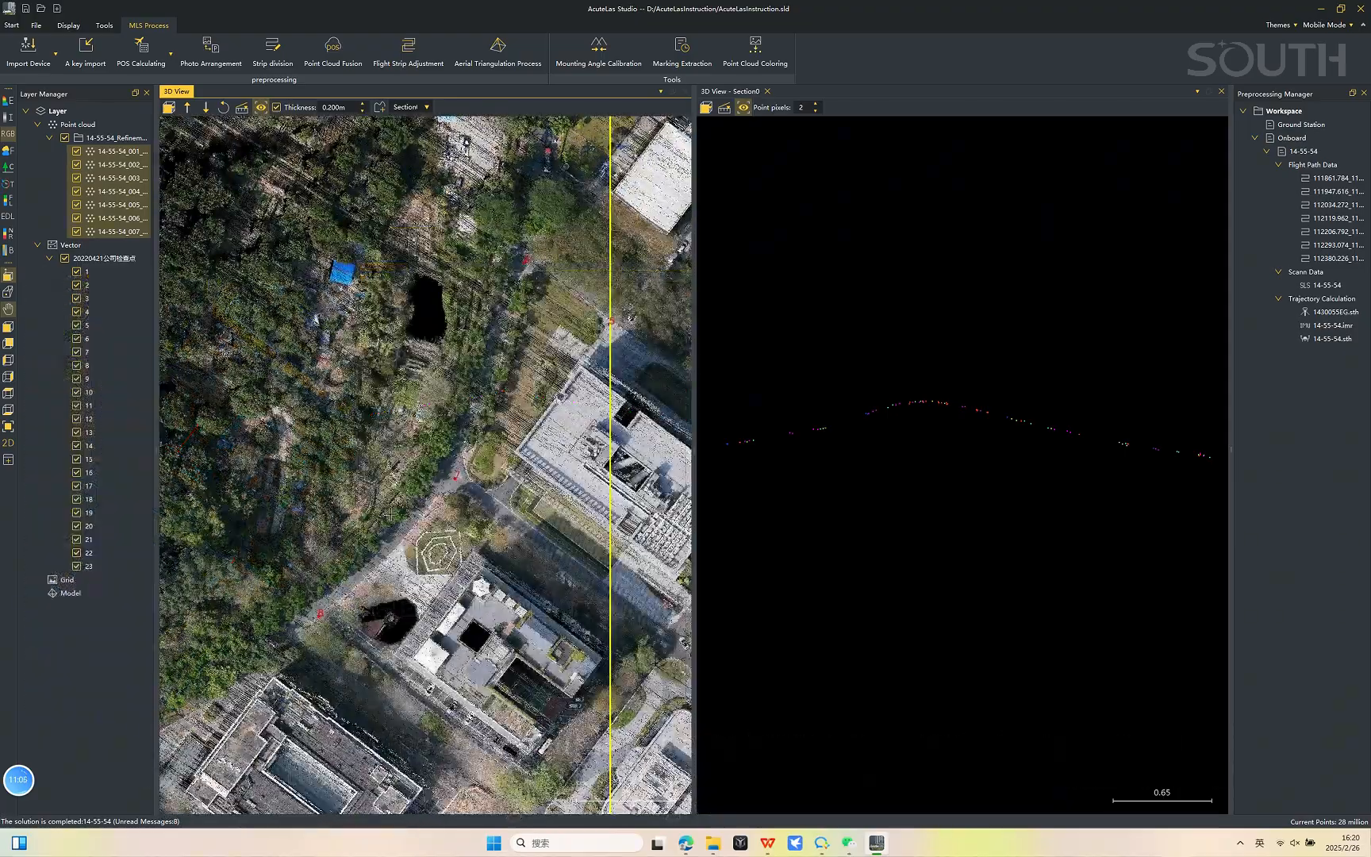
{"action": "scroll", "coordinate": [514, 472], "scroll_direction": "up", "scroll_amount": 5}
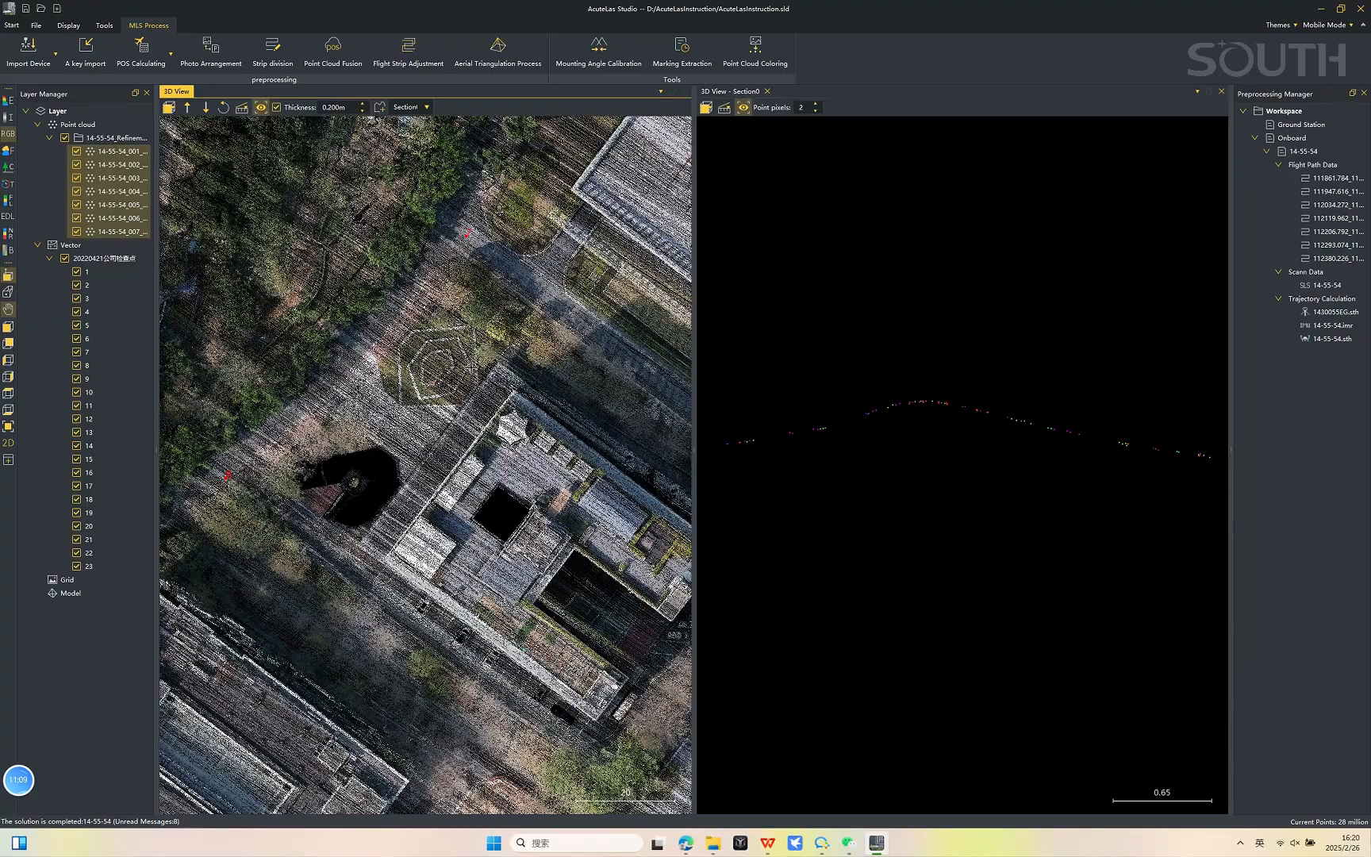
{"action": "left_click_drag", "start_coordinate": [473, 367], "coordinate": [468, 533]}
{"action": "scroll", "coordinate": [474, 512], "scroll_direction": "up", "scroll_amount": 3}
{"action": "left_click_drag", "start_coordinate": [506, 413], "coordinate": [412, 597]}
{"action": "scroll", "coordinate": [422, 574], "scroll_direction": "up", "scroll_amount": 2}
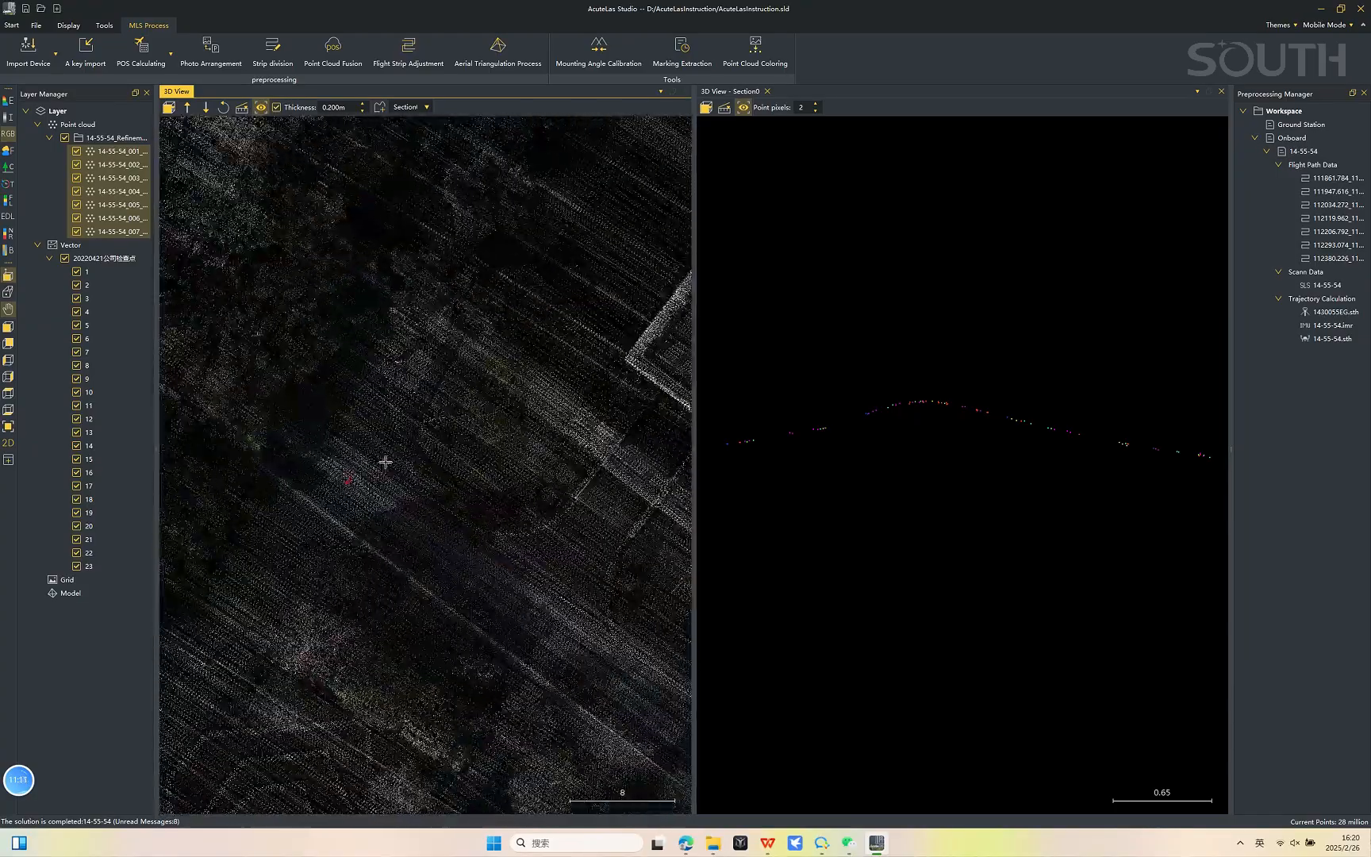
{"action": "left_click", "coordinate": [385, 438]}
{"action": "left_click", "coordinate": [315, 526]}
{"action": "scroll", "coordinate": [993, 468], "scroll_direction": "up", "scroll_amount": 2}
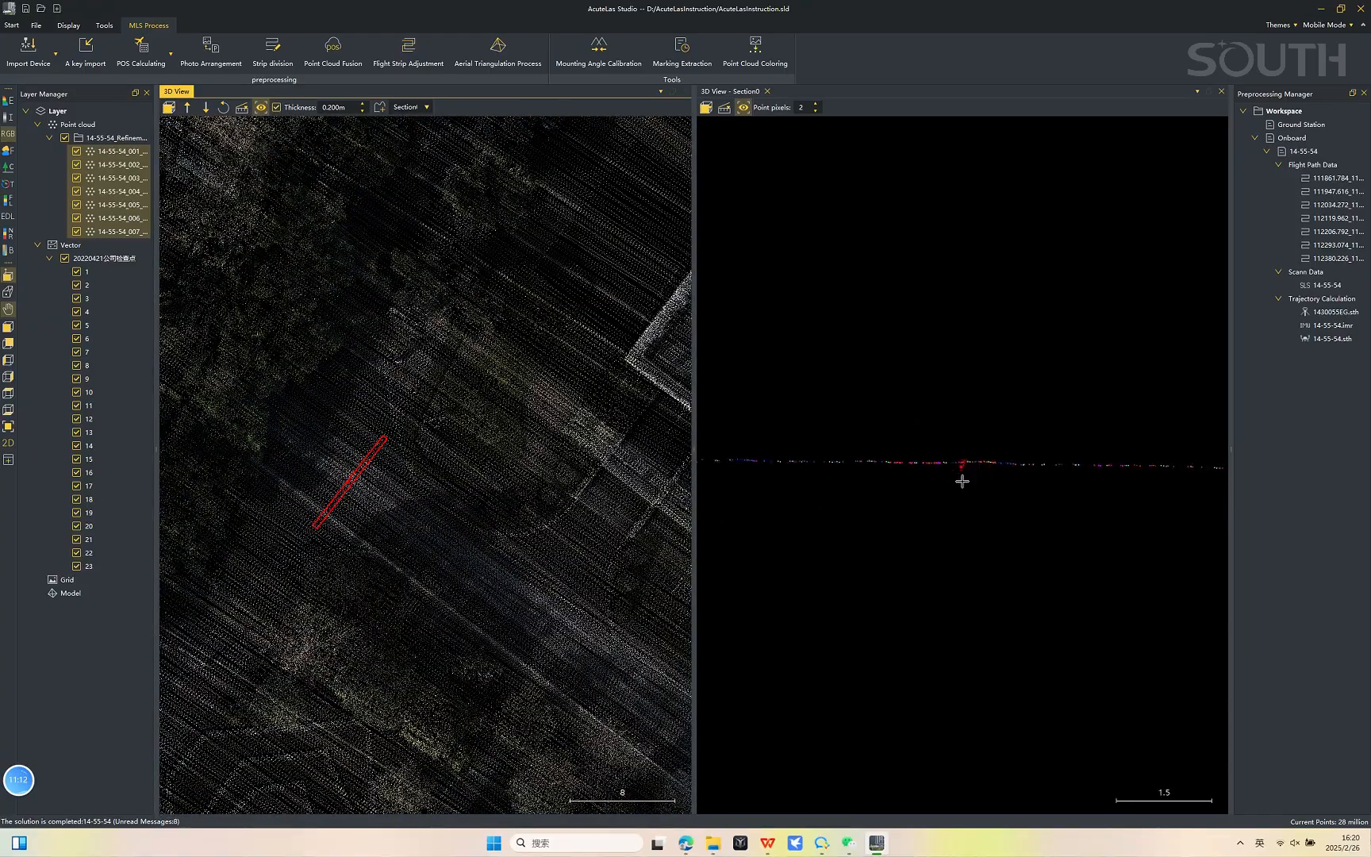
Measure the vertical distance in the section between the refined ground points and the checkpoint
{"action": "scroll", "coordinate": [983, 462], "scroll_direction": "up", "scroll_amount": 4}
{"action": "left_click", "coordinate": [723, 107]}
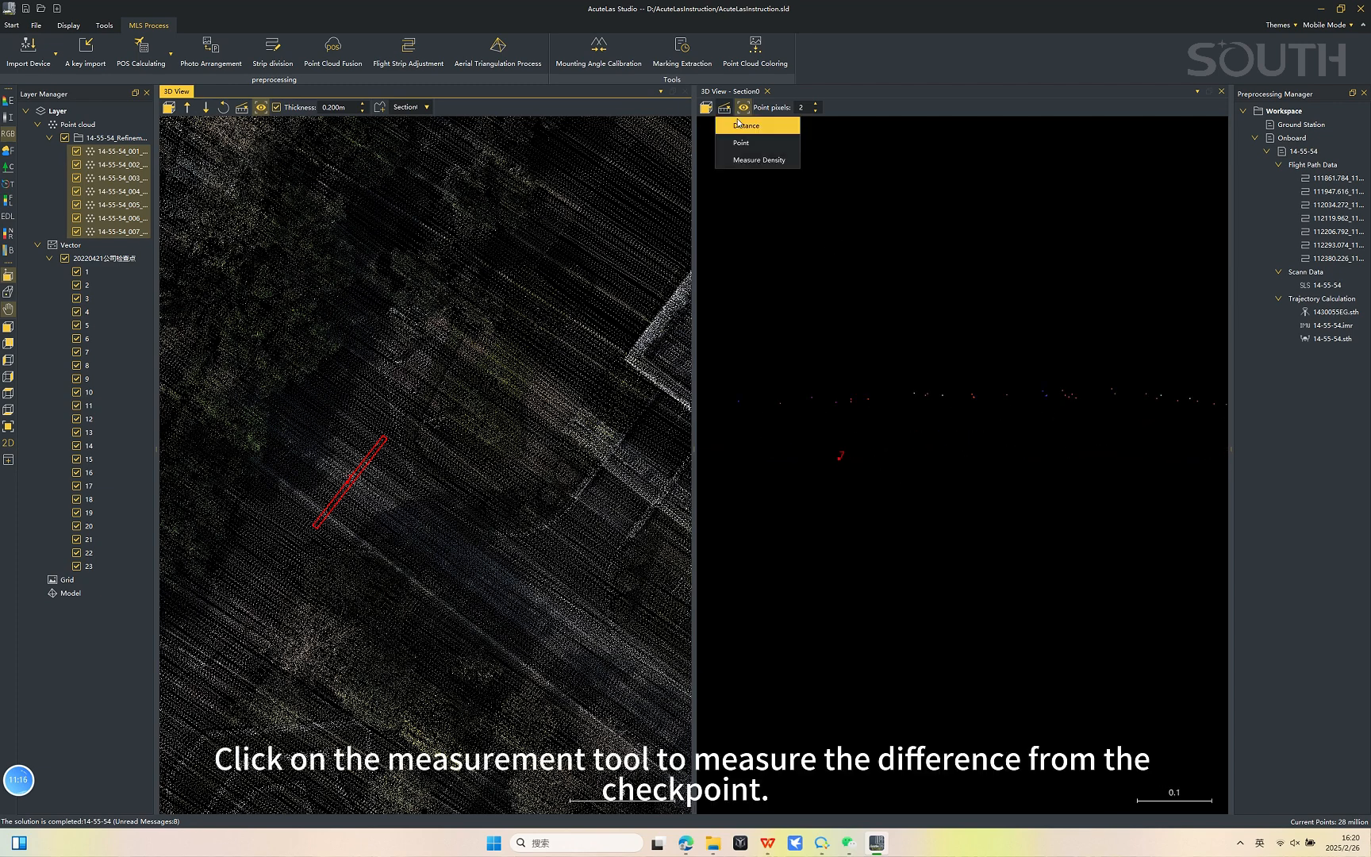
{"action": "left_click", "coordinate": [742, 126]}
{"action": "left_click", "coordinate": [835, 402]}
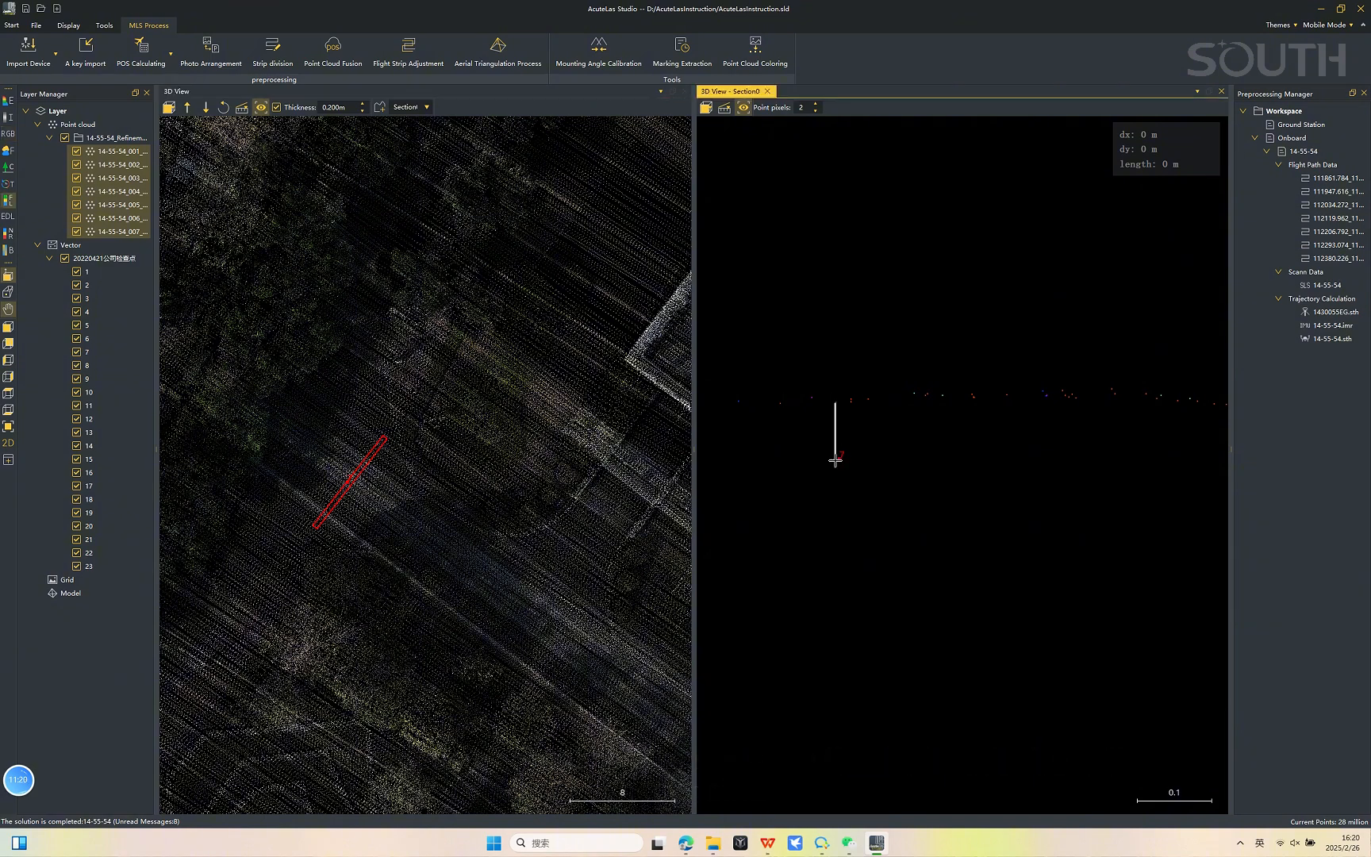
{"action": "left_click", "coordinate": [835, 459]}
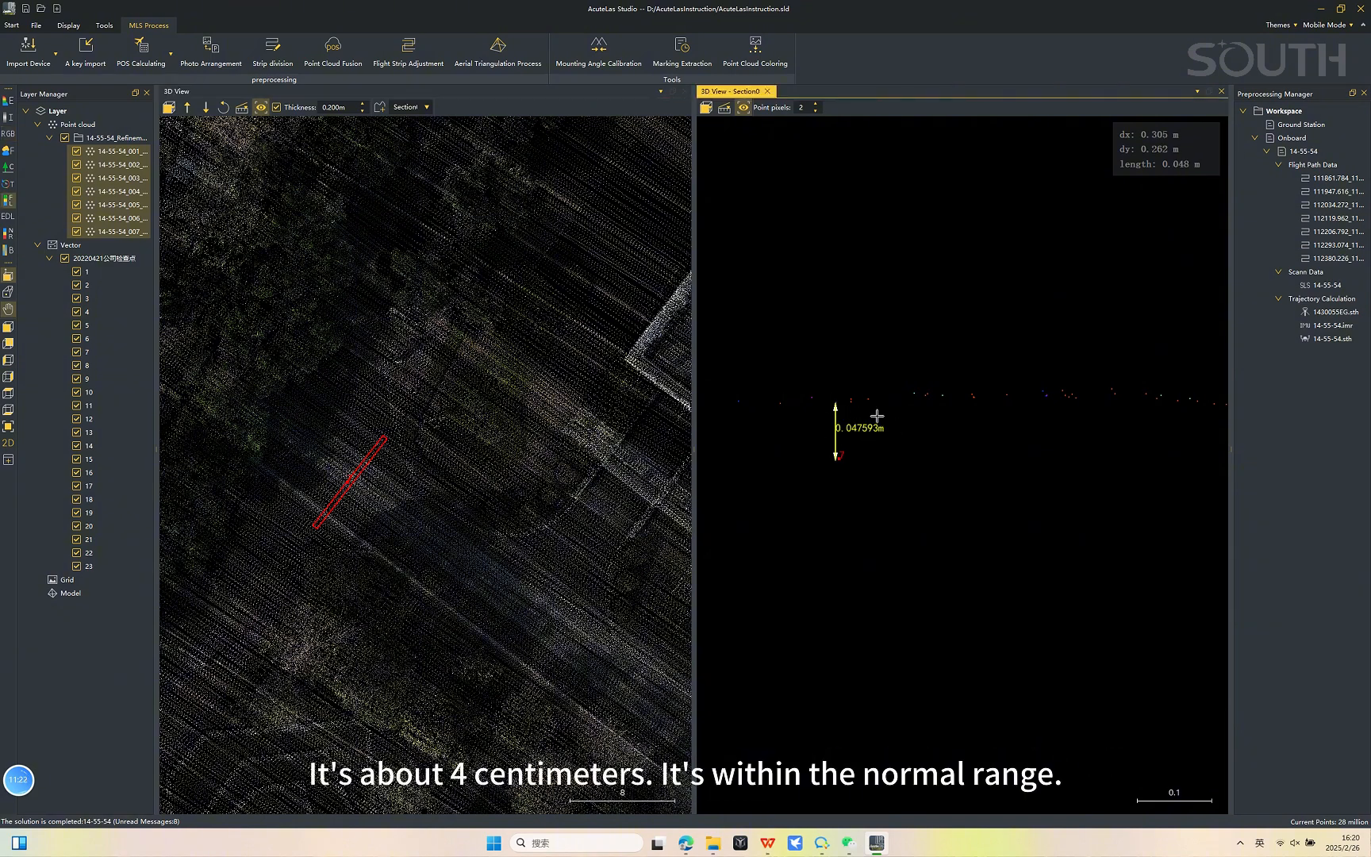
Recalculate the control point report for the refined strips, review the elevation accuracy values and close the report
{"action": "scroll", "coordinate": [456, 438], "scroll_direction": "down", "scroll_amount": 5}
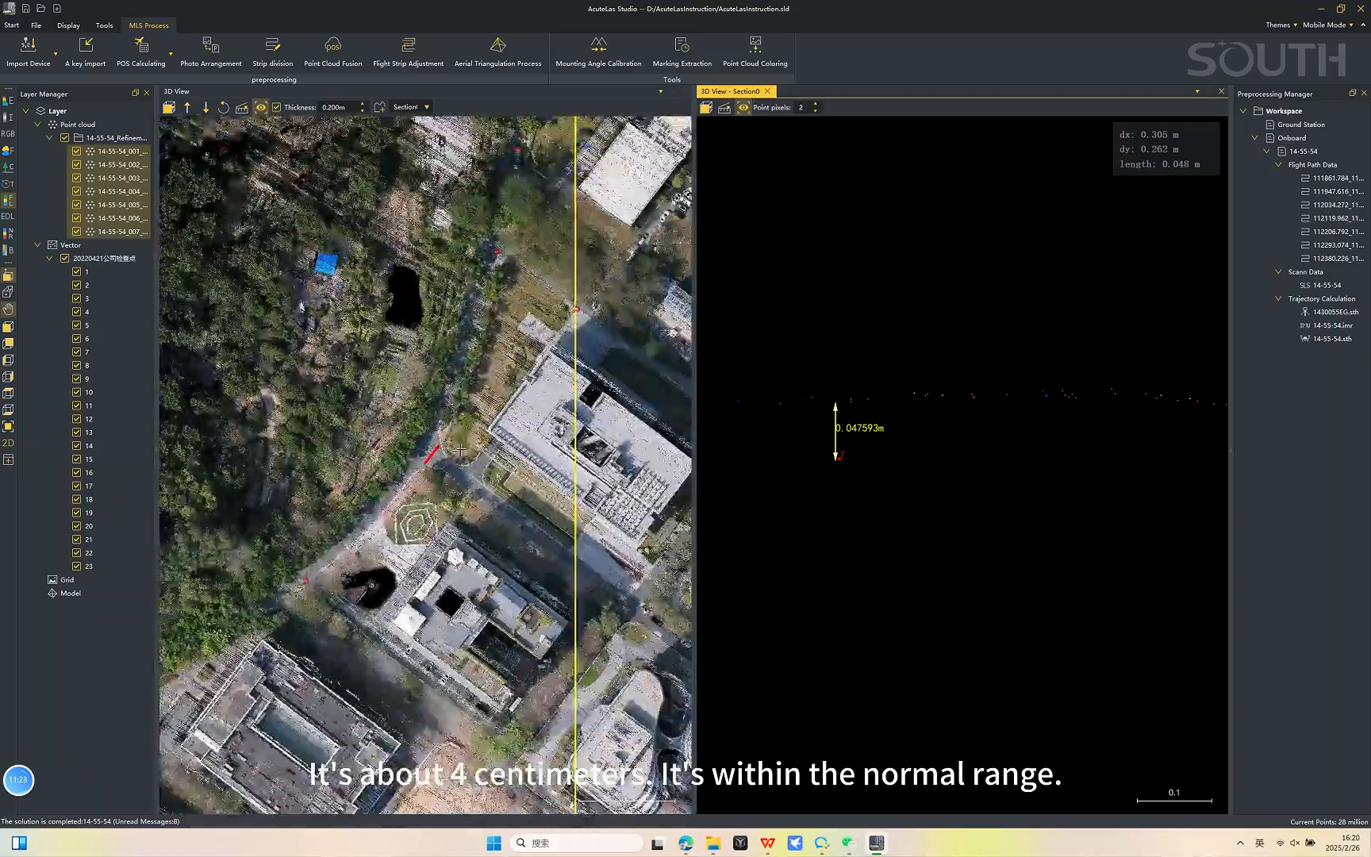
{"action": "scroll", "coordinate": [460, 450], "scroll_direction": "down", "scroll_amount": 2}
{"action": "left_click_drag", "start_coordinate": [460, 450], "coordinate": [463, 131]}
{"action": "mouse_move", "coordinate": [498, 494]}
{"action": "left_mouse_down"}
{"action": "mouse_move", "coordinate": [506, 432]}
{"action": "mouse_move", "coordinate": [496, 482]}
{"action": "left_mouse_up"}
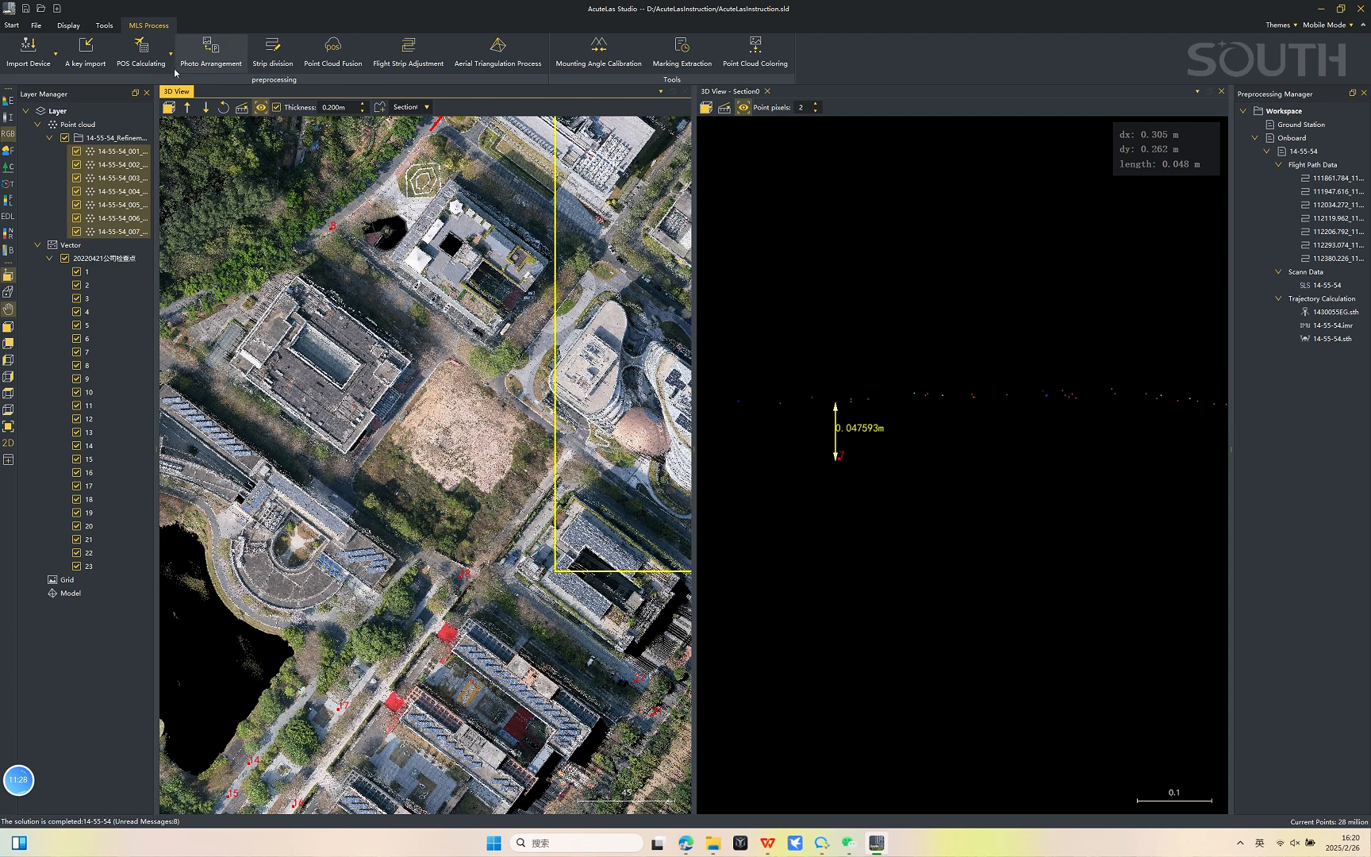
{"action": "left_click", "coordinate": [104, 25]}
{"action": "left_click", "coordinate": [112, 57]}
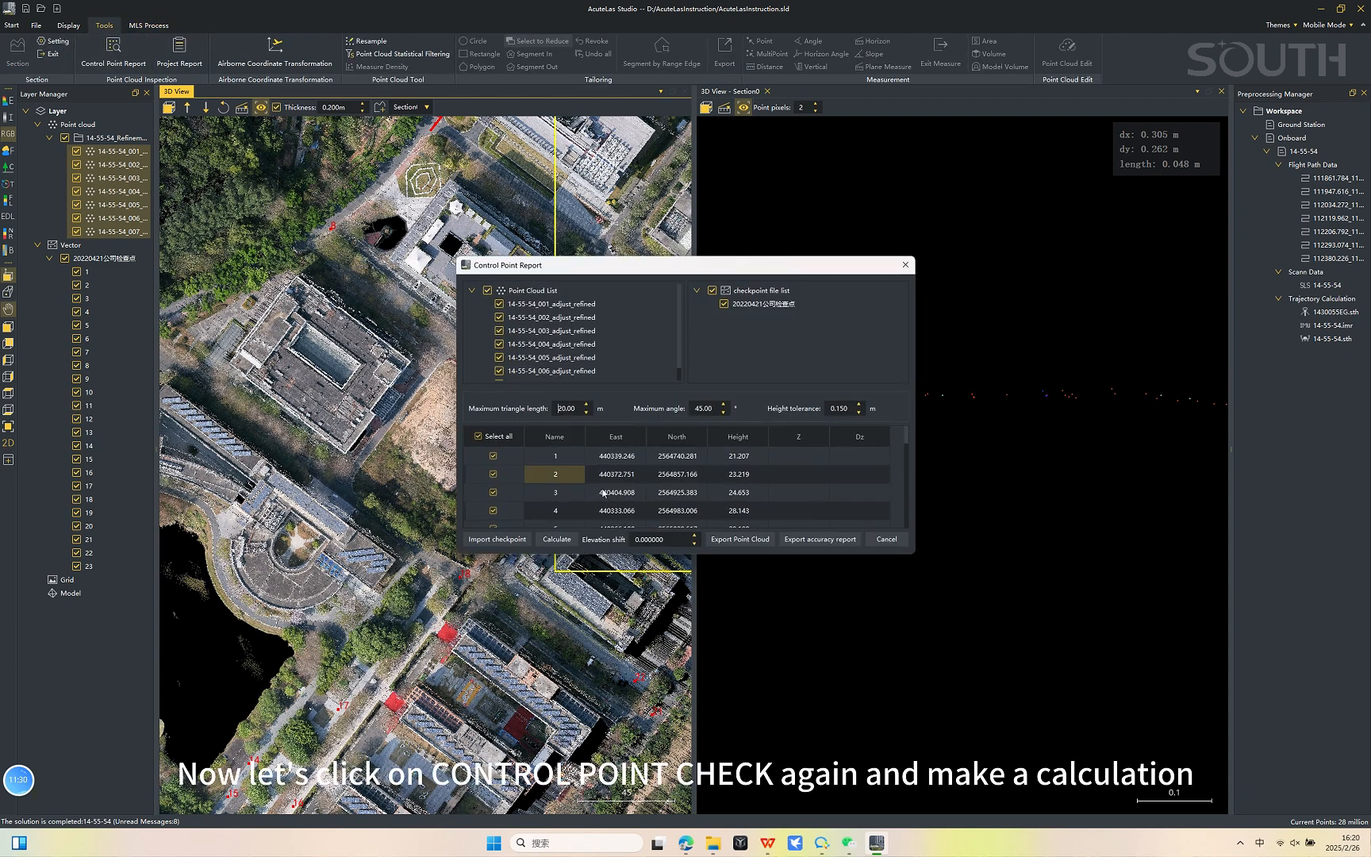
{"action": "left_click", "coordinate": [556, 539]}
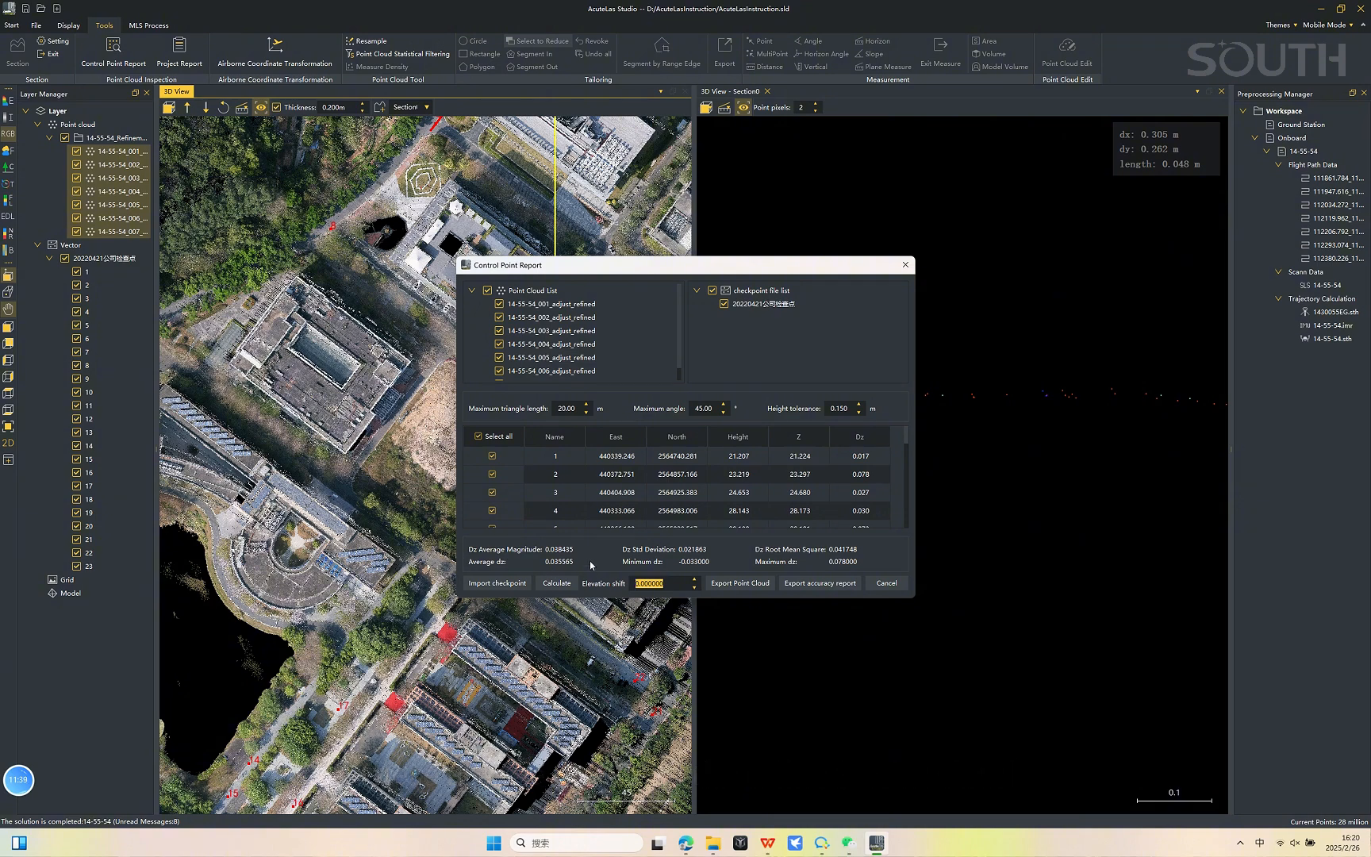
{"action": "left_click", "coordinate": [886, 583]}
{"action": "mouse_move", "coordinate": [26, 771]}
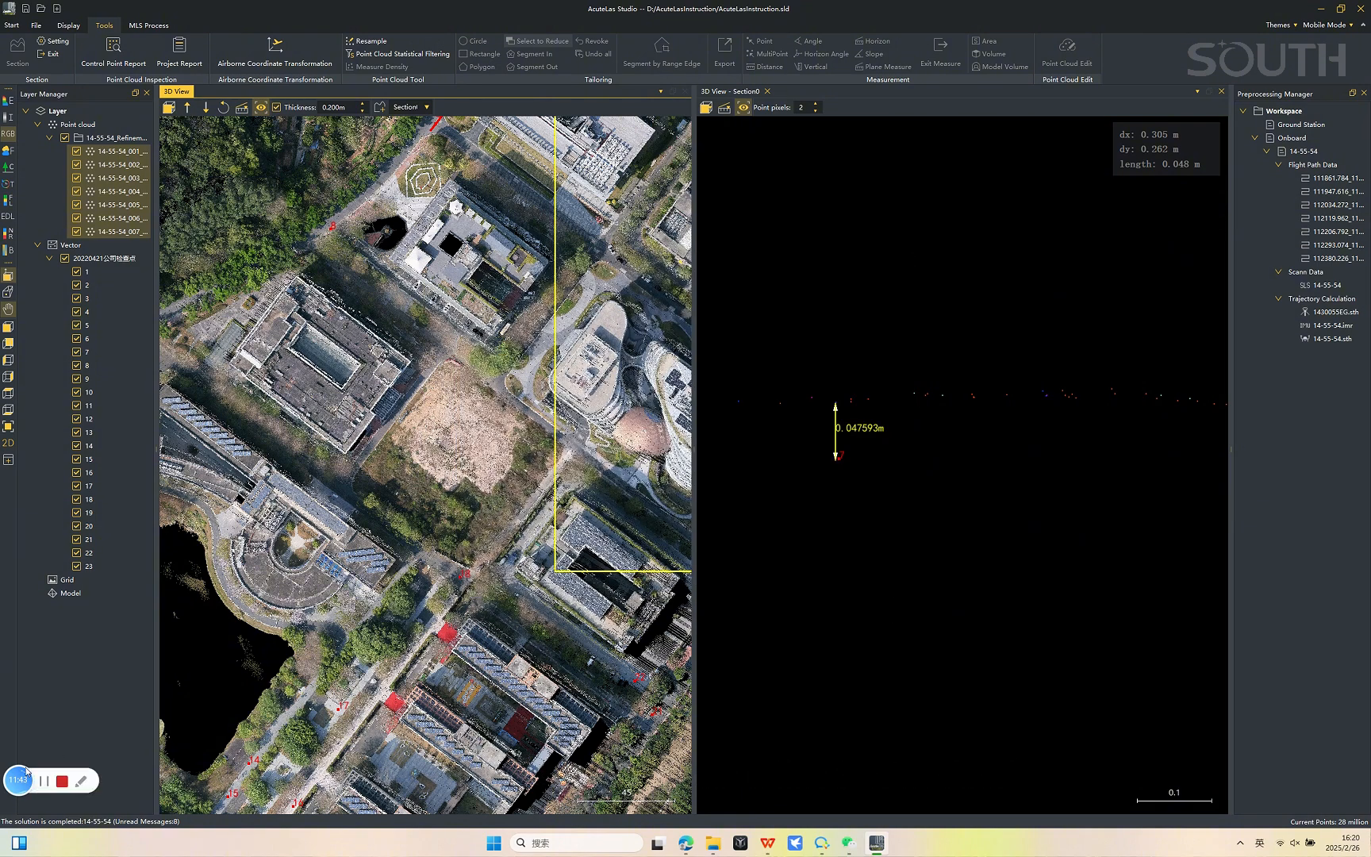